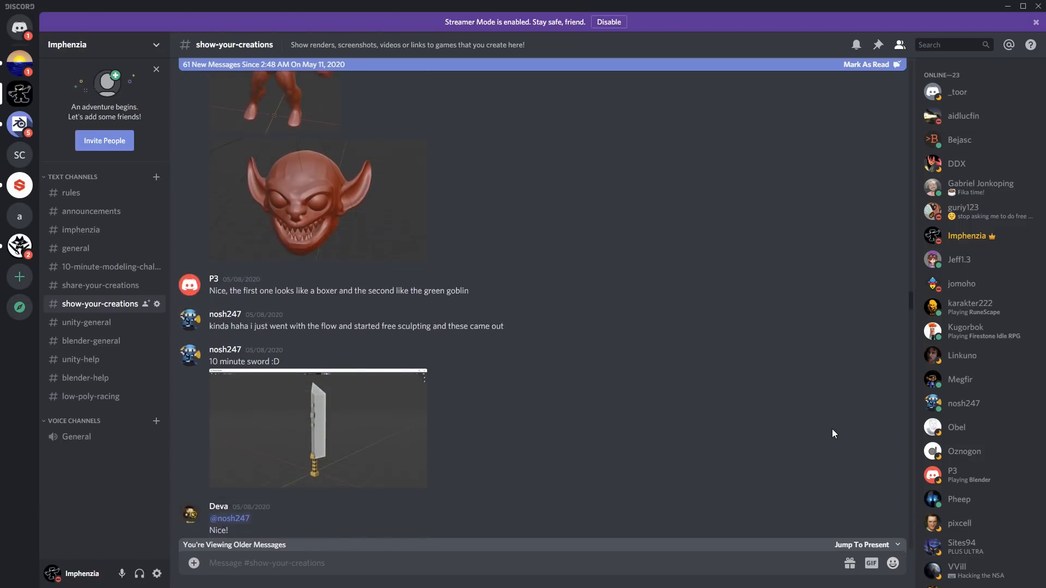
Browse the models and comments shared in the show-your-creations channel
scroll(832, 435, "down", 20)
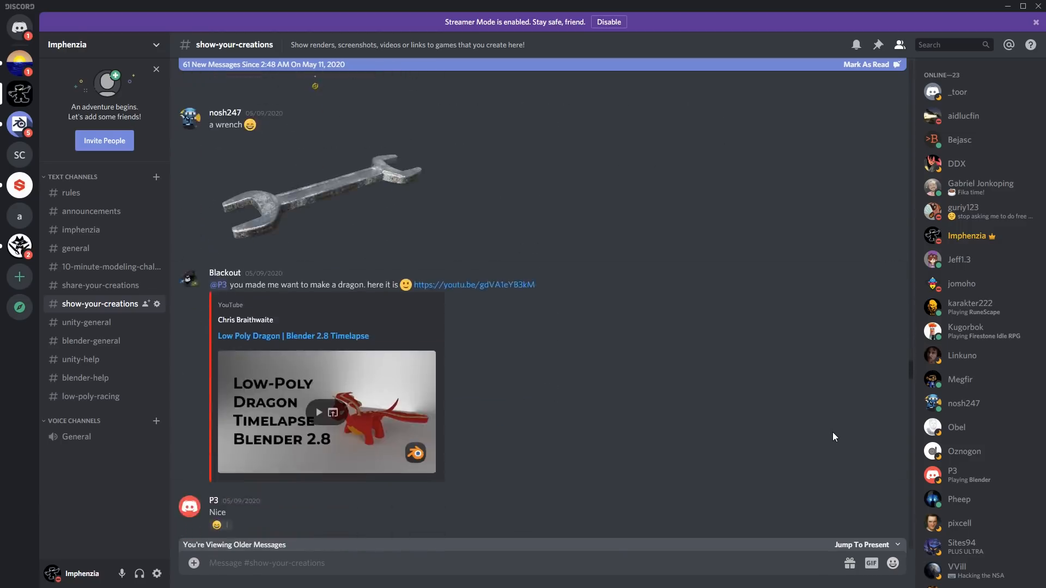
scroll(829, 440, "down", 20)
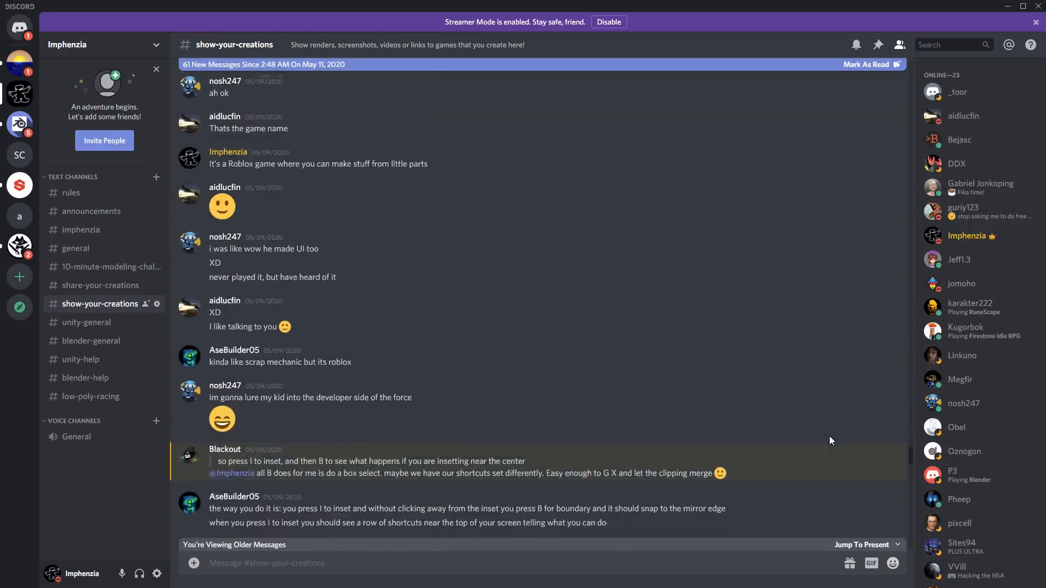
scroll(832, 439, "down", 20)
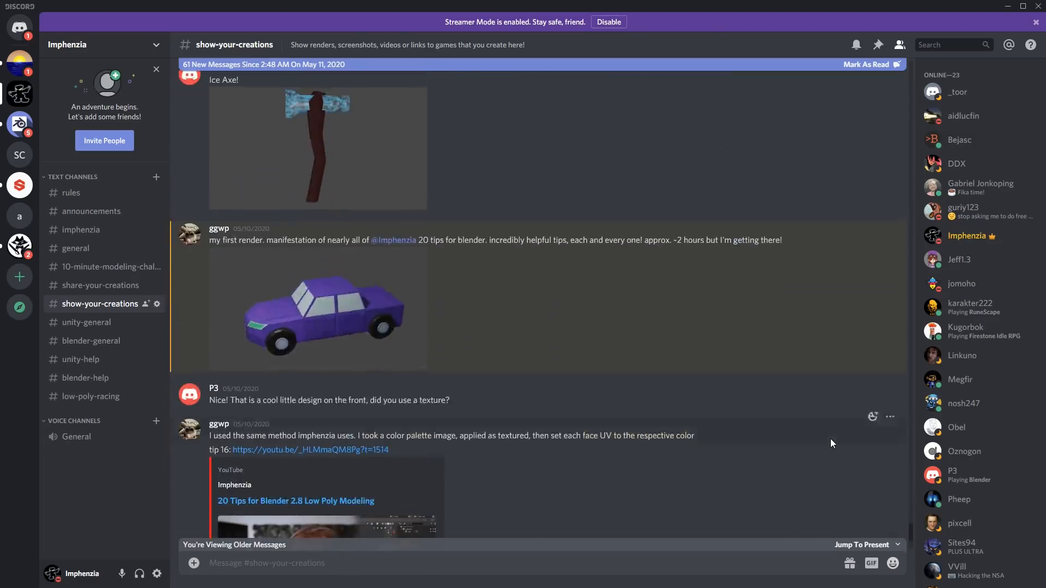
scroll(719, 444, "down", 20)
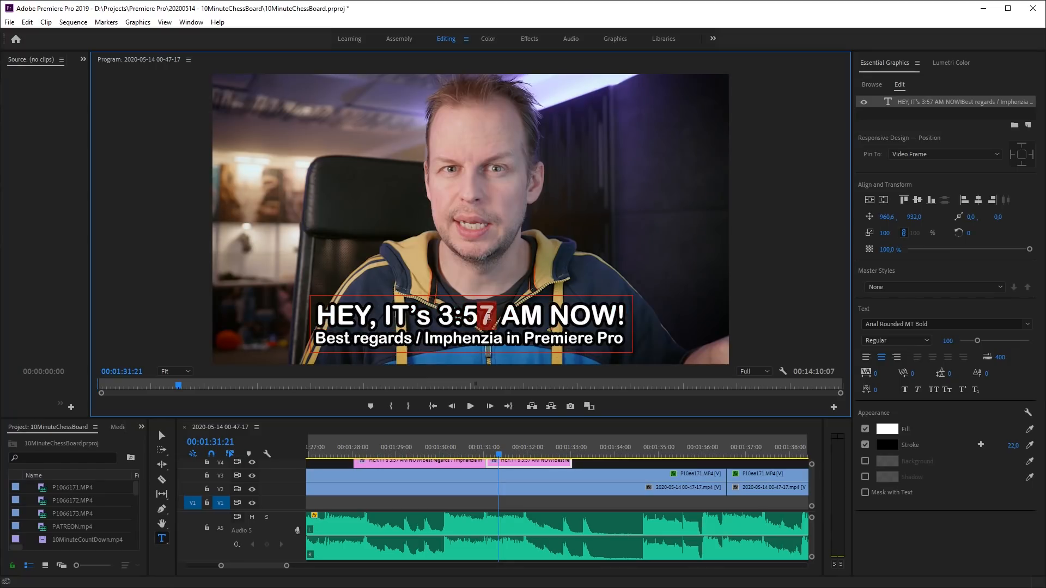
Switch to Premiere Pro and change the time in the title text to 3:58 AM
type("8")
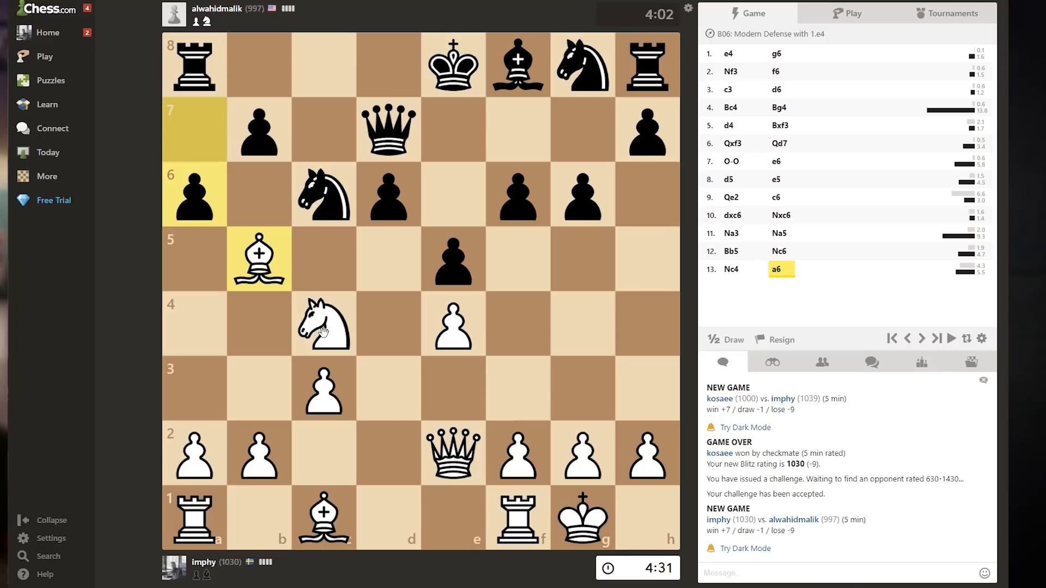
On Chess.com, play the white knight from c4 to b6, on to a8, and from there to c7
left_click_drag(324, 325, 263, 202)
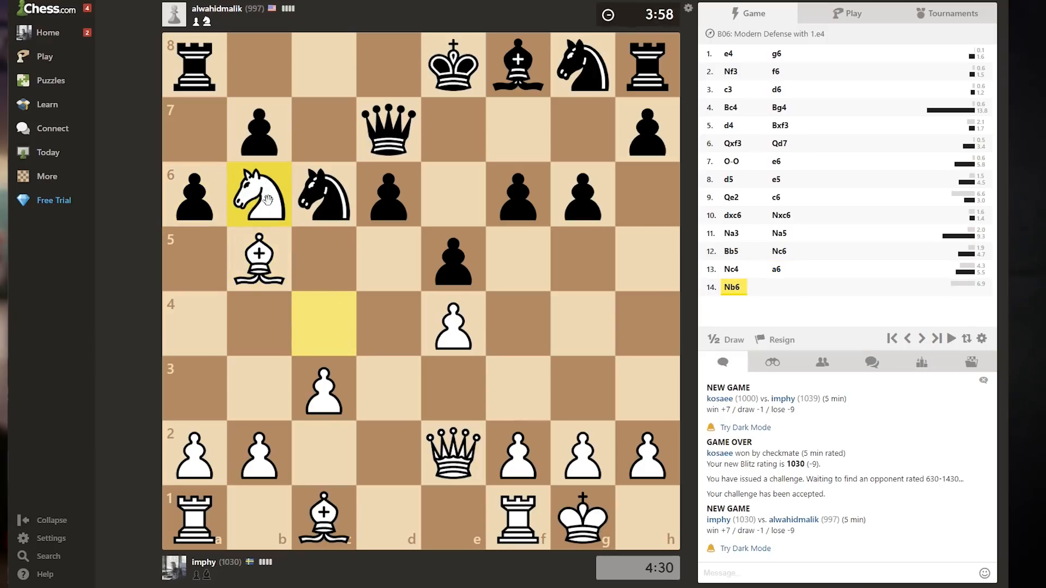
left_click(206, 68)
left_click_drag(194, 65, 324, 130)
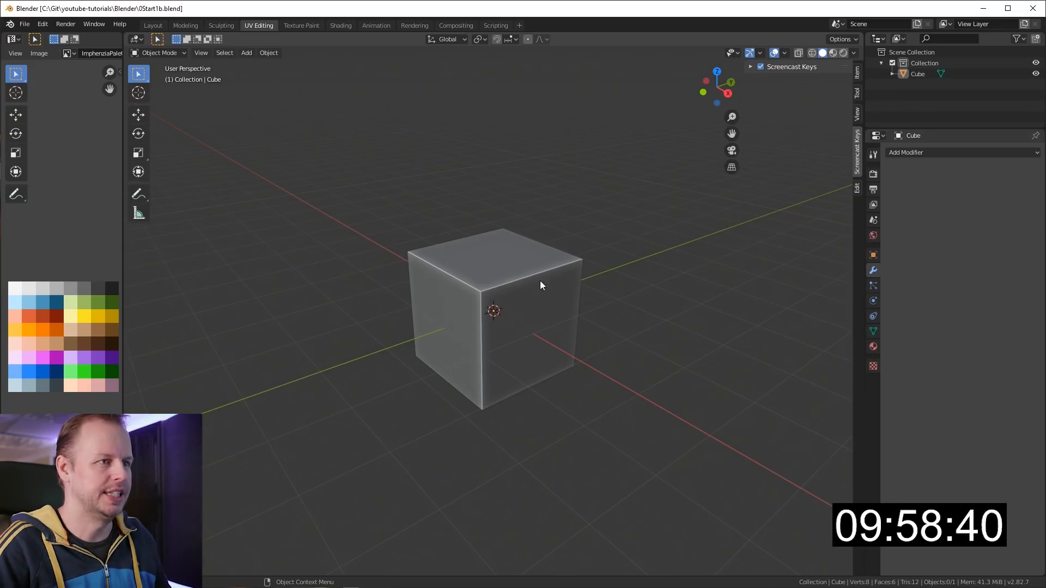
In Blender, scale the cube's whole mesh to about four times its width in X and Y only, forming a square slab
key("Tab")
key("a")
key("s")
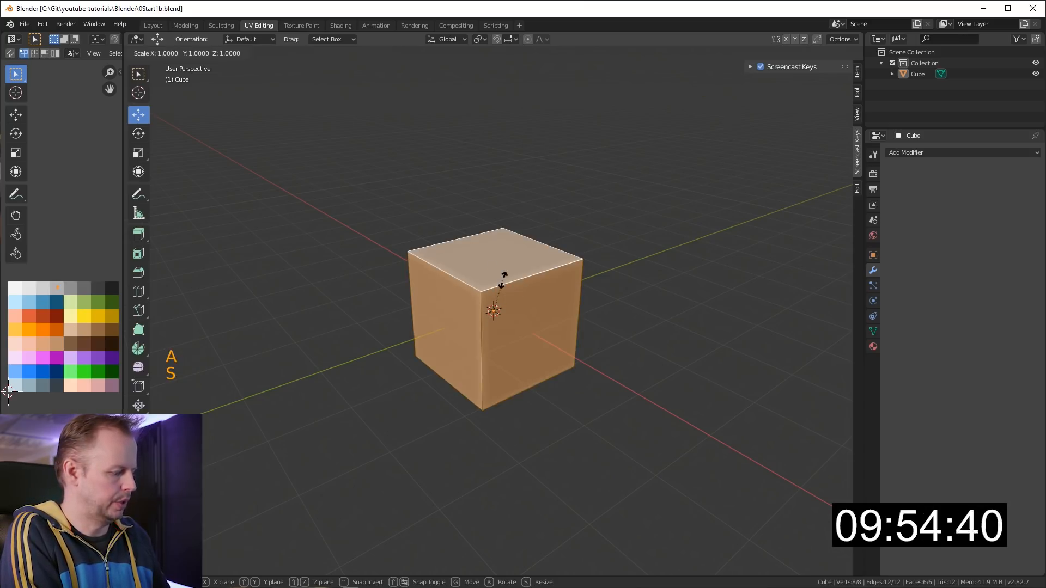
key("shift+z")
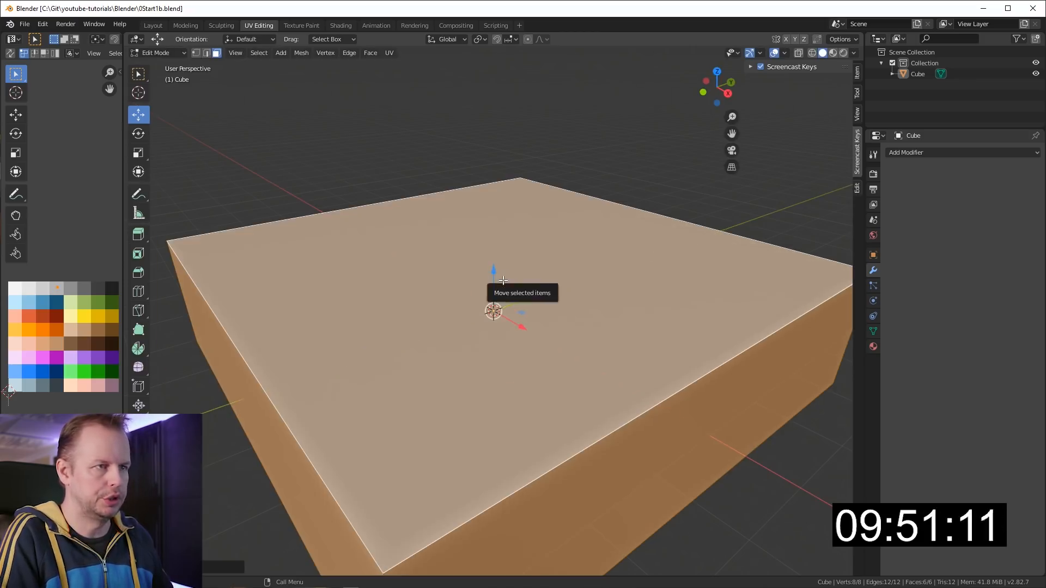
Select the slab's top face and lower it about 1 m with snapping to halve the slab's thickness
key("KP_7")
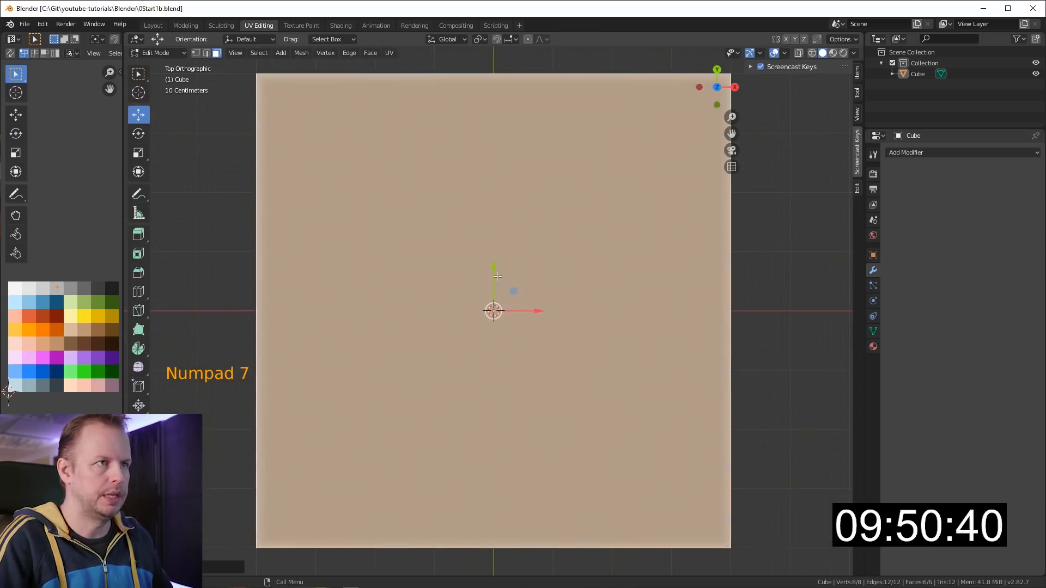
scroll(411, 189, "down", 4)
scroll(537, 219, "up", 2)
scroll(547, 266, "down", 2)
middle_click_drag(573, 302, 549, 304)
left_click(553, 303)
left_click(551, 303, "ctrl")
Divide the slab into an 8 by 8 grid using seven evenly spaced loop cuts in each direction
key("ctrl+r")
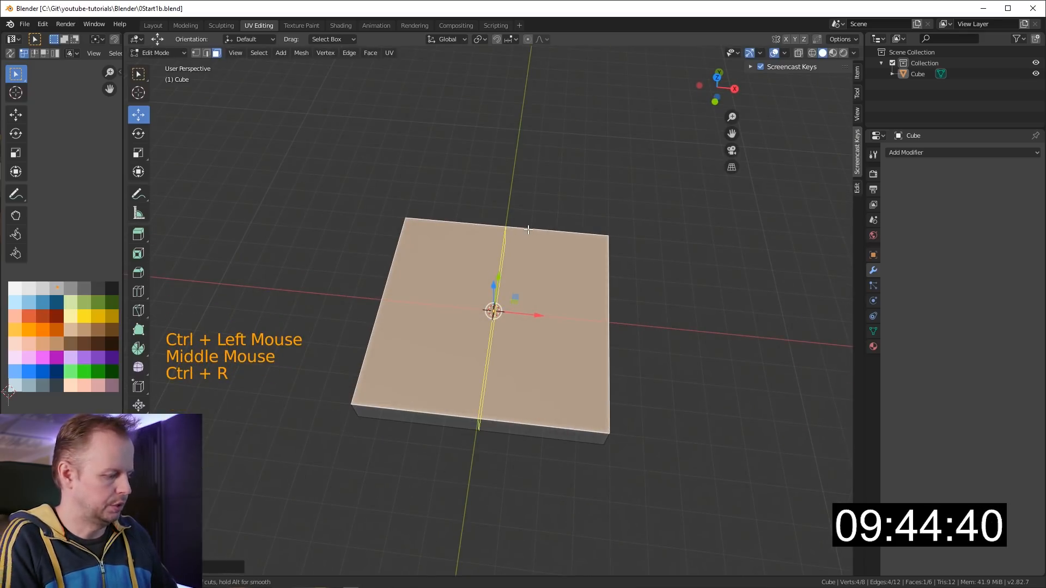
scroll(528, 229, "up", 7)
left_click(528, 230)
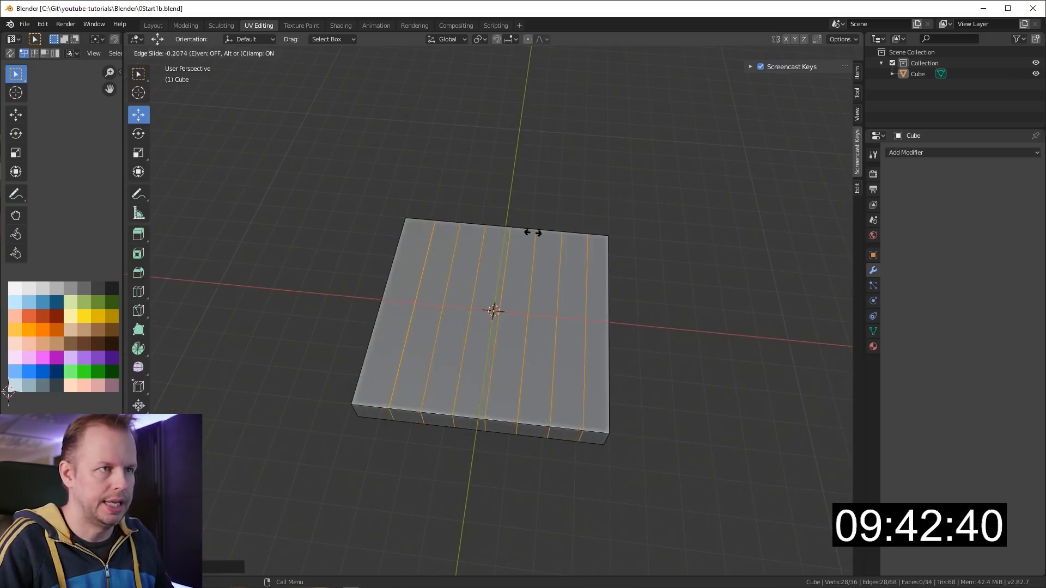
left_click(533, 233)
middle_click_drag(533, 232, 469, 403)
key("ctrl+r")
scroll(468, 402, "up", 7)
left_click(468, 402)
left_click(459, 368)
Color the entire board brown by moving the UVs of all its faces onto a brown palette swatch
middle_click_drag(459, 369, 583, 299)
scroll(517, 327, "up", 2)
key("a")
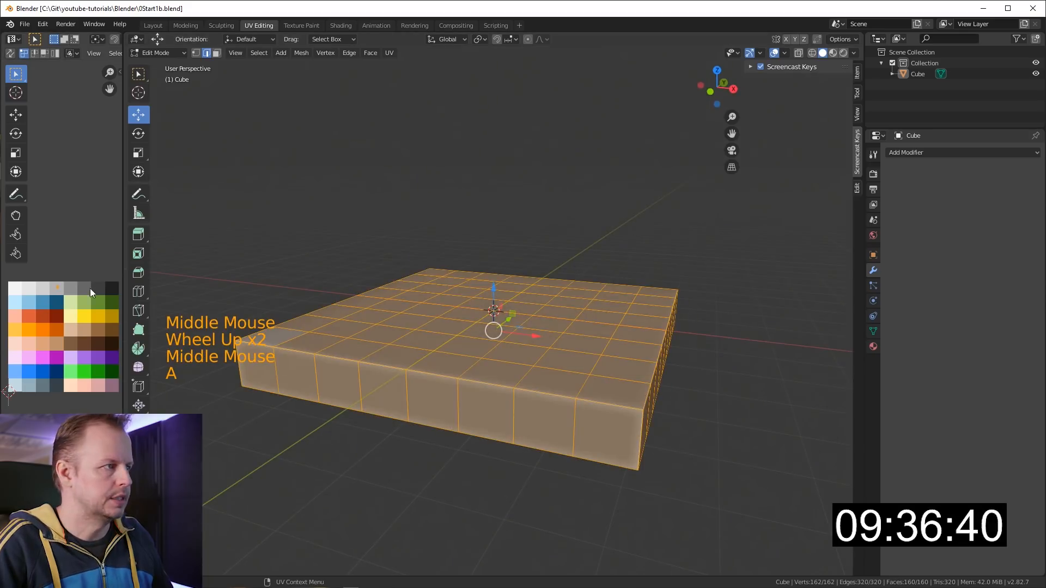
key("g")
Select only the board's top faces and move their UVs onto the near-black palette swatch
middle_click_drag(224, 367, 564, 324)
key("KP_7")
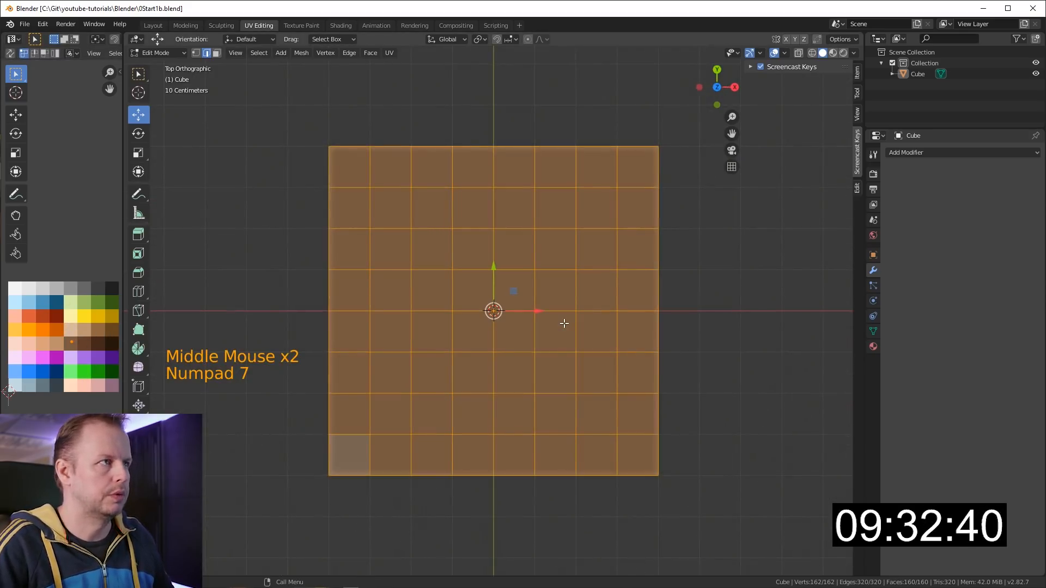
key("3")
key("a")
key("a")
key("a")
key("b")
left_click_drag(290, 105, 757, 529)
middle_click_drag(757, 529, 703, 422)
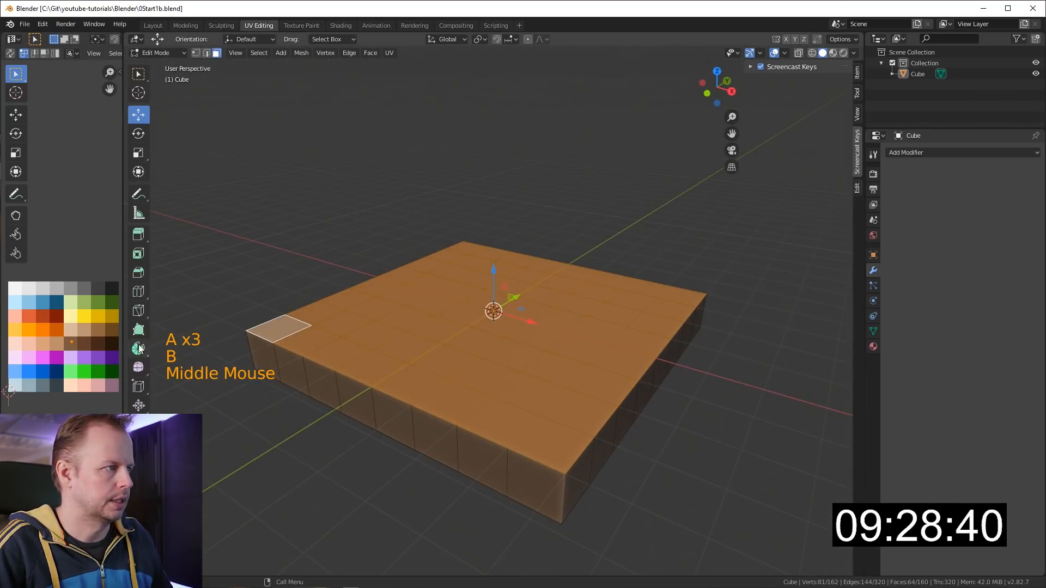
key("g")
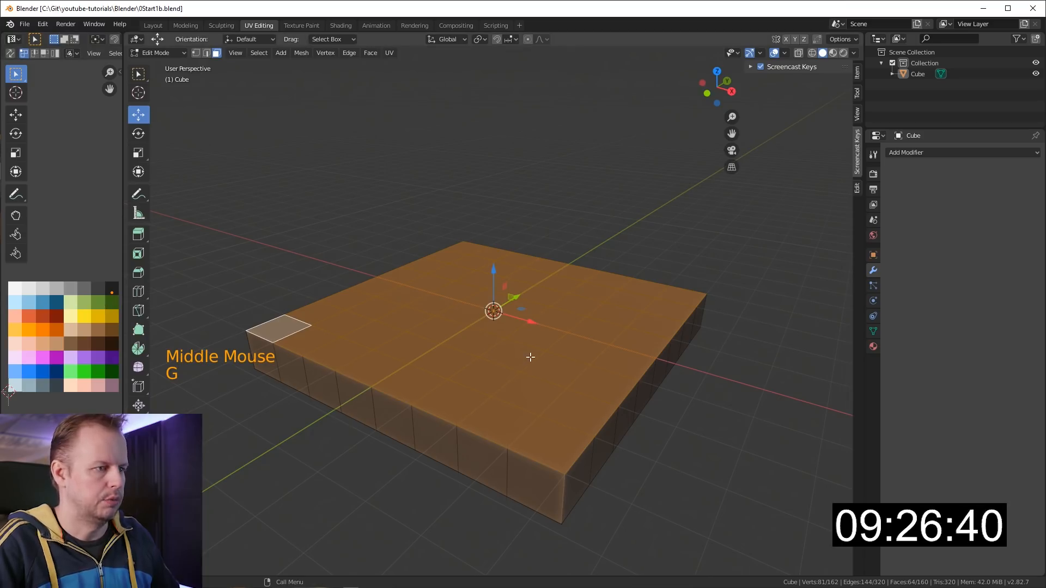
Apply Checker Deselect to the top faces and move the UVs of the remaining squares onto the white palette swatch
key("F3")
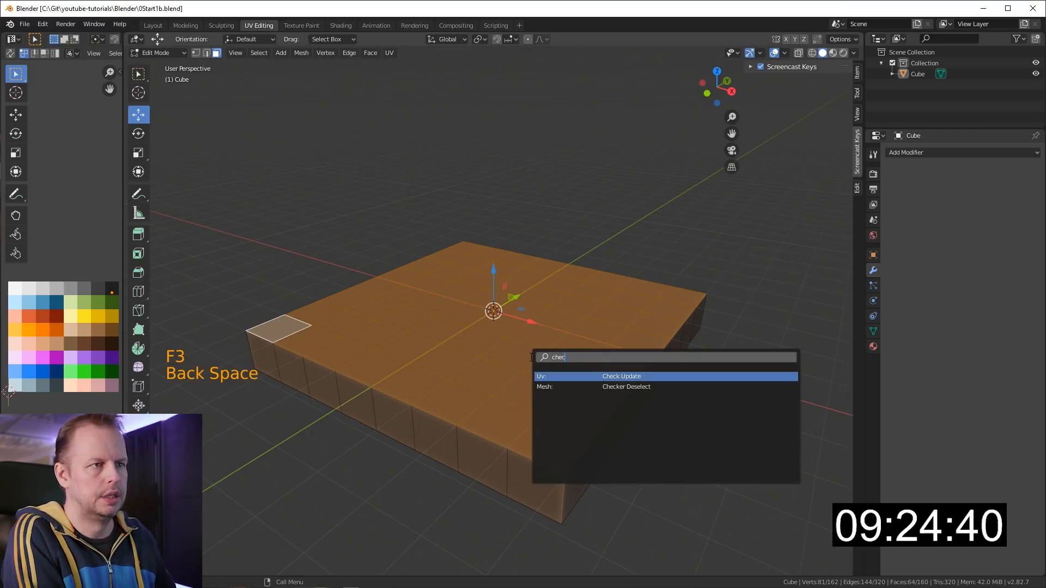
key("Return")
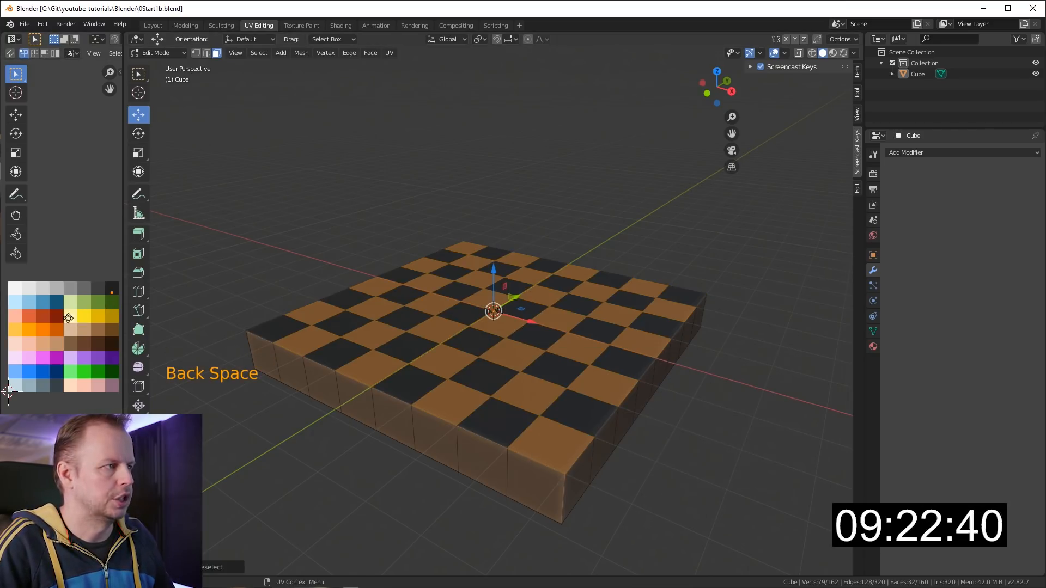
key("g")
key("g")
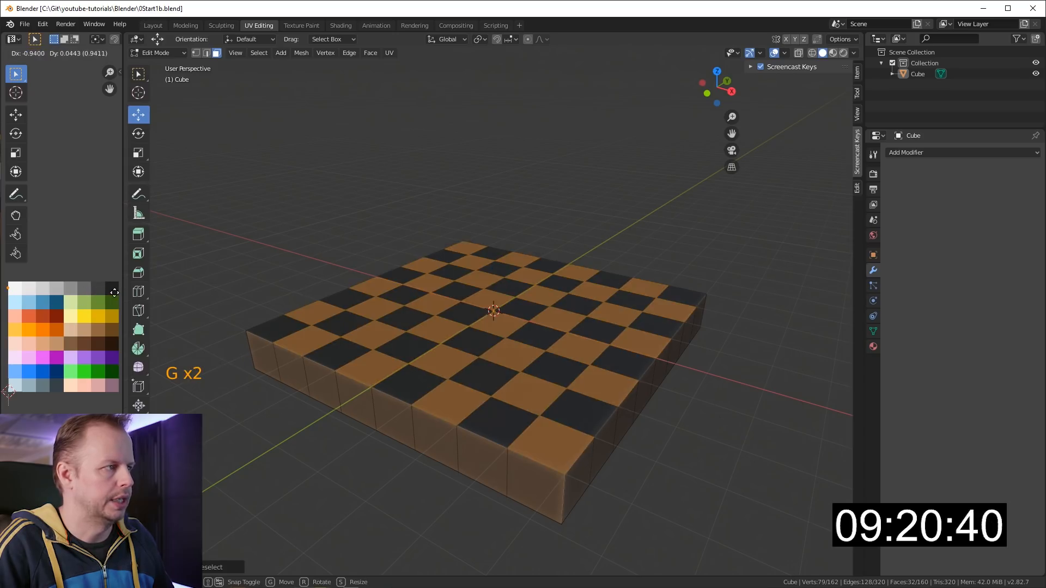
Select the white square in the second row of the board's first column, adjacent to the dark corner square
middle_click_drag(466, 273, 545, 310)
scroll(534, 240, "up", 2, "shift")
left_click(374, 404)
key("KP_7")
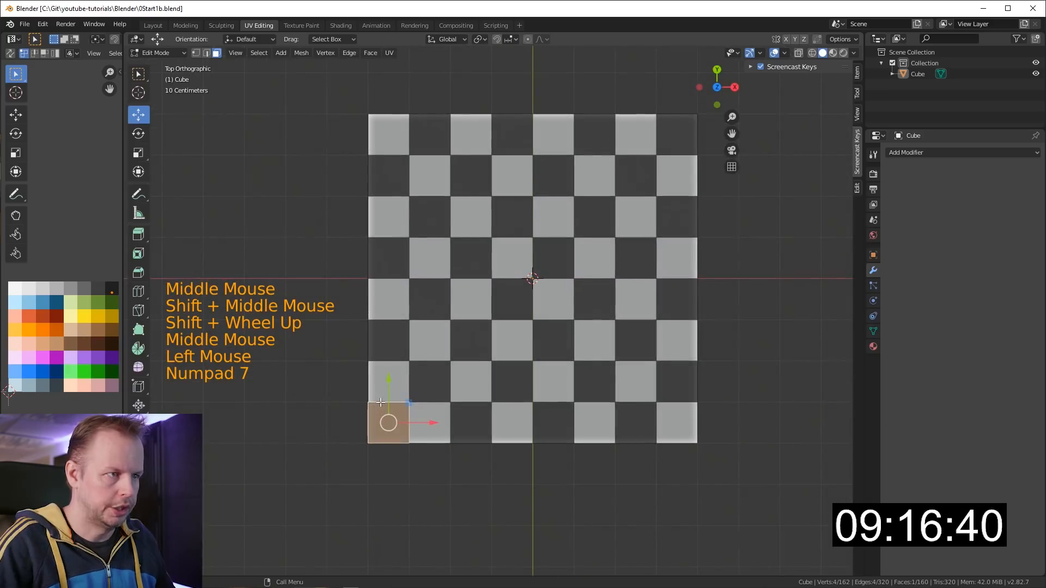
scroll(463, 403, "up", 2)
scroll(464, 404, "up", 2)
middle_click_drag(464, 403, 545, 327, "shift")
scroll(545, 300, "down", 3)
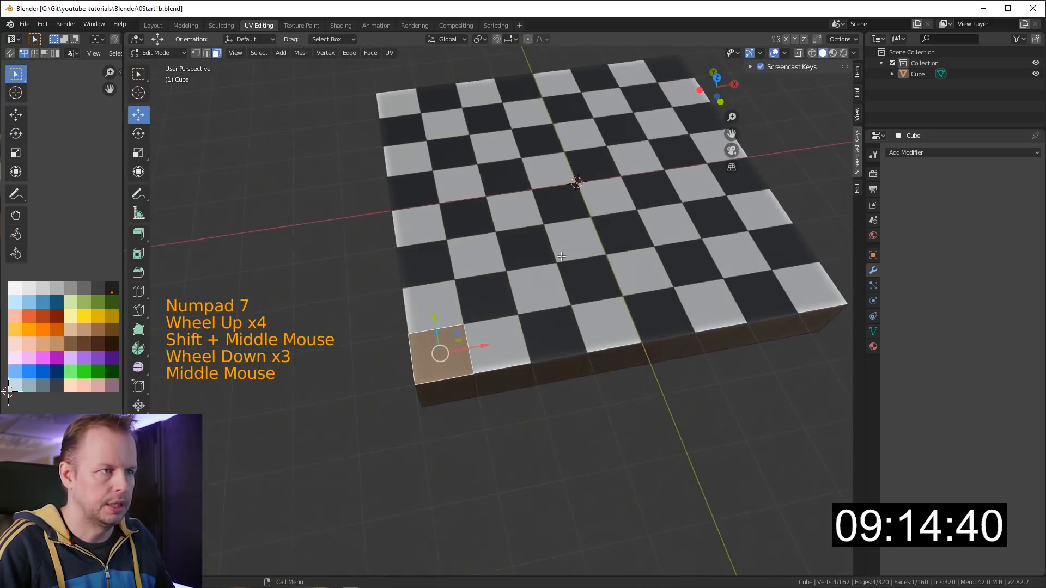
scroll(545, 327, "up", 2)
left_click(406, 297)
middle_click_drag(406, 297, 466, 283)
key("shift+a")
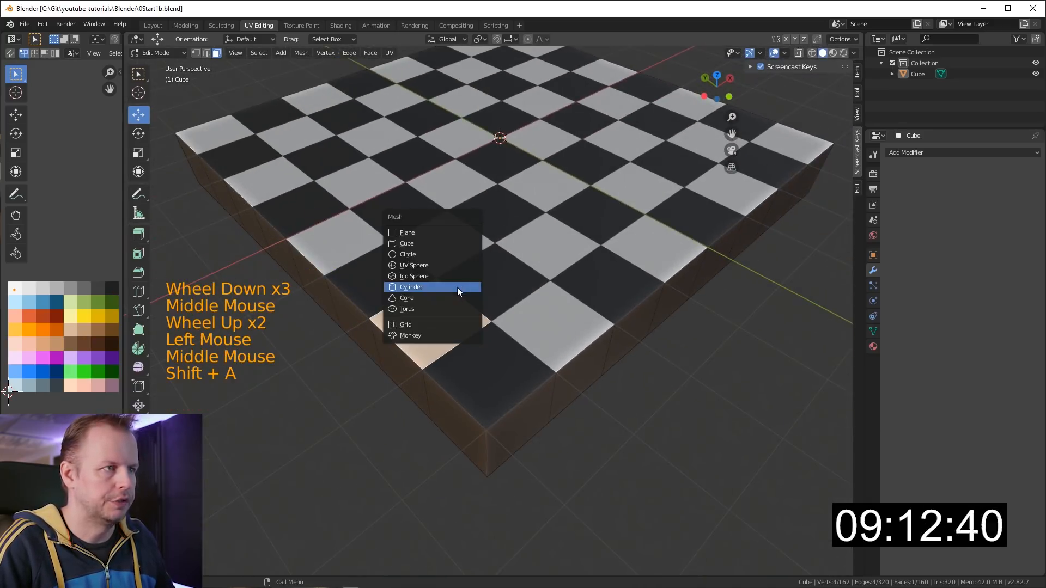
left_click(448, 287)
key("ctrl+z")
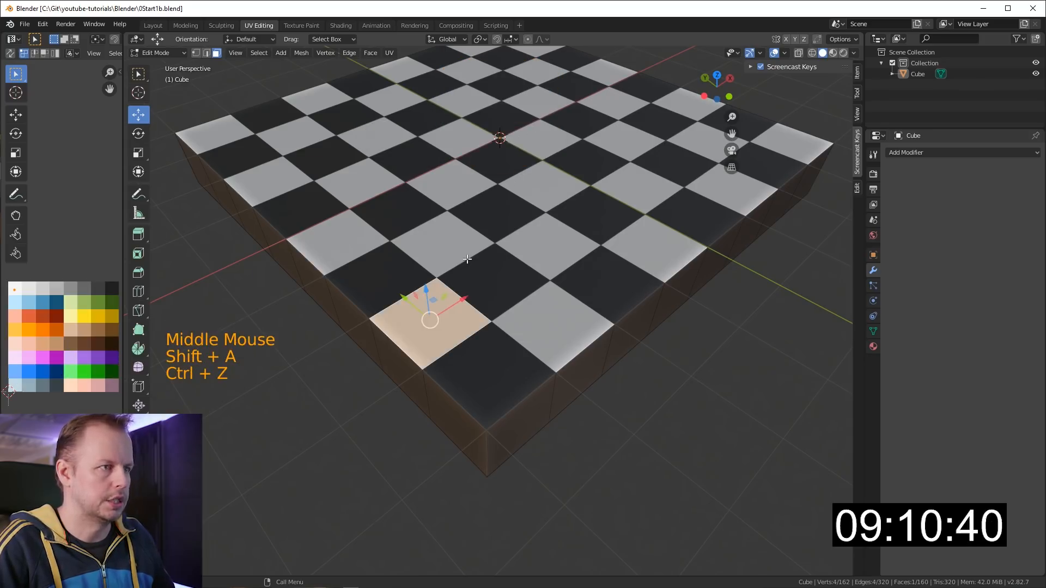
key("shift+s")
left_click(486, 321)
key("shift+a")
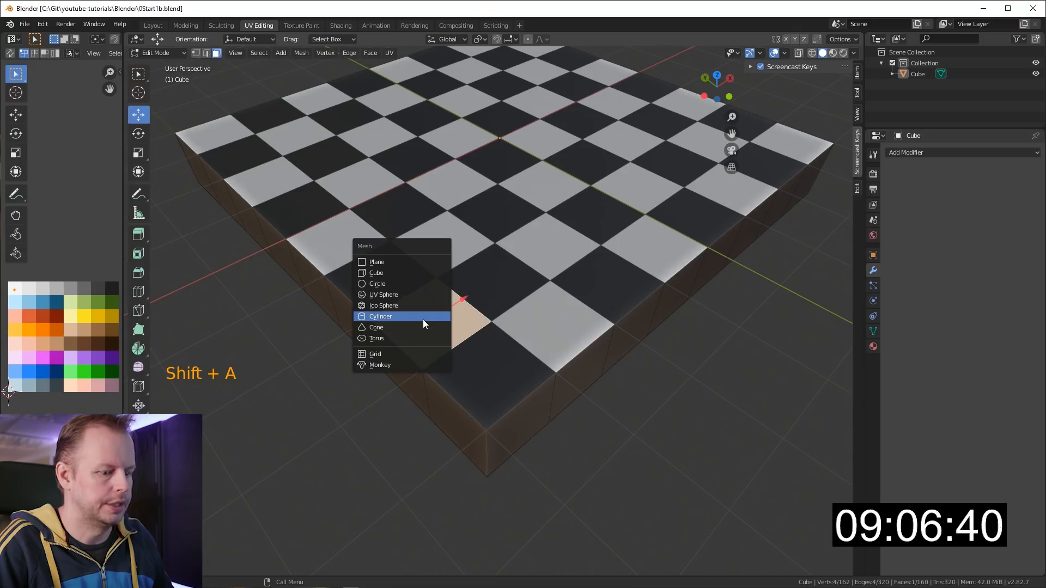
left_click(423, 317)
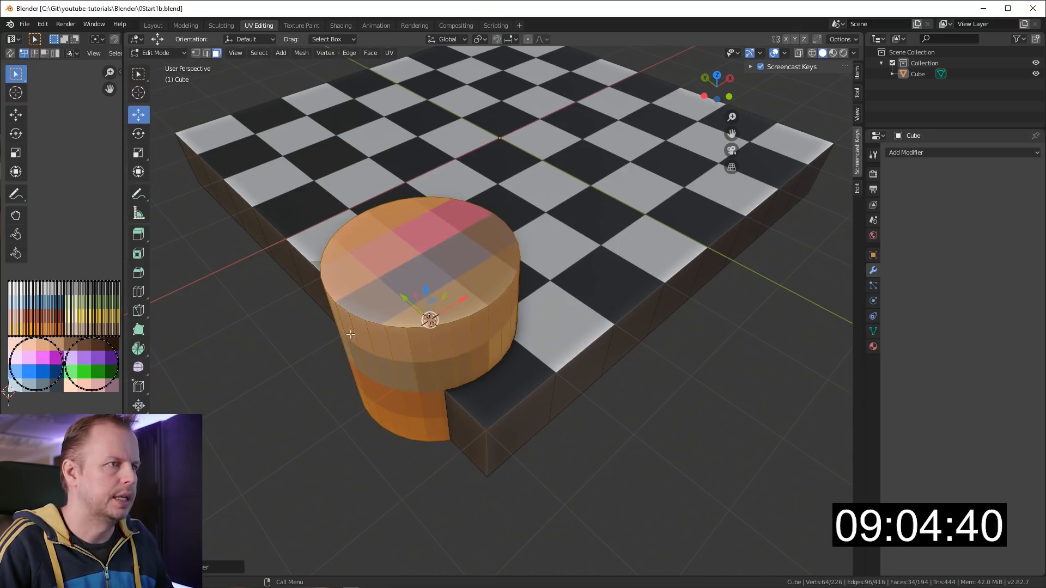
key("a")
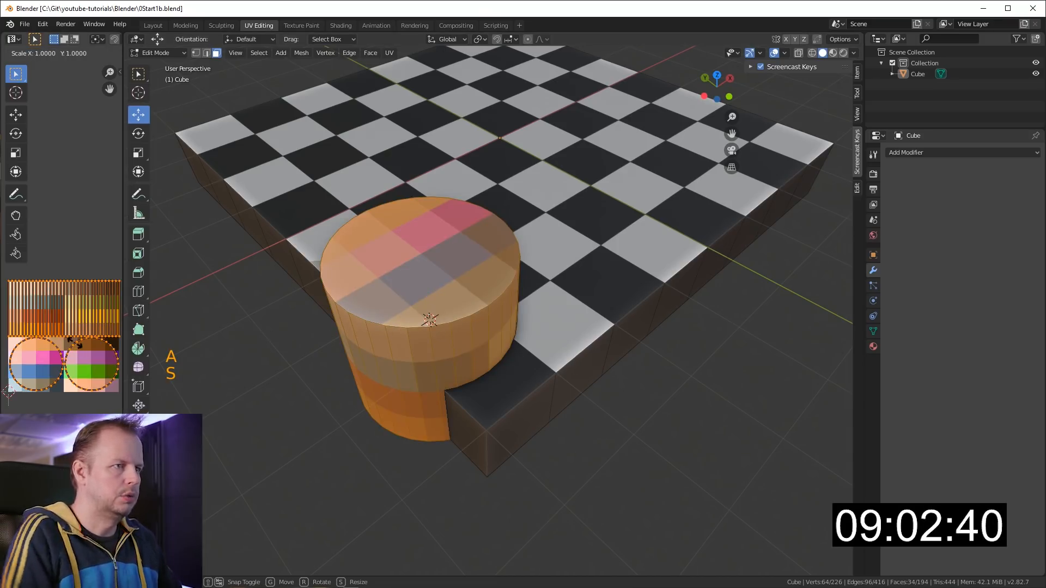
key("ctrl+z")
key("ctrl+z")
Snap the 3D cursor to the selected square and add a cylinder with 10 vertices there
key("shift+s")
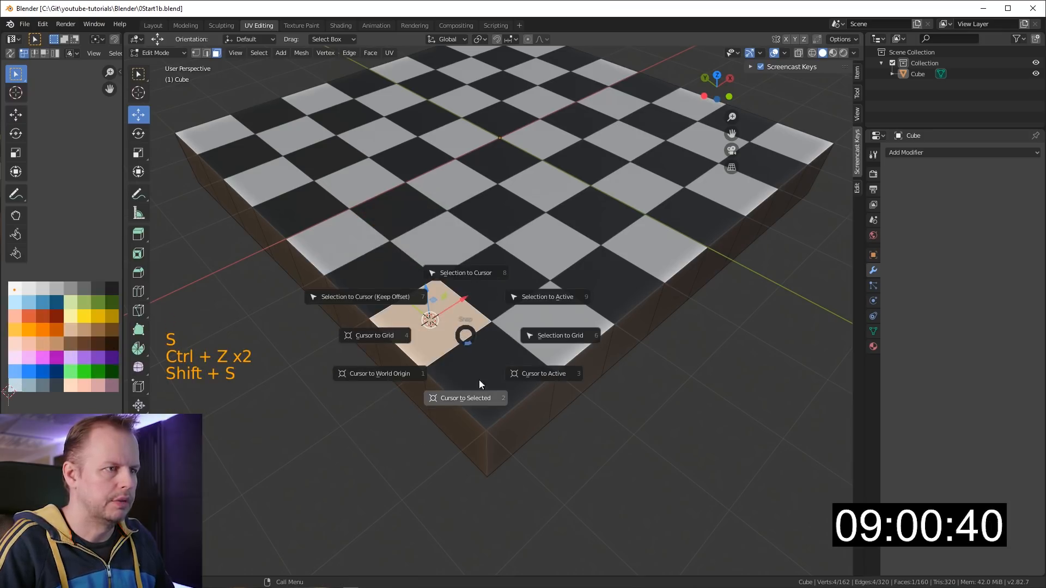
left_click(472, 398)
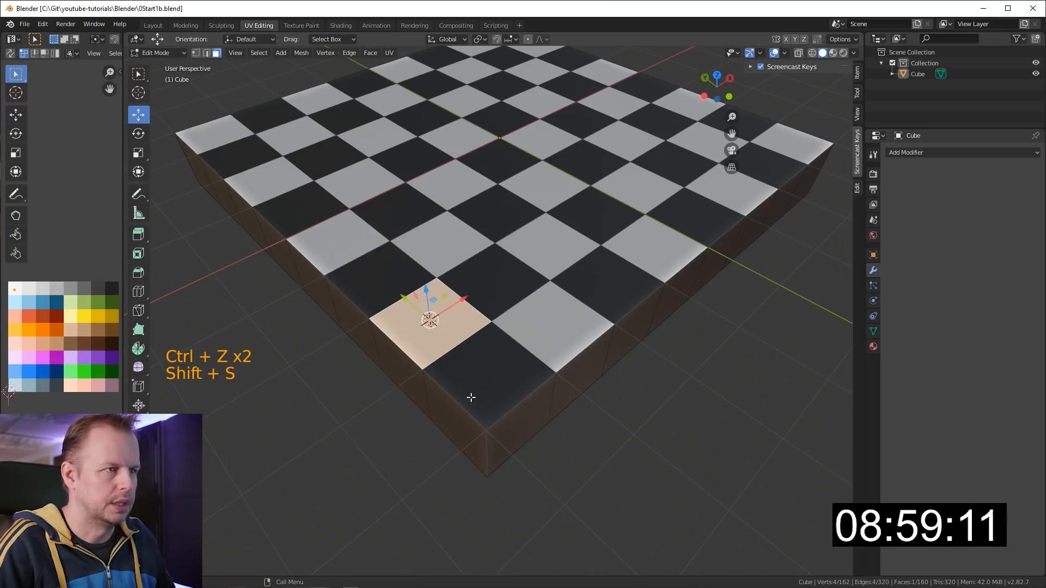
key("shift+a")
left_click(461, 354)
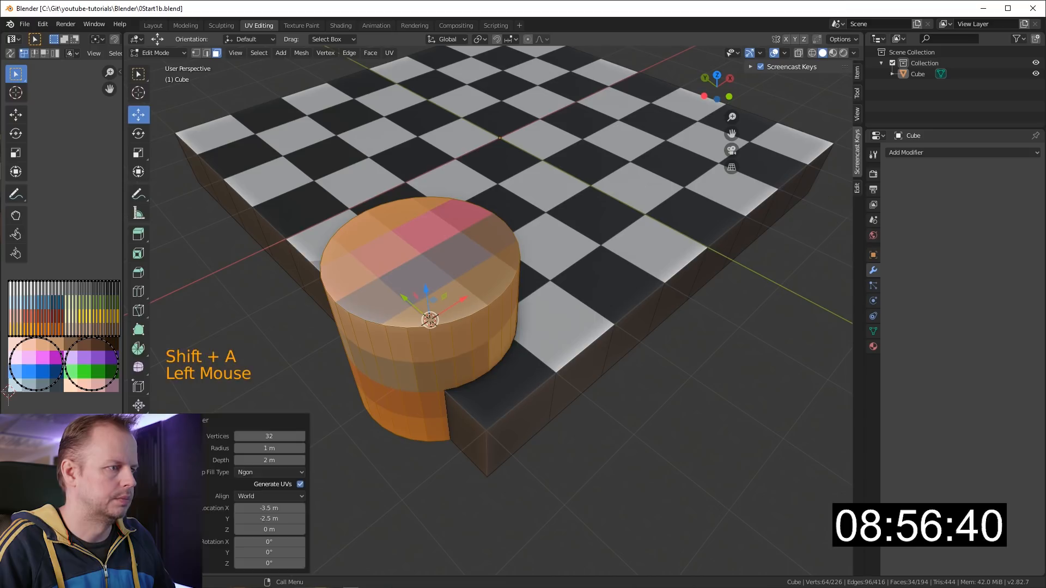
left_click(287, 436)
type("1")
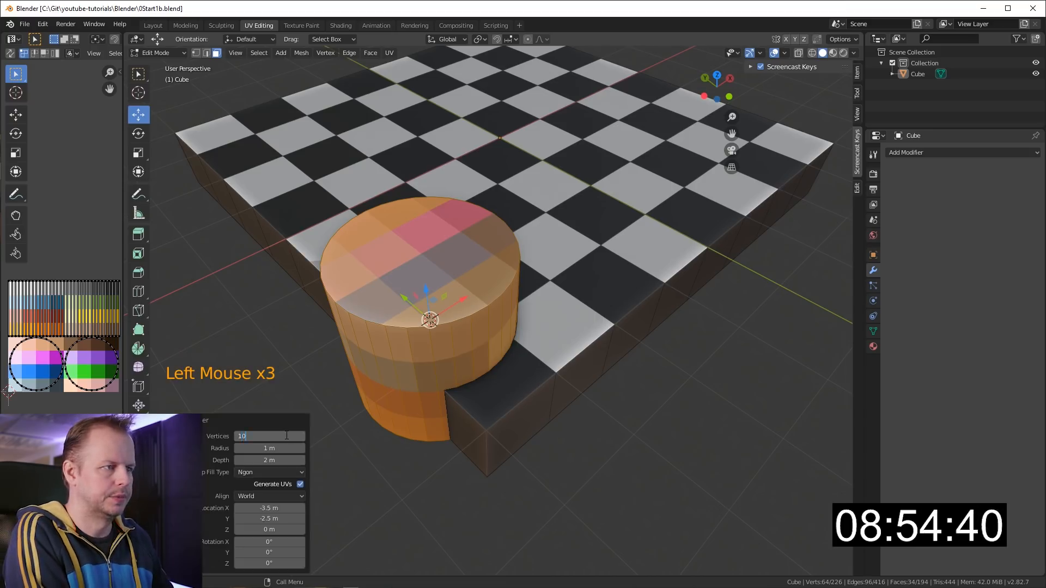
type("0")
key("Return")
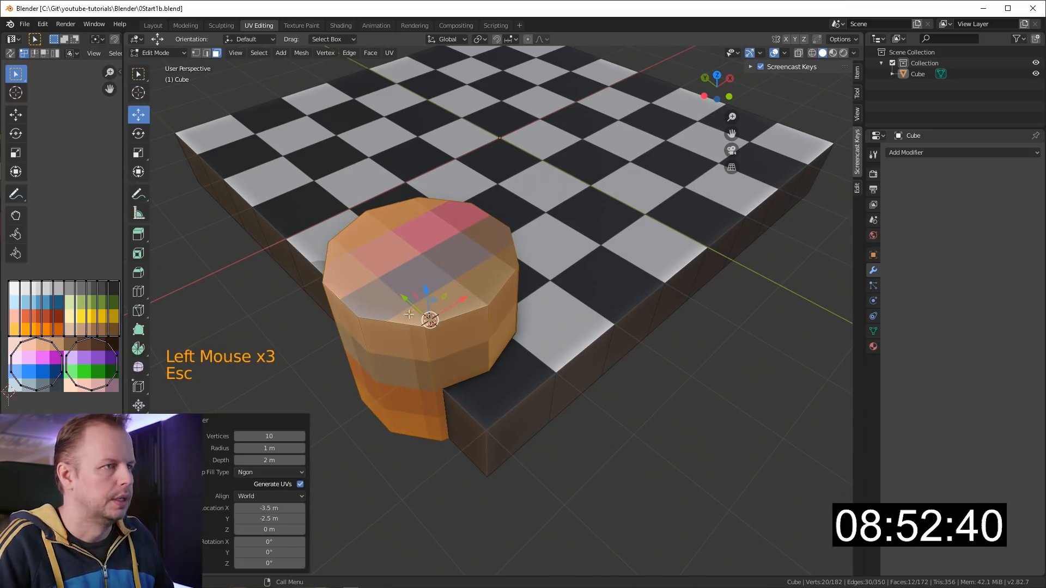
Collapse the cylinder's UVs to a single point and place them on the white palette swatch
key("a")
key("s")
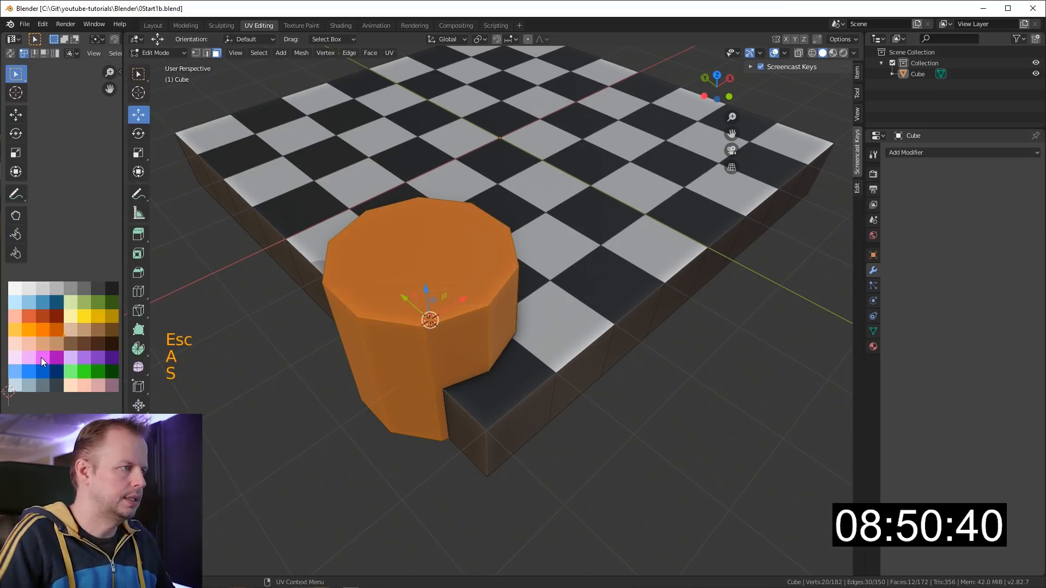
key("g")
left_click(5, 311)
Select the cylinder's bottom face and raise it 1 m along Z to sit on the board's surface
middle_click_drag(370, 314, 396, 227)
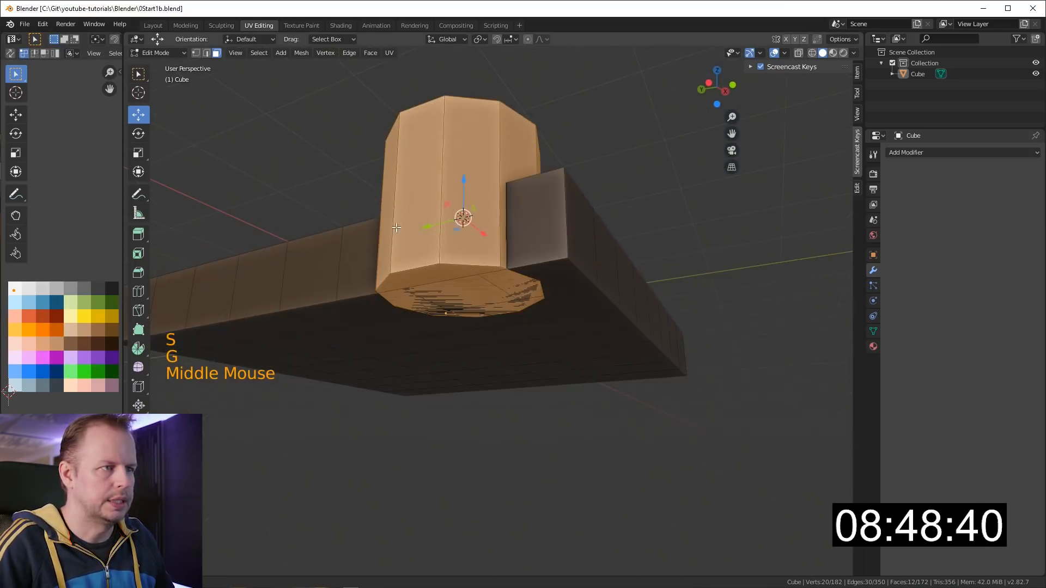
left_click(464, 257)
left_click(467, 290)
left_click_drag(462, 256, 465, 167, "ctrl")
middle_click_drag(621, 139, 599, 196)
scroll(614, 182, "up", 2)
middle_click_drag(599, 196, 580, 209)
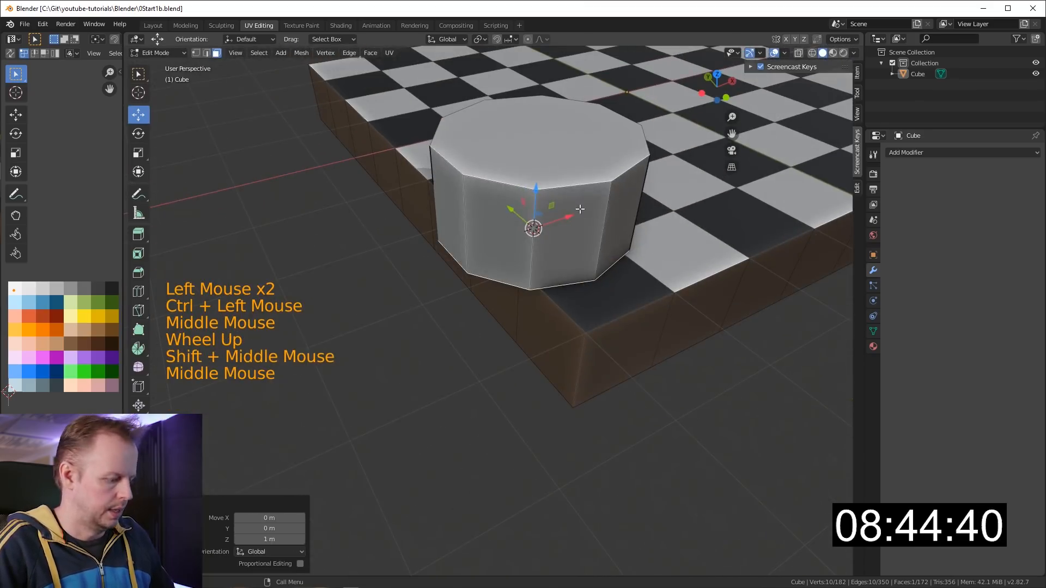
Scale the whole cylinder down horizontally, locking Z, until it fits well inside its white square
left_click(579, 210)
key("l")
key("s")
key("shift+z")
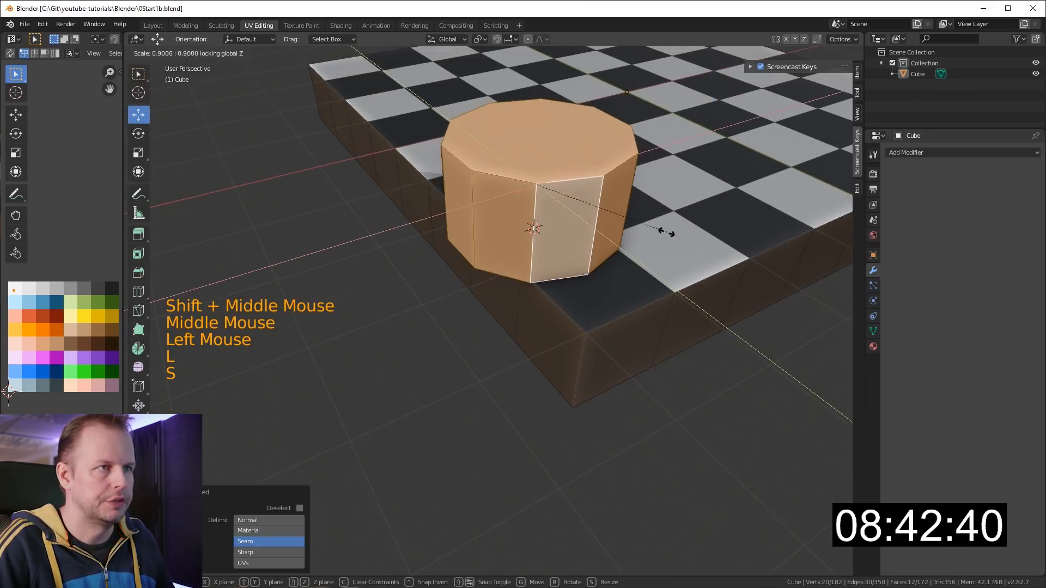
left_click(578, 210)
Lower the cylinder's top face by about 0.914 m along Z to leave a thin base disc
left_click(541, 135)
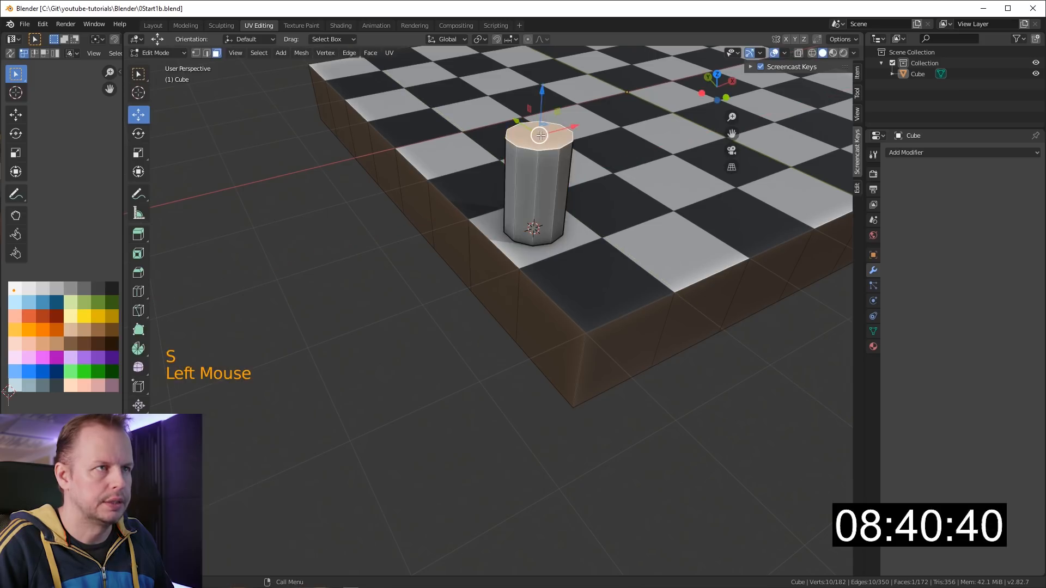
left_click_drag(544, 98, 560, 190)
scroll(560, 190, "up", 2)
middle_click_drag(560, 190, 482, 260, "shift")
scroll(586, 266, "up", 3)
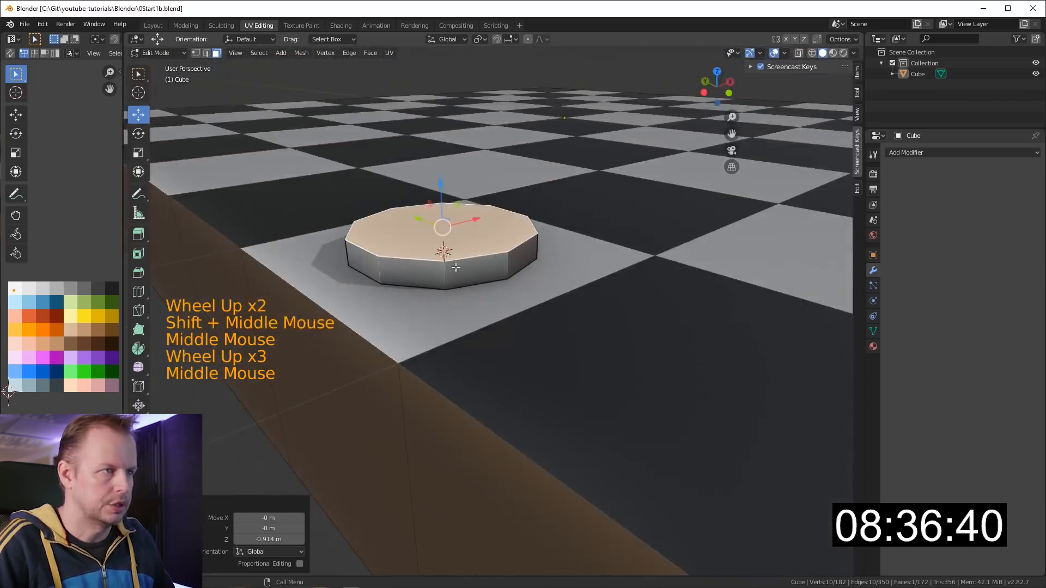
Inset the disc's top face and extrude it about 0.086 m into a second tier that tapers towards its top
middle_click_drag(546, 221, 533, 234)
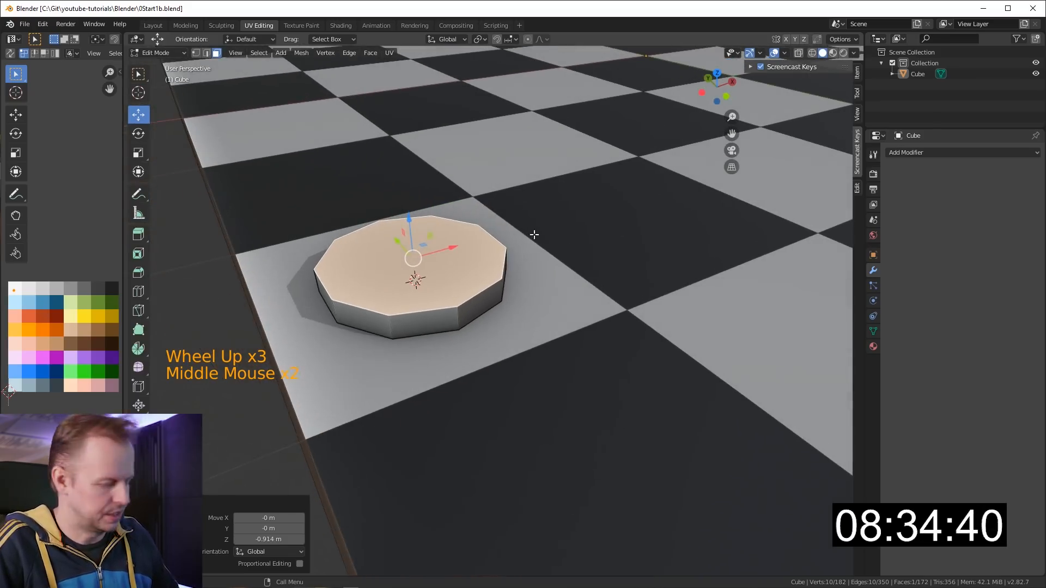
middle_click_drag(595, 214, 569, 222, "shift")
middle_click_drag(568, 222, 579, 256, "shift")
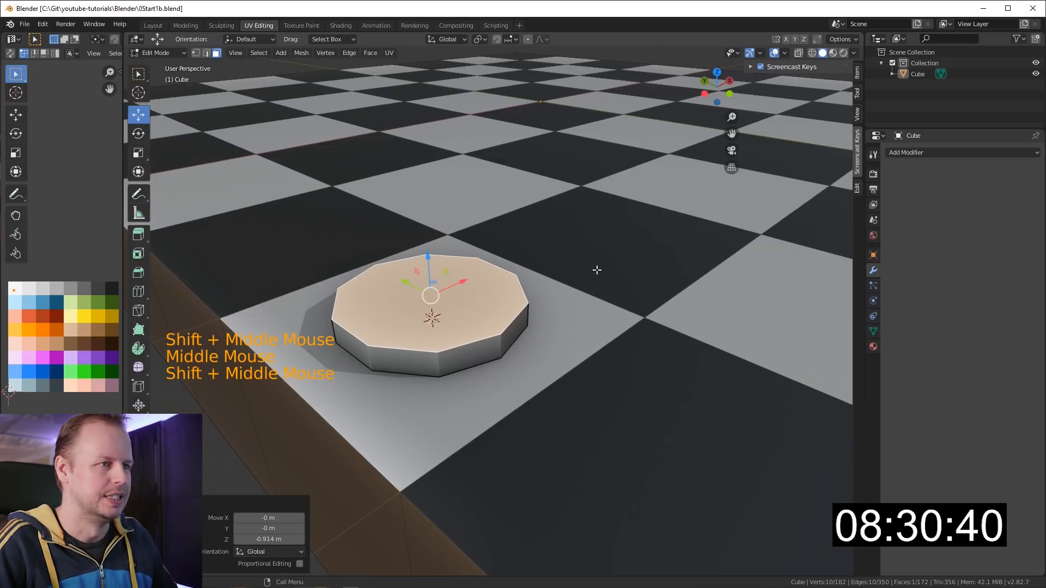
key("i")
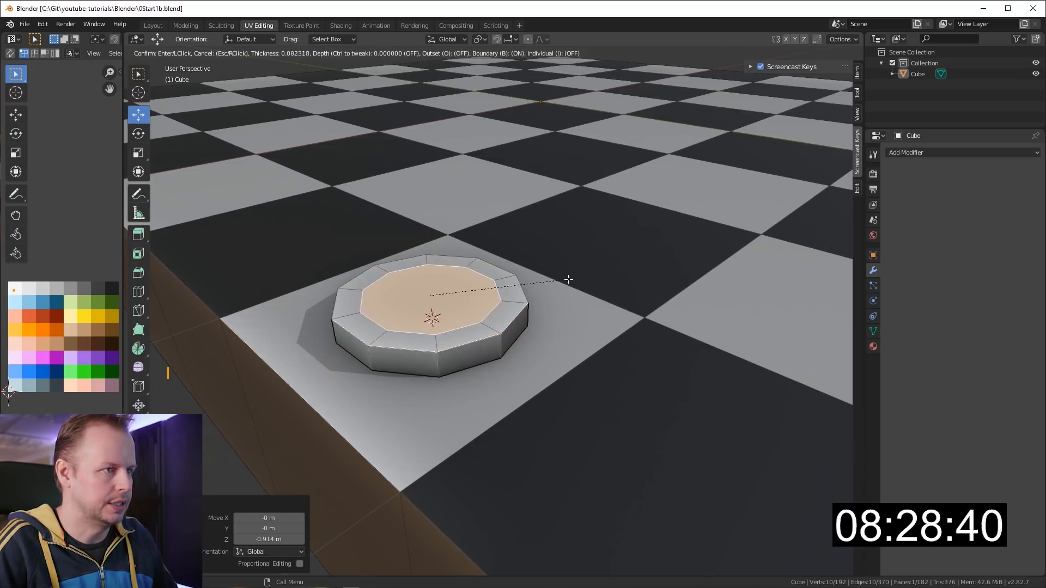
left_click(579, 278)
key("e")
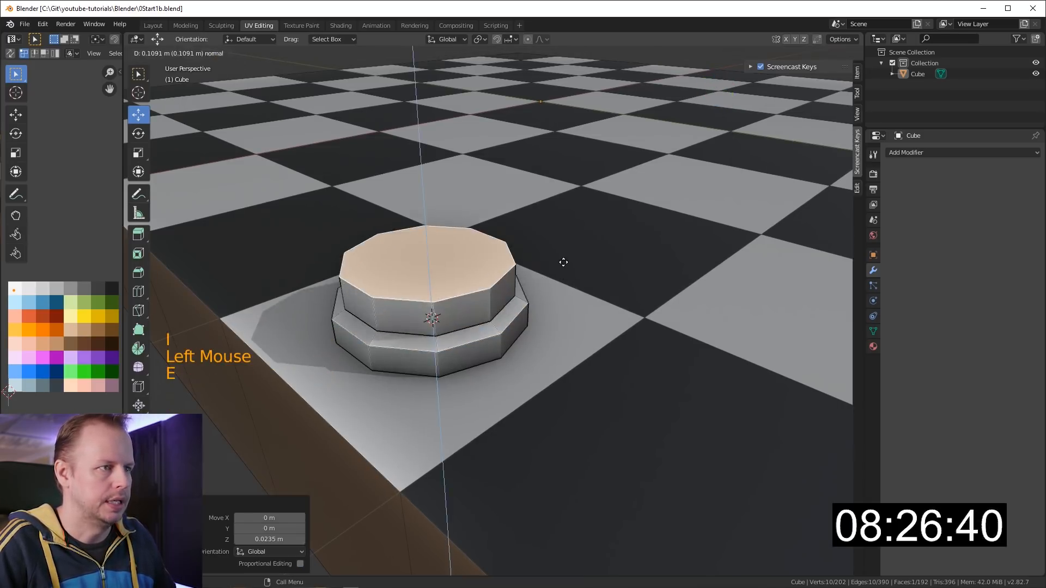
key("s")
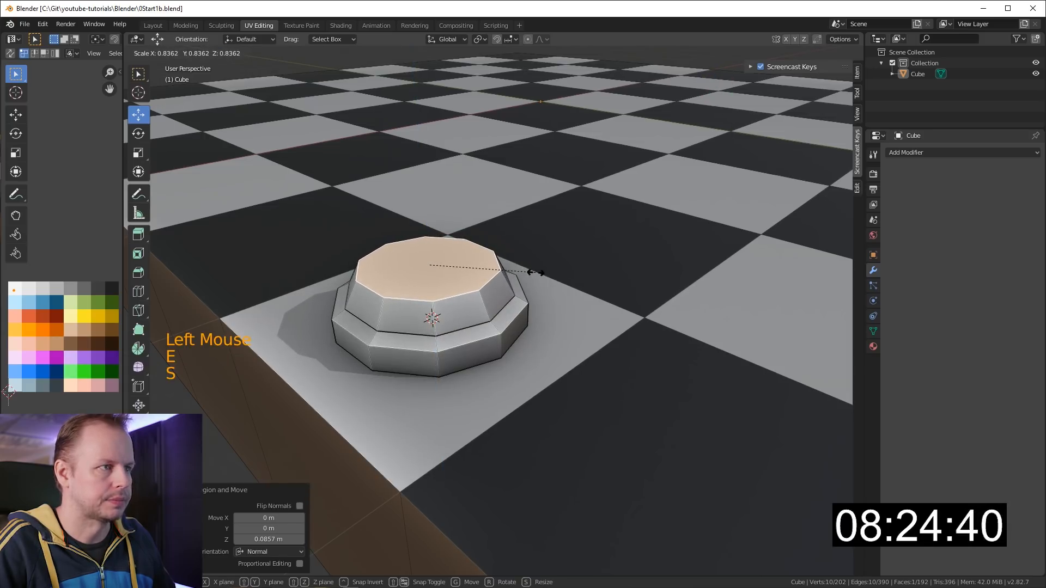
left_click(536, 272)
Extrude the second tier's top about 0.022 m, flare it to about 1.08 scale and extrude a rim above it
key("e")
key("s")
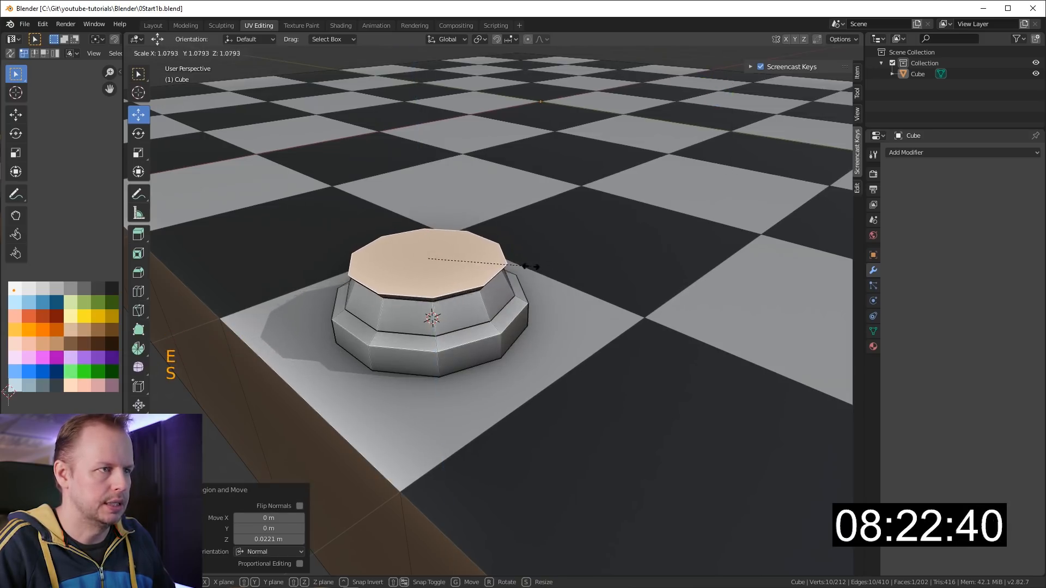
left_click(531, 267)
key("e")
left_click(531, 259)
Form a sloped shoulder with an extrusion of about 0.03 m scaled to about 0.71 and a narrower one of about 0.013 m
key("e")
left_click(556, 257)
key("s")
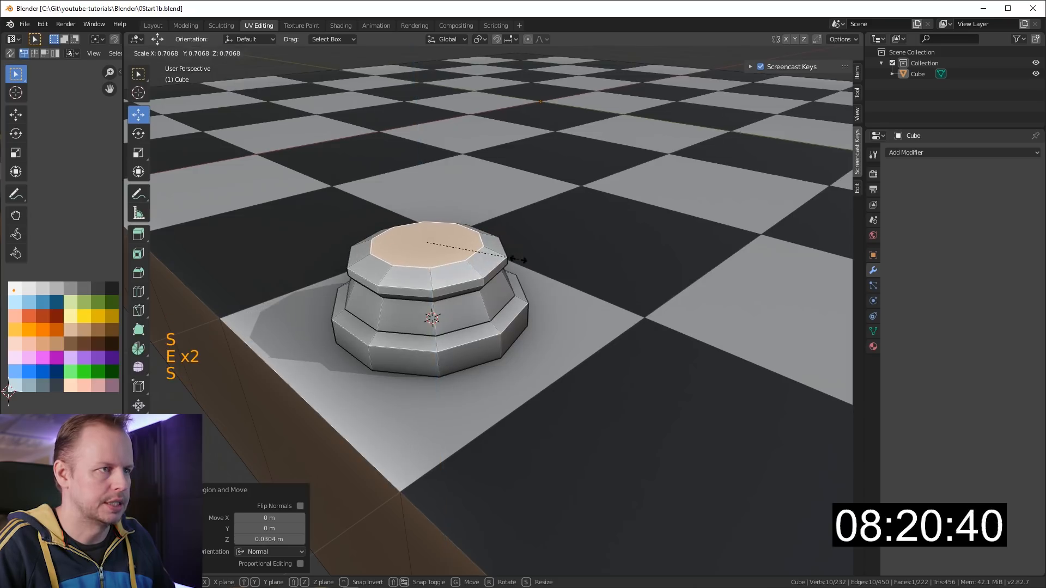
left_click(515, 259)
key("e")
key("s")
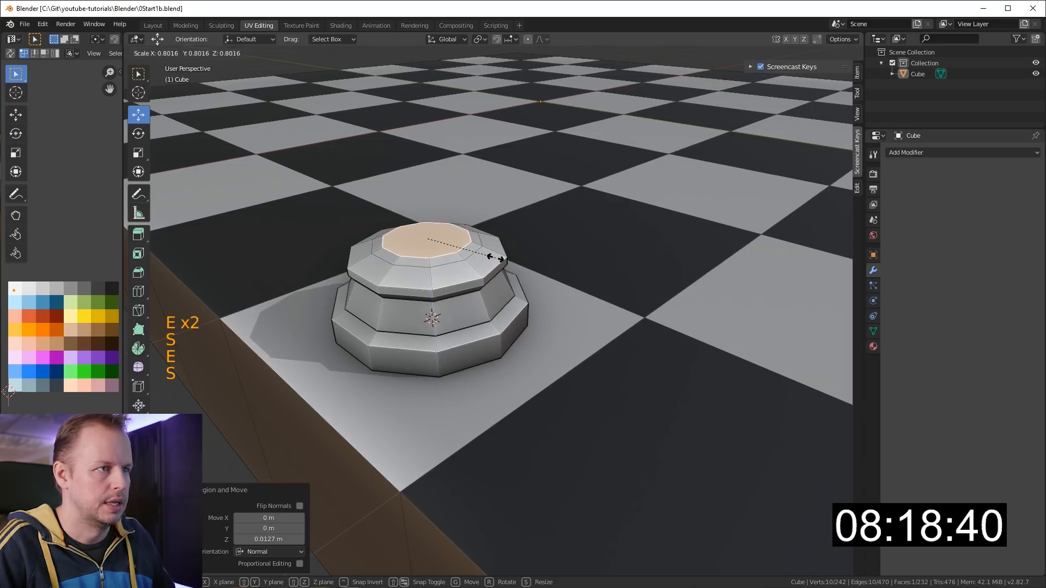
left_click(513, 254)
Raise the shoulder's top face and extrude a neck from it, scaled to 0.836, with a straight section above
middle_click_drag(512, 254, 520, 232)
middle_click_drag(520, 231, 560, 291, "shift")
left_click_drag(446, 272, 448, 266)
key("e")
key("s")
key("e")
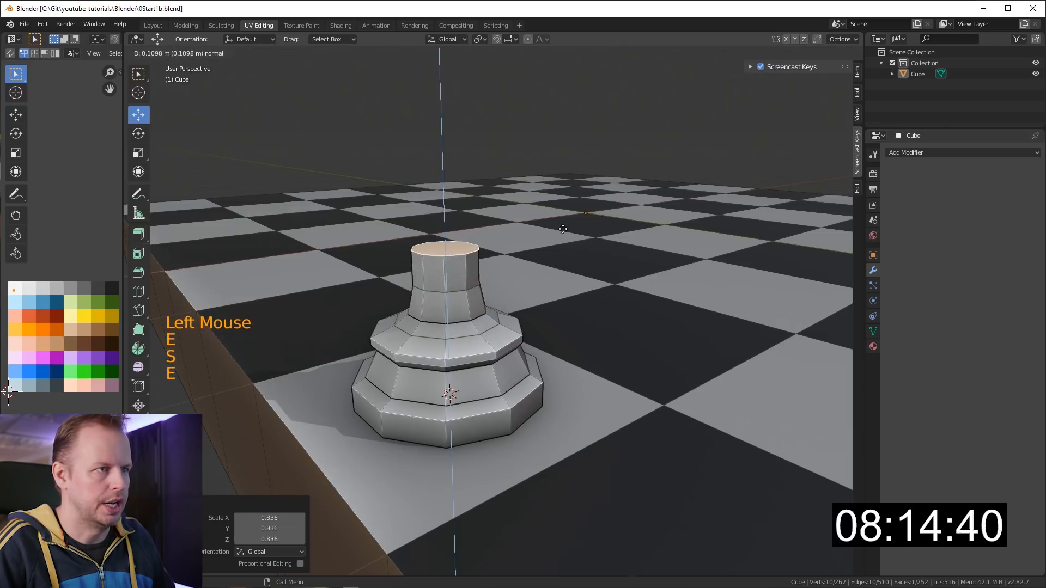
left_click(565, 244)
Flare the neck's top to 1.281 scale and extrude it about 0.024 m to start the middle collar
key("e")
left_click(593, 236)
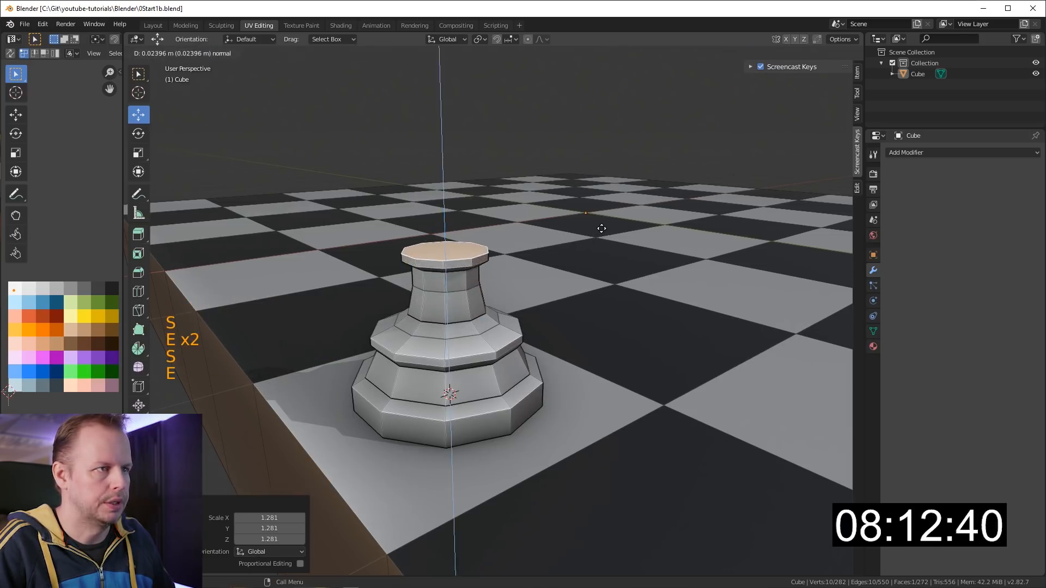
key("e")
left_click(602, 228)
key("s")
left_click(624, 225)
Build up the middle collar with further extrusions, narrowing its upper edge and ending with an extrusion of about 0.025 m
key("e")
left_click(626, 216)
key("e")
left_click(627, 210)
key("s")
left_click(606, 209)
key("e")
left_click(597, 200)
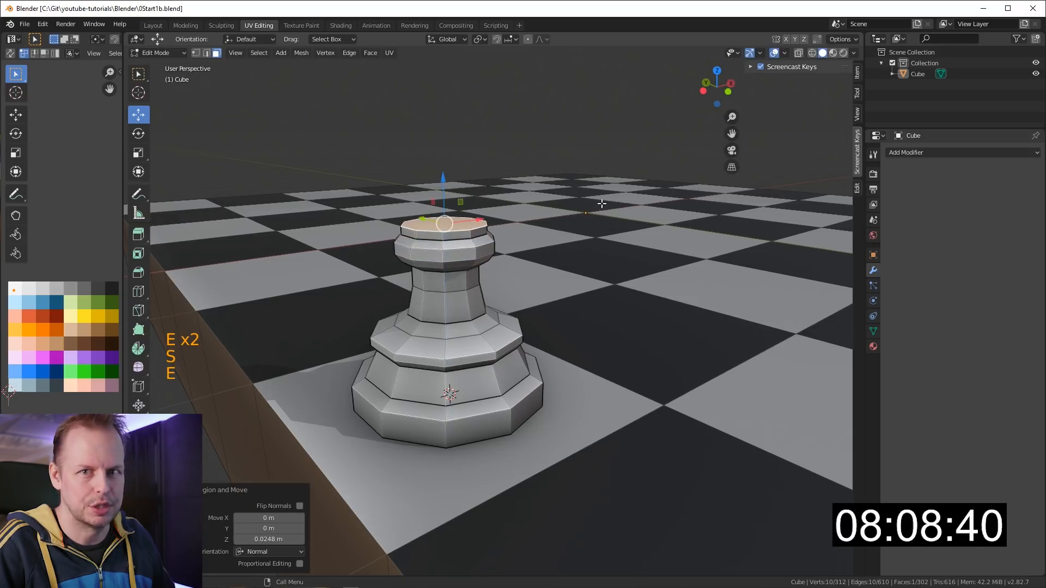
Shrink the collar's top face and extrude a tapered upper neck about 0.077 m high from it
key("s")
left_click(564, 211)
middle_click_drag(565, 212, 581, 234, "shift")
scroll(582, 235, "up", 1)
middle_click_drag(583, 233, 605, 240)
key("s")
left_click(594, 247)
middle_click_drag(605, 239, 618, 231)
key("e")
left_click(618, 231)
key("s")
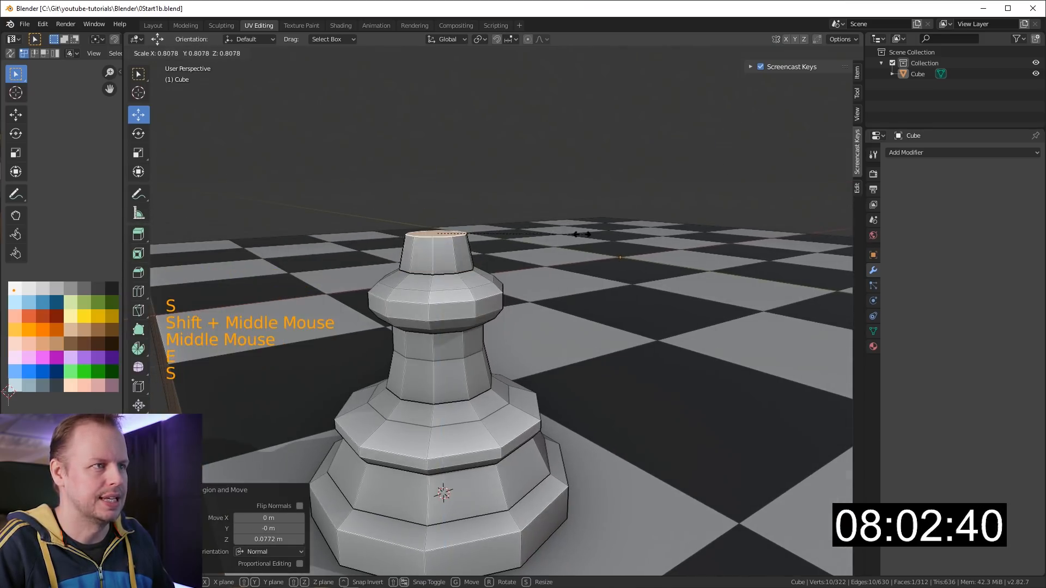
left_click(590, 234)
Extrude a short straight section on the upper neck, then extrude about 0.015 m and flare to about 1.72 scale
key("e")
left_click(577, 214)
key("e")
left_click(582, 212)
key("s")
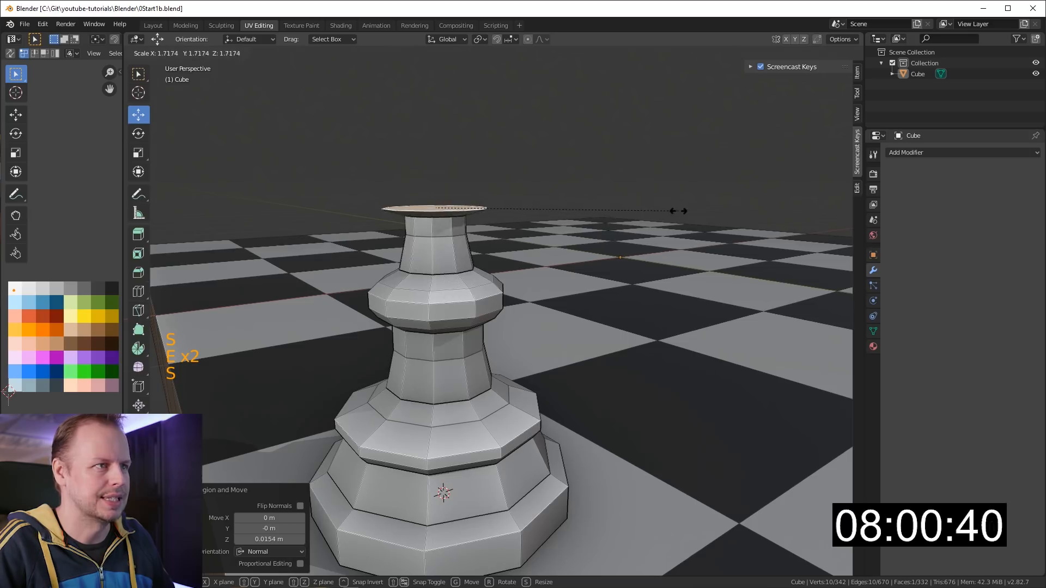
left_click(681, 208)
Extrude the flared face into a head rim and dome, narrowing successive sections to about 0.79 and 0.581 scale
key("e")
left_click(685, 203)
key("e")
left_click(685, 192)
key("s")
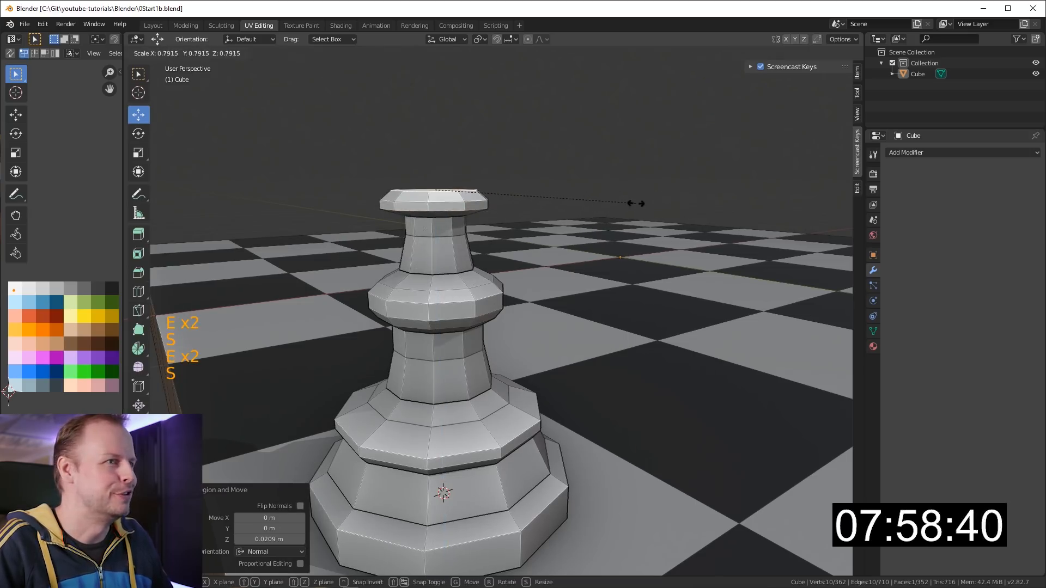
left_click(635, 204)
key("e")
left_click(642, 185)
key("s")
left_click(551, 203)
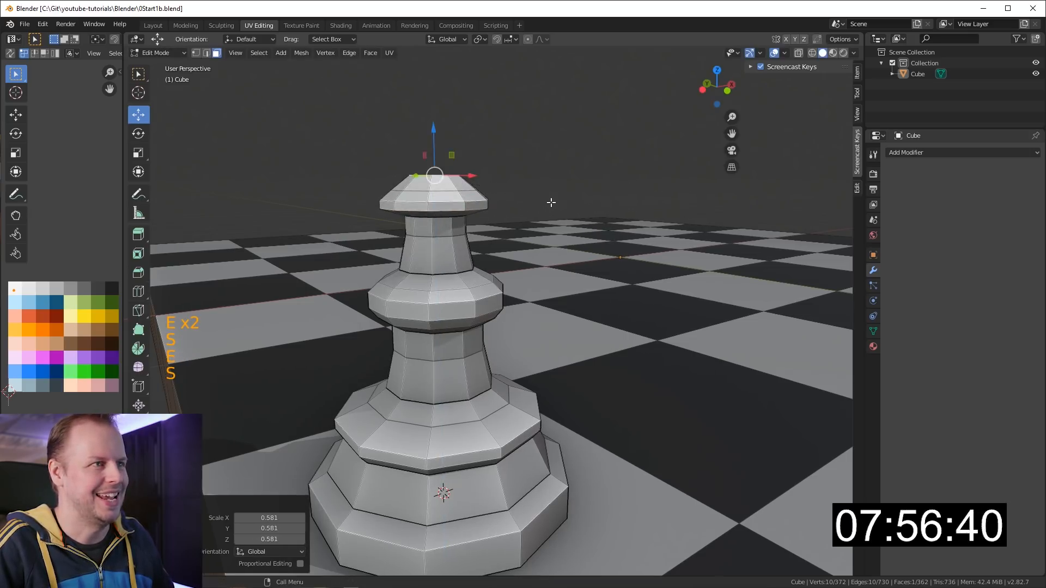
Shrink the dome's top face and extrude a small knob about 0.032 m high, capped by a section scaled to 0.54
middle_click_drag(552, 202, 594, 284, "shift")
key("s")
left_click(590, 265)
key("e")
left_click(593, 251)
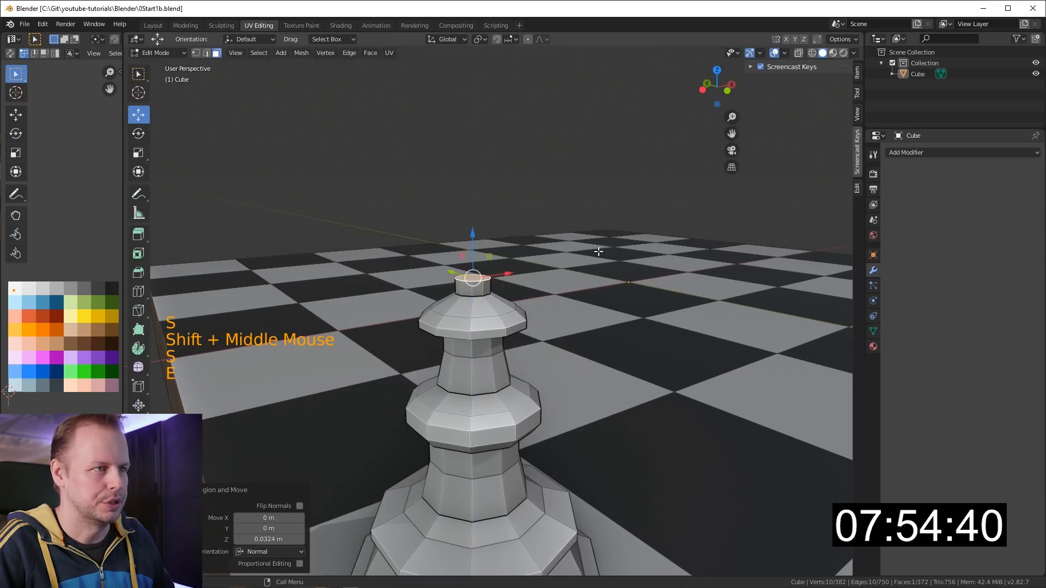
key("e")
left_click(614, 240)
key("s")
left_click(544, 250)
Grow the selection over the piece's whole head, enlarge it and raise it about 0.08 m along Z
scroll(561, 265, "down", 3)
middle_click_drag(561, 265, 568, 329)
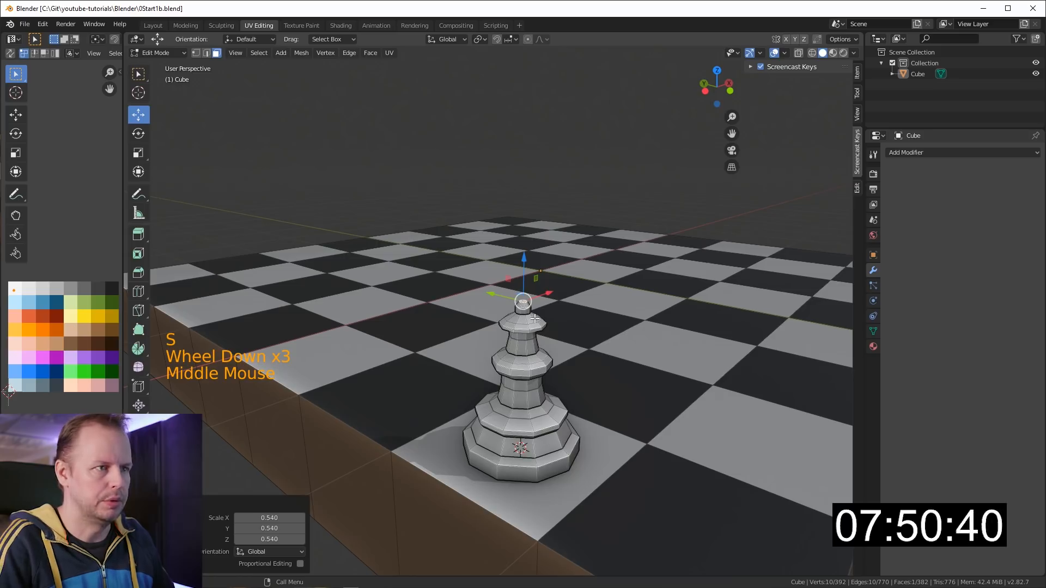
key("ctrl+KP_Add")
key("ctrl+KP_Add")
key("ctrl+KP_Add")
key("s")
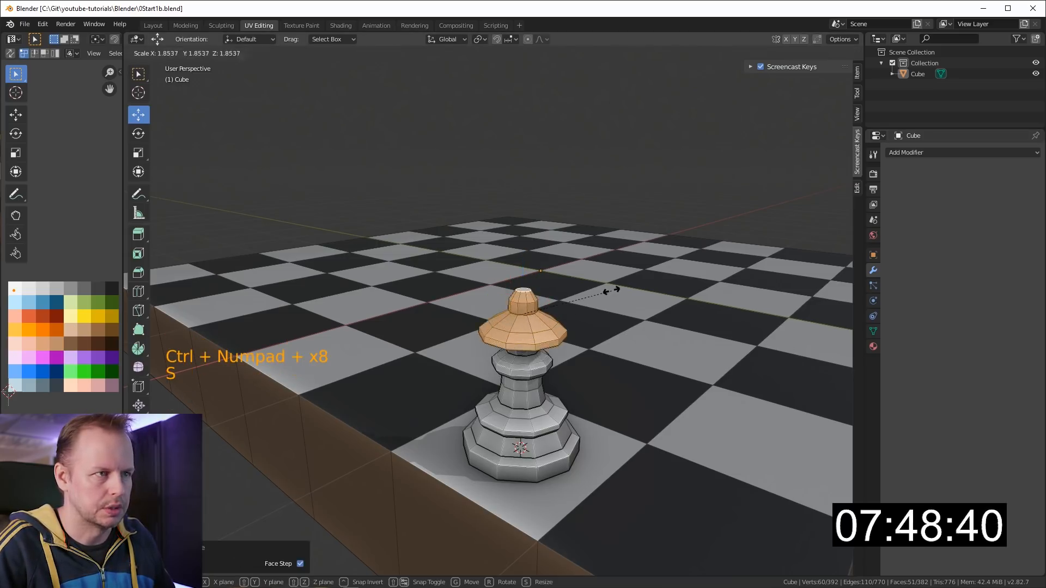
left_click(599, 293)
left_click_drag(524, 281, 525, 262)
Add a centred loop cut on the underside of the head and scale it to about 1.361
mouse_move(575, 282)
middle_mouse_down()
mouse_move(575, 235)
mouse_move(566, 297)
middle_mouse_up()
scroll(561, 300, "up", 2)
key("ctrl+r")
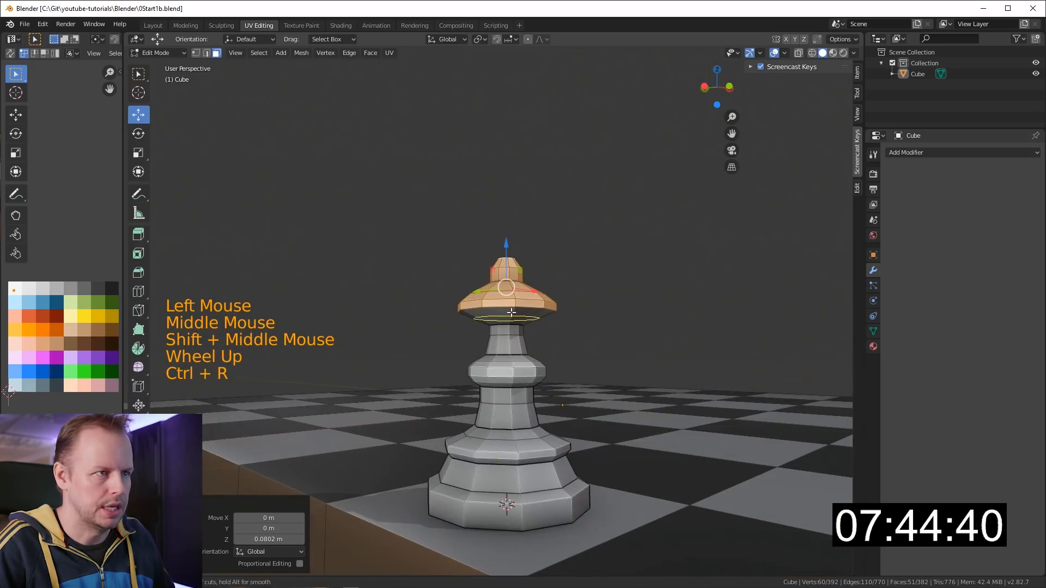
left_click(511, 312)
right_click(512, 313)
key("s")
left_click(602, 306)
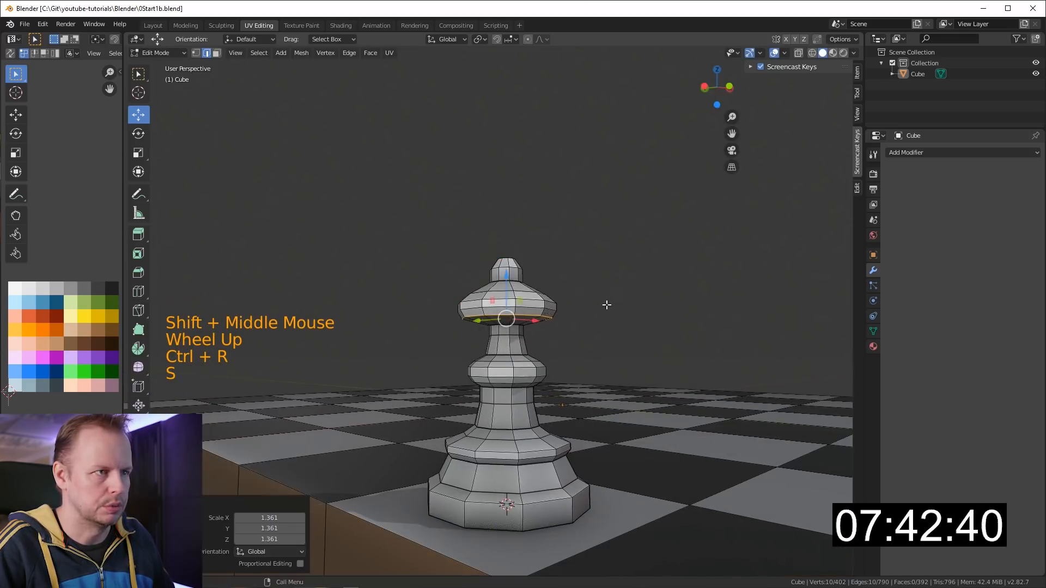
Lower the edge loop on the head's upper slope by about 0.023 m along Z
middle_click_drag(605, 305, 565, 349)
key("3")
middle_click_drag(529, 315, 511, 353)
key("2")
left_click(497, 350, "alt")
left_click_drag(481, 300, 483, 310)
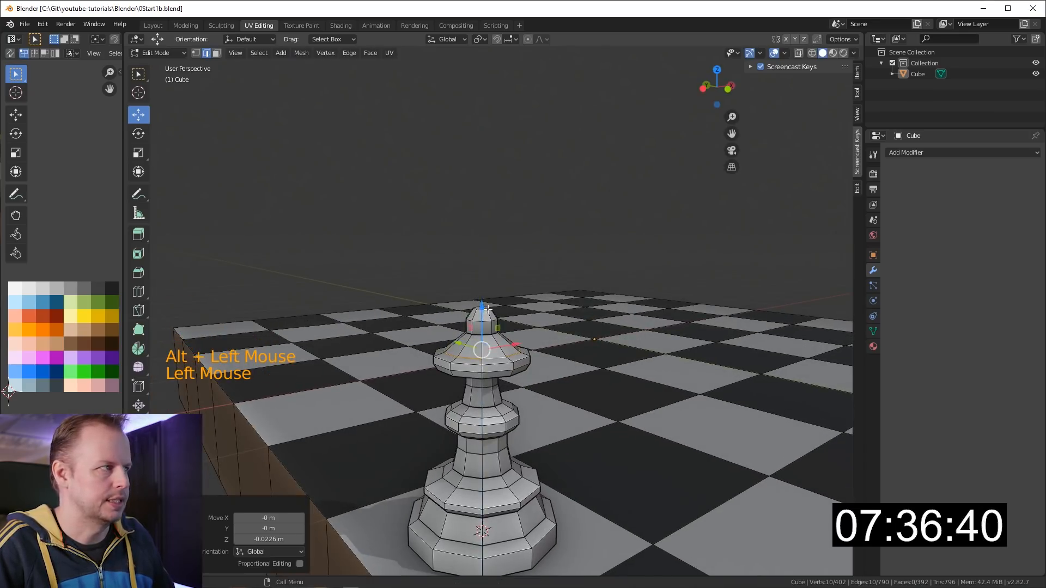
Select the entire pawn mesh and duplicate it 1 m along X onto the adjacent square
scroll(483, 309, "down", 3)
key("Tab")
middle_click_drag(599, 335, 598, 415)
left_click(517, 418)
key("l")
key("Tab")
left_click(506, 417)
key("l")
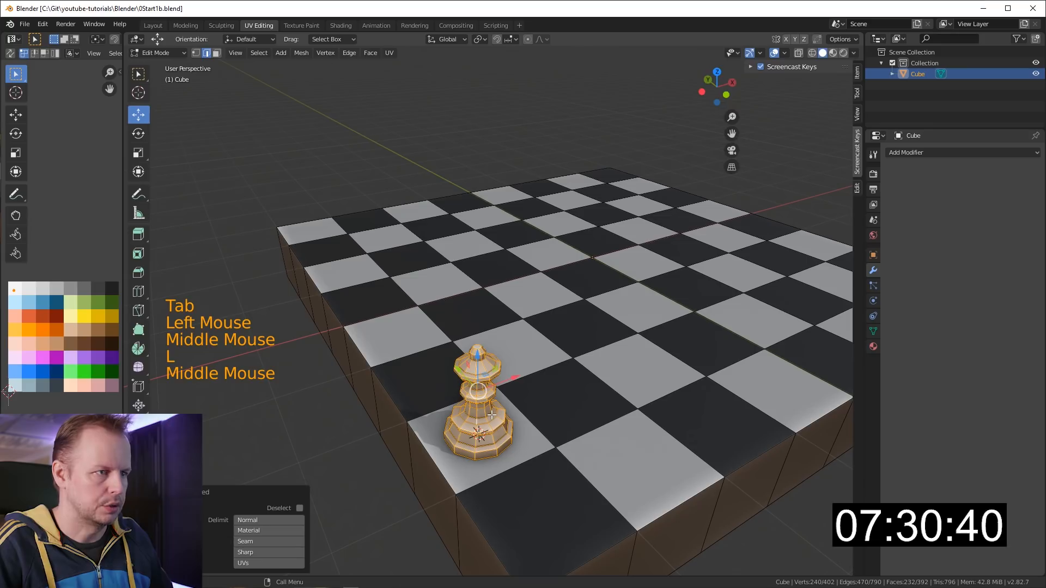
key("shift+d")
key("Return")
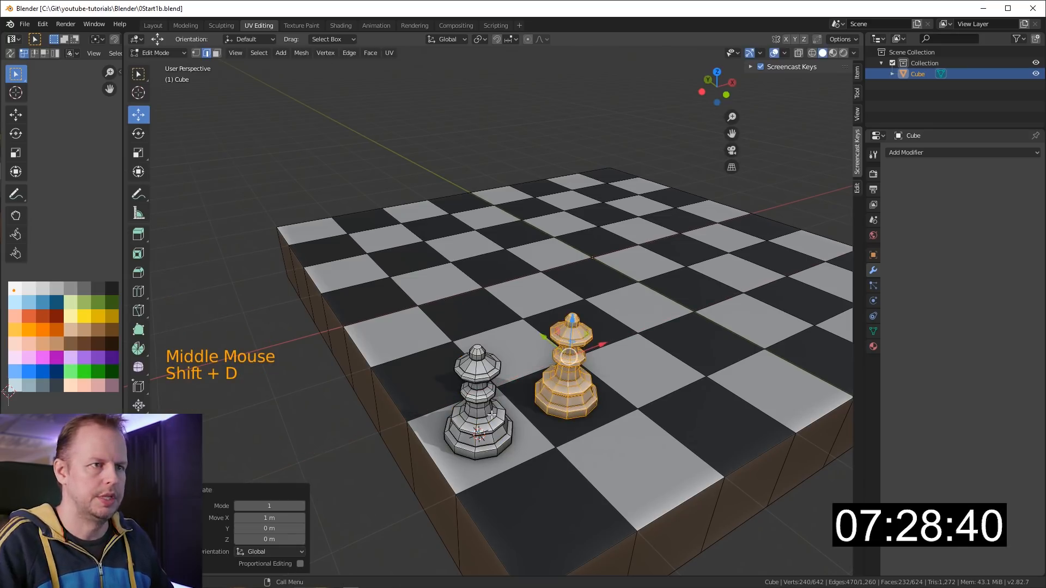
Repeat the 1 m duplication along the row until each of the eight squares holds a pawn
scroll(540, 406, "down", 2)
key("shift+r")
key("shift+r")
key("shift+r")
key("shift+r")
key("shift+r")
key("shift+r")
key("shift+r")
key("shift+r")
key("shift+r")
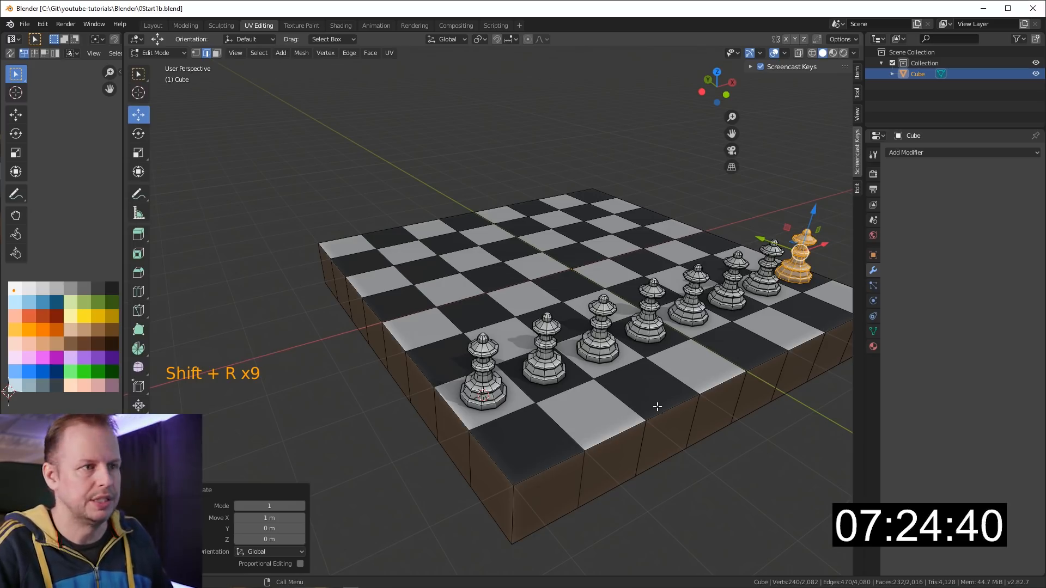
Duplicate the first pawn and move the copy onto the dark corner square in front of it
scroll(646, 393, "down", 1)
left_click(492, 385)
key("l")
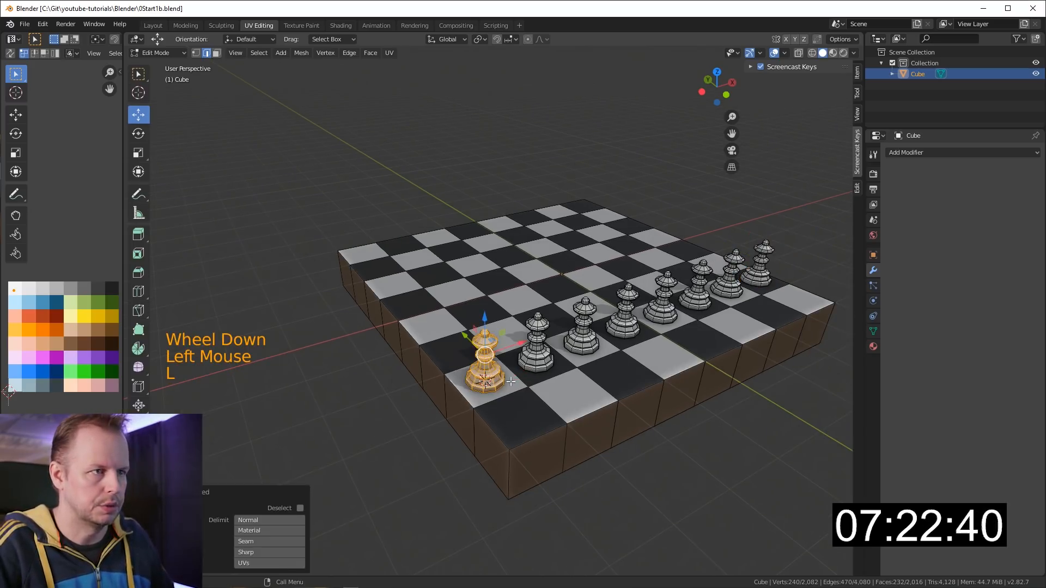
scroll(523, 382, "up", 3)
key("shift+d")
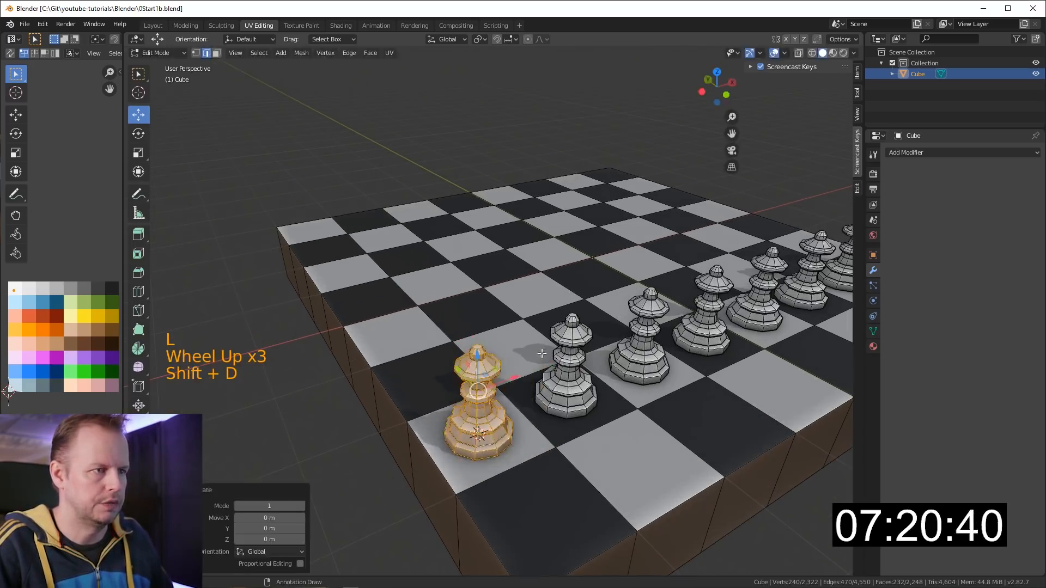
left_click(547, 456, "ctrl")
Grow a face selection from the corner pawn copy's tip down to its lower base and delete those faces
middle_click_drag(546, 457, 537, 427)
left_click(544, 416)
left_click(545, 414)
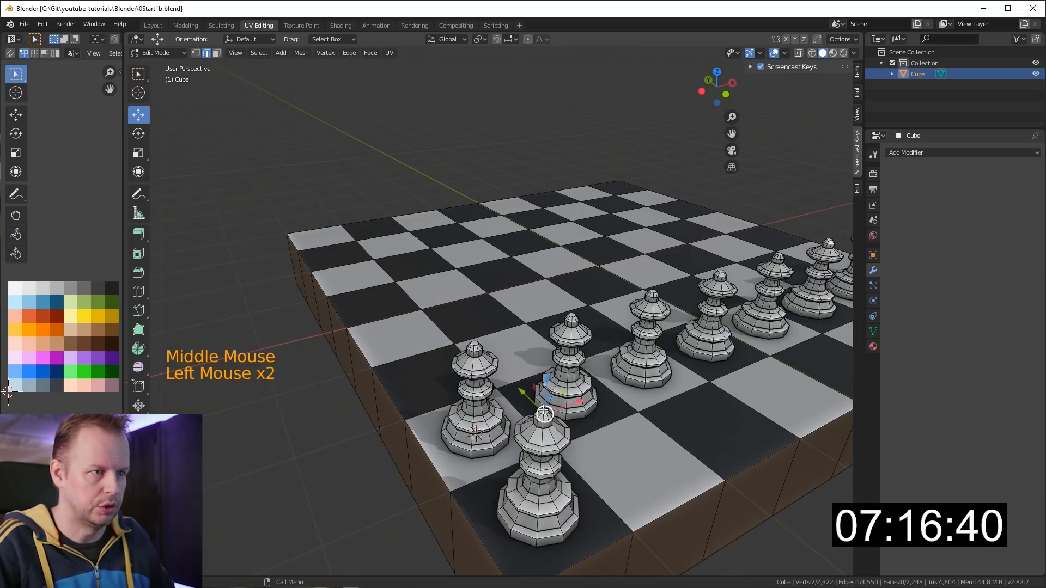
key("Tab")
left_click(545, 414)
key("3")
key("Tab")
key("3")
left_click(546, 416)
key("ctrl+KP_Add")
key("ctrl+KP_Add")
key("ctrl+KP_Add")
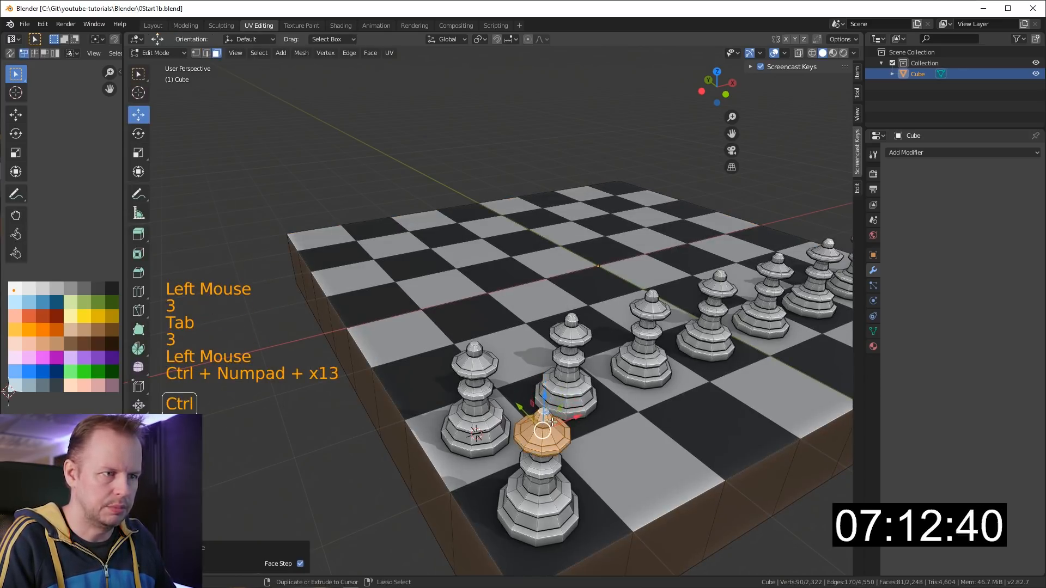
key("ctrl+KP_Add")
key("ctrl+KP_Add")
key("ctrl+KP_Add")
key("ctrl+KP_Add")
key("ctrl+KP_Add")
key("ctrl+KP_Add")
key("ctrl+KP_Add")
key("ctrl+KP_Add")
key("ctrl+KP_Add")
key("ctrl+KP_Add")
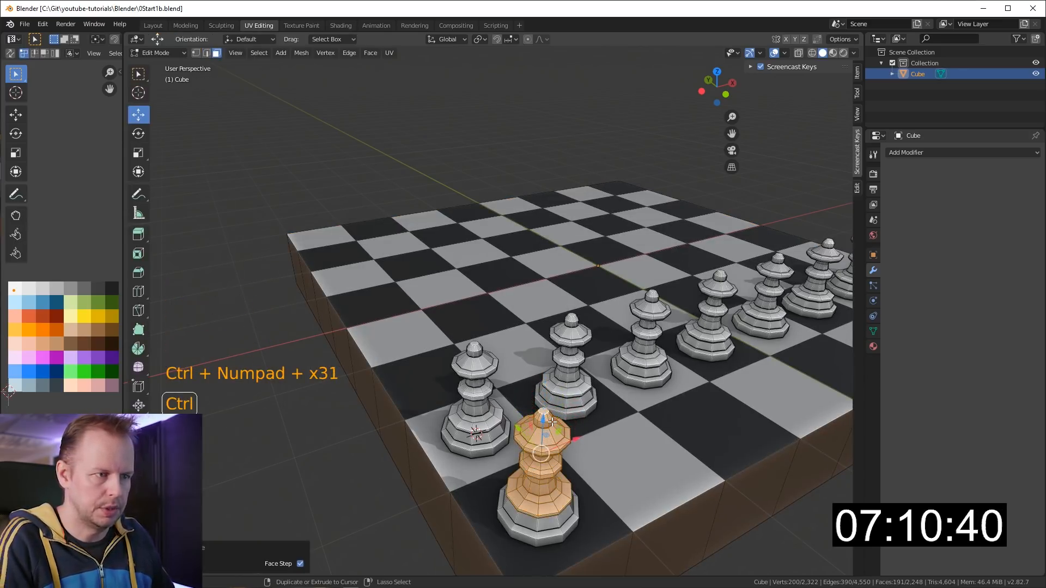
key("Delete")
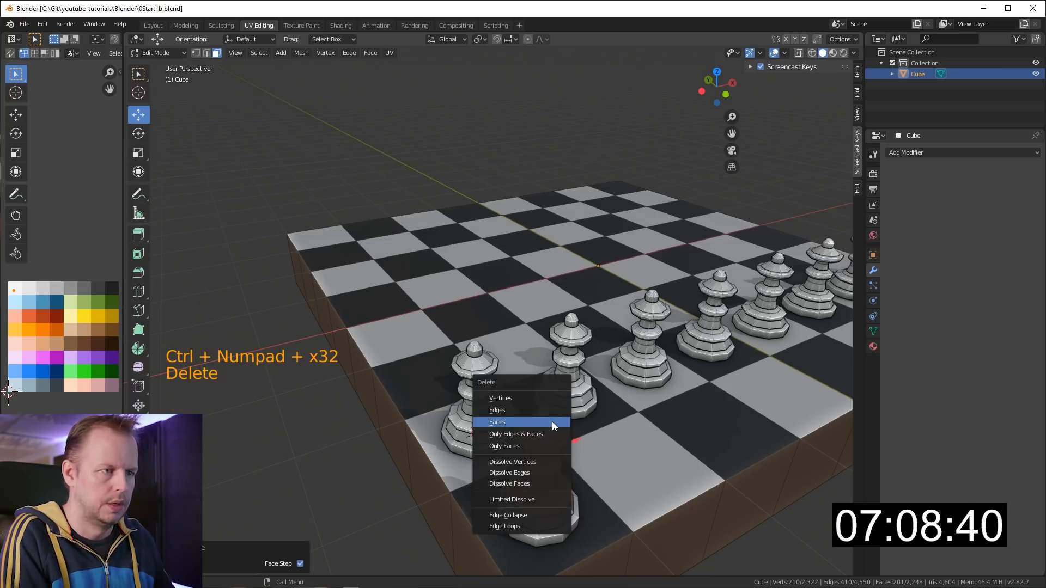
left_click(552, 422)
Select the open edge loop on top of the remaining corner base and fill it with a face
middle_click_drag(537, 412, 605, 393)
key("2")
key("2")
key("2")
key("a")
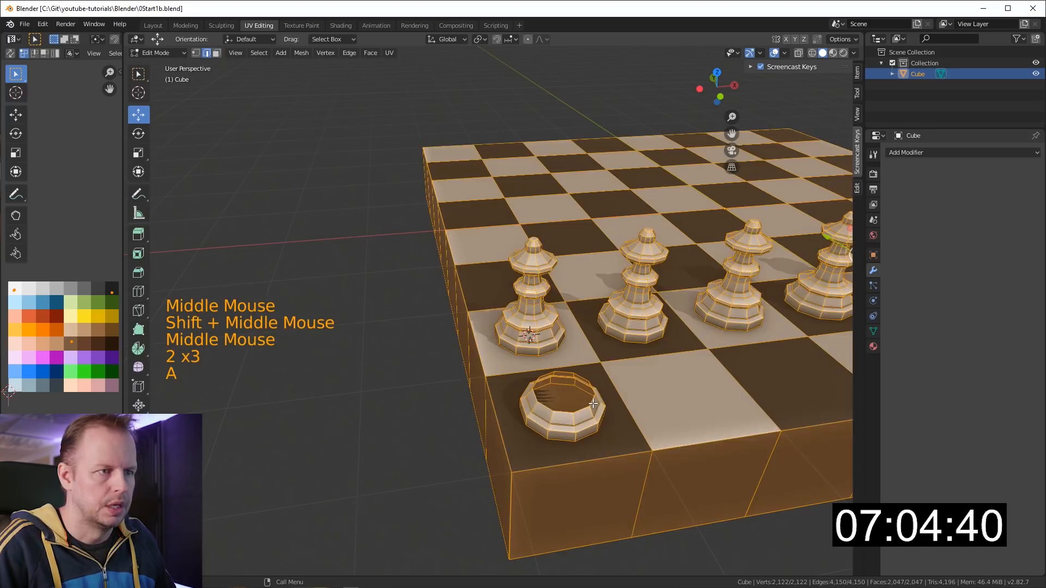
left_click(593, 399)
key("alt")
left_click(593, 400, "alt+shift")
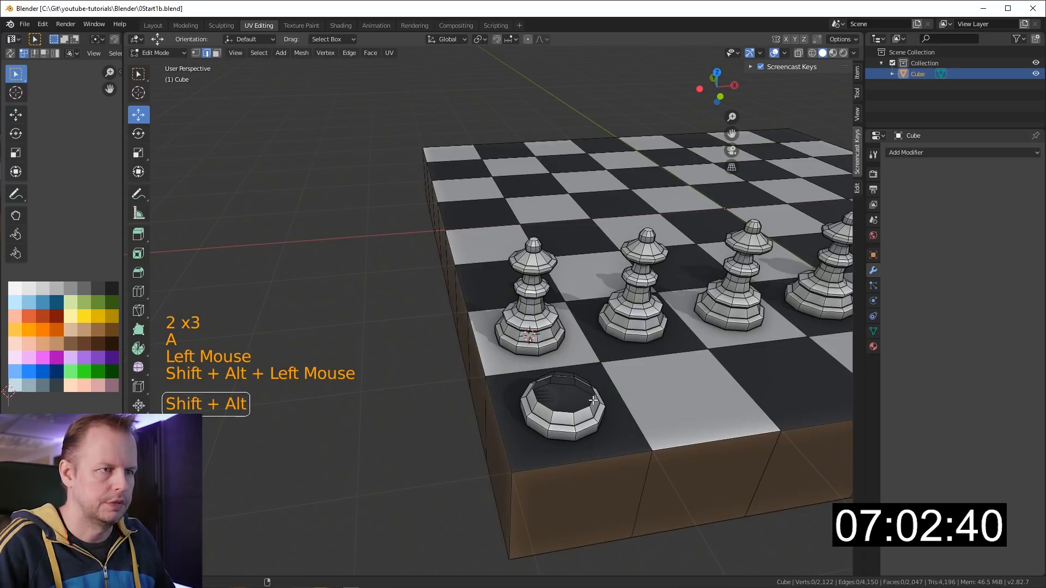
key("f")
Select the entire corner base and scale it by about 1.158 in X and Y, leaving Z locked
scroll(596, 388, "down", 2)
middle_click_drag(596, 389, 613, 365)
key("l")
scroll(593, 379, "up", 2)
key("s")
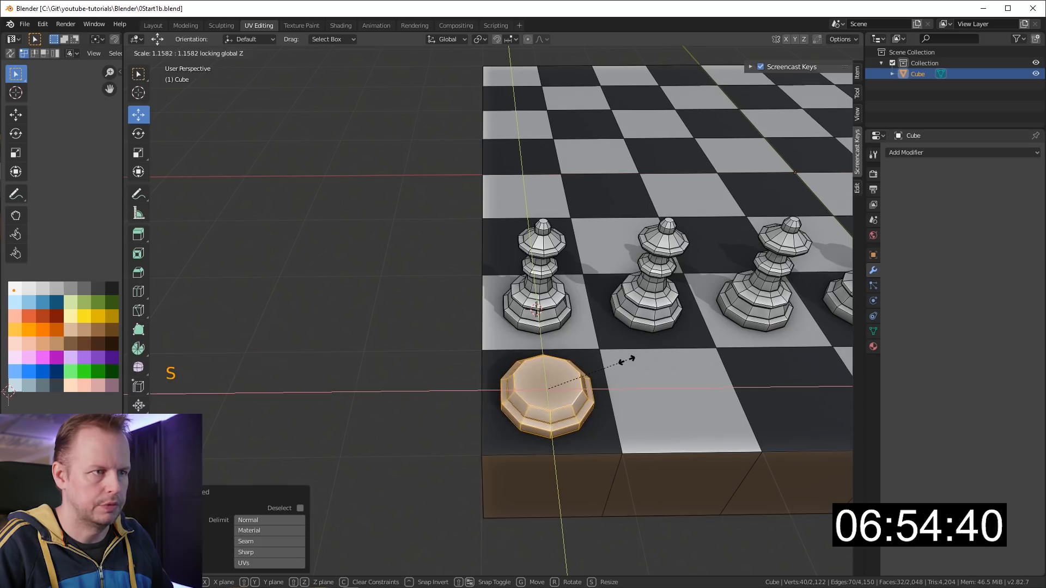
left_click(627, 360)
Select the whole widened base and duplicate it 1 m along X onto the adjacent light square
scroll(626, 360, "down", 2)
middle_click_drag(626, 359, 603, 358)
scroll(616, 359, "down", 1)
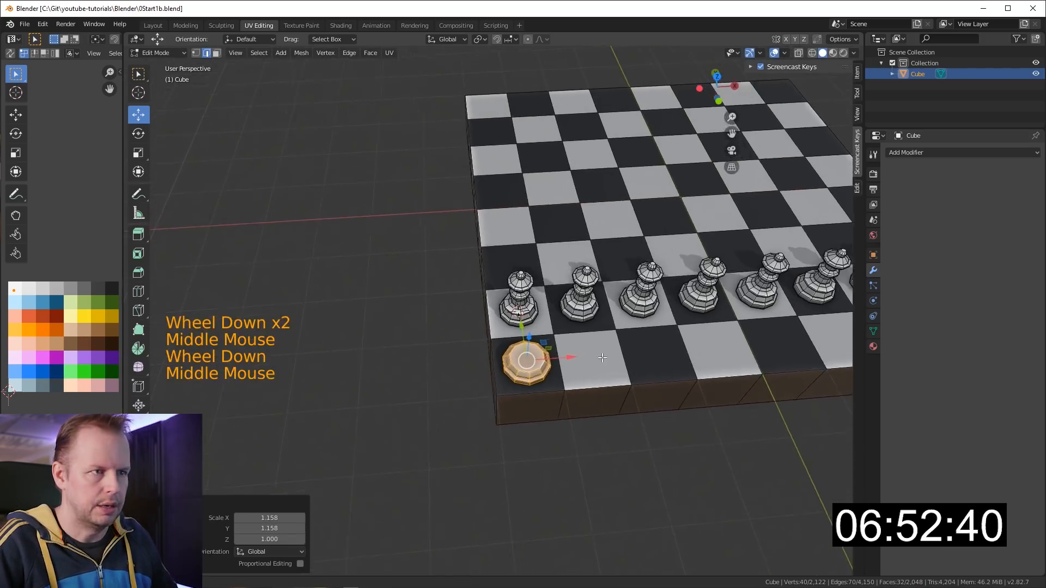
scroll(604, 358, "down", 1)
key("l")
key("ctrl+z")
left_click(522, 352)
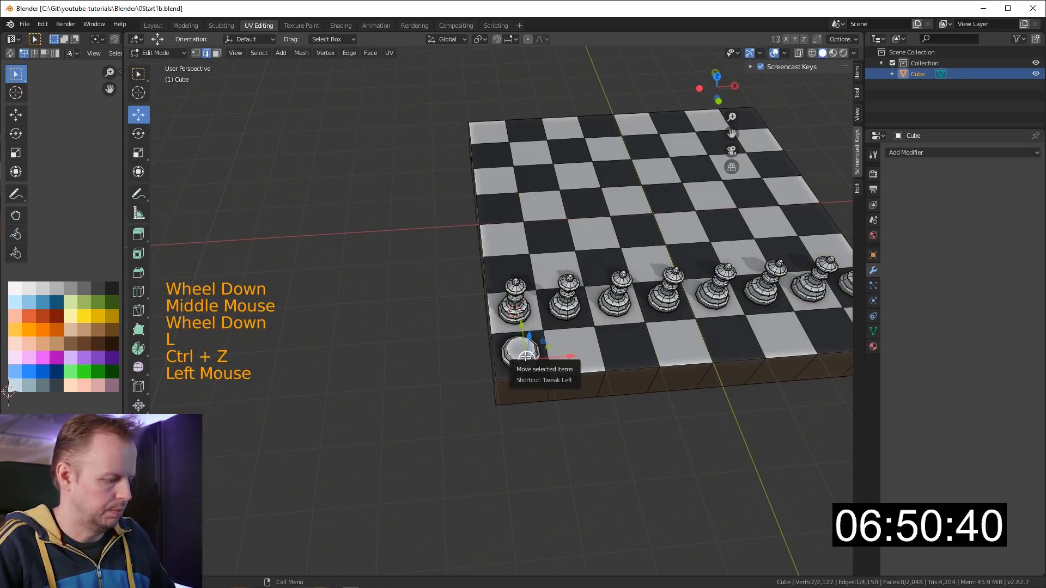
key("l")
left_click(534, 349)
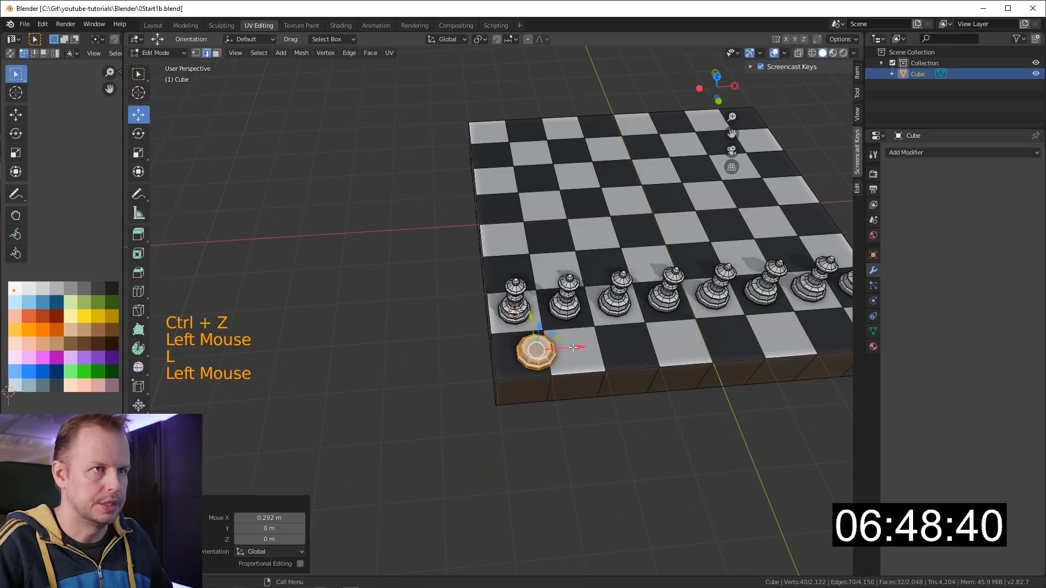
key("ctrl+z")
key("shift+d")
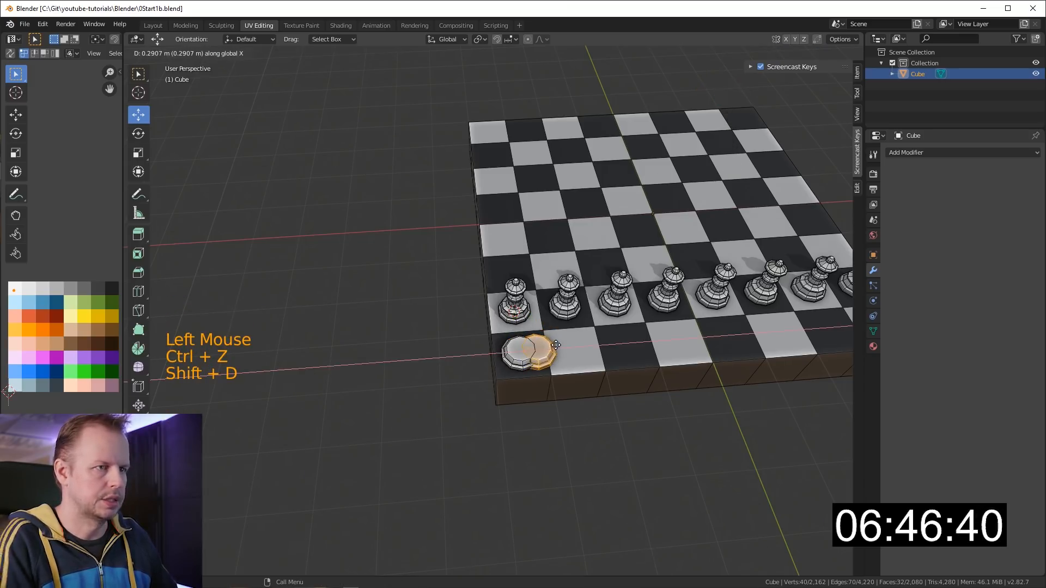
left_click(556, 346)
Repeat the 1 m duplication along the back row until five adjacent squares each hold a base
key("shift+r")
key("shift+r")
key("shift+r")
key("shift+r")
key("shift+r")
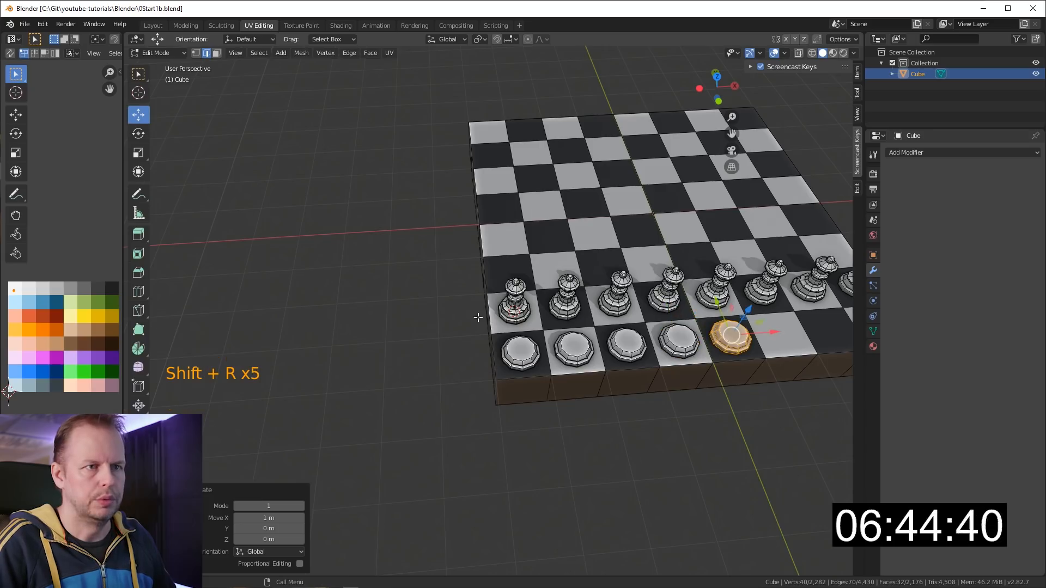
Inset the corner base's top face by about 0.05 m and raise the inner face slightly
middle_click_drag(680, 294, 627, 305)
middle_click_drag(627, 305, 548, 360, "shift")
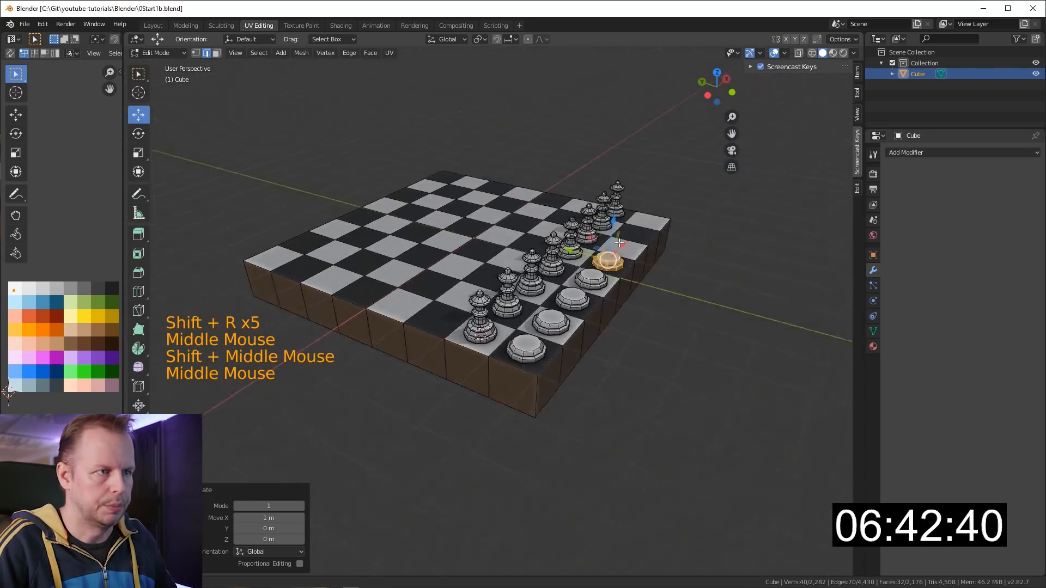
scroll(548, 359, "up", 2)
left_click(548, 359)
scroll(600, 406, "up", 4)
left_click(601, 404)
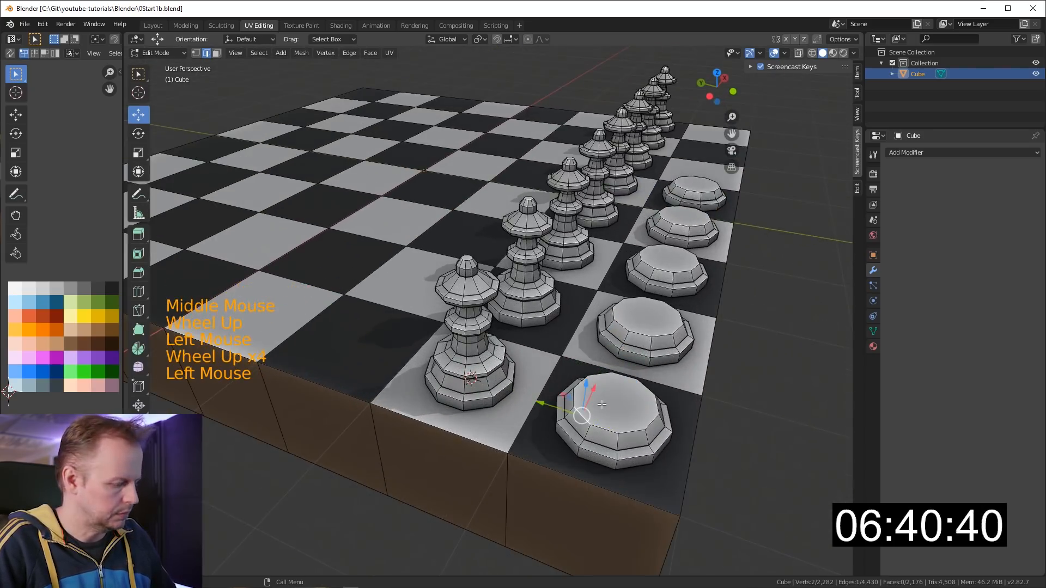
key("3")
left_click(601, 405)
middle_click_drag(601, 405, 644, 381)
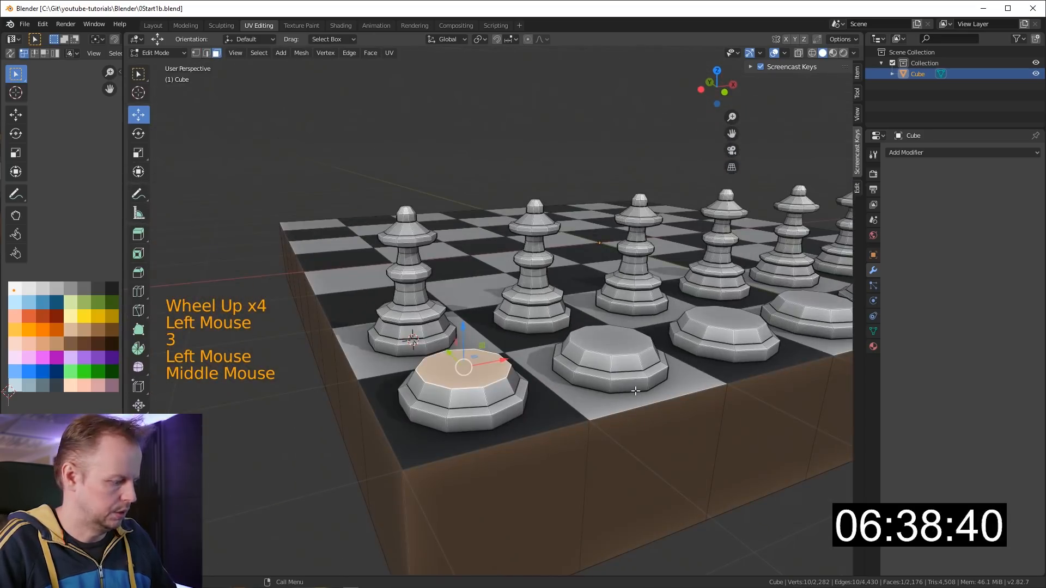
key("i")
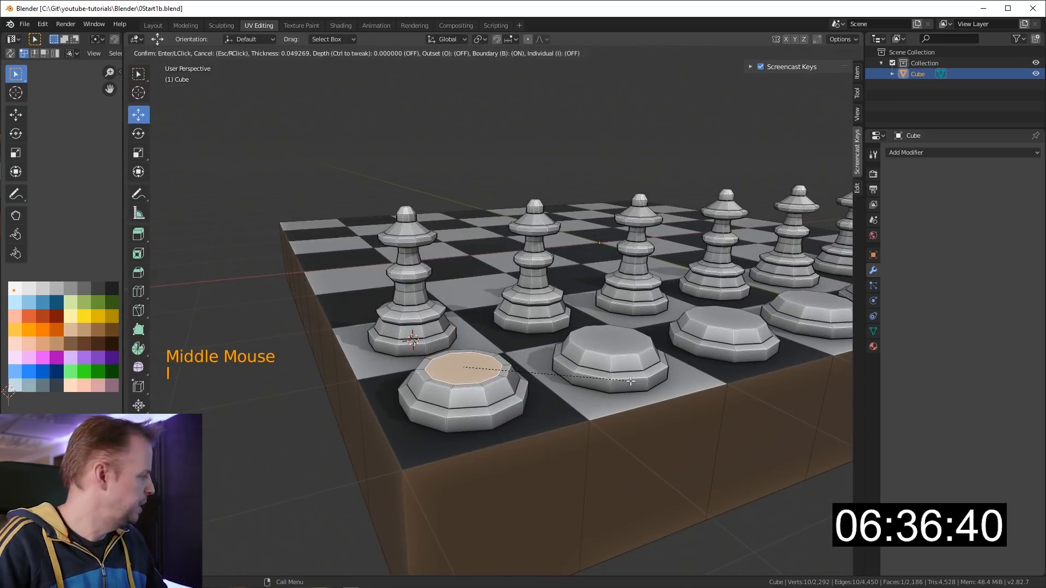
left_click(631, 381)
scroll(631, 381, "up", 2)
left_click_drag(452, 347, 459, 342)
Extrude the corner base's raised face twice, the second time about 0.056 m, and scale the top face inward
mouse_move(601, 384)
middle_mouse_down()
mouse_move(609, 378)
mouse_move(600, 374)
middle_mouse_up()
key("e")
key("e")
key("s")
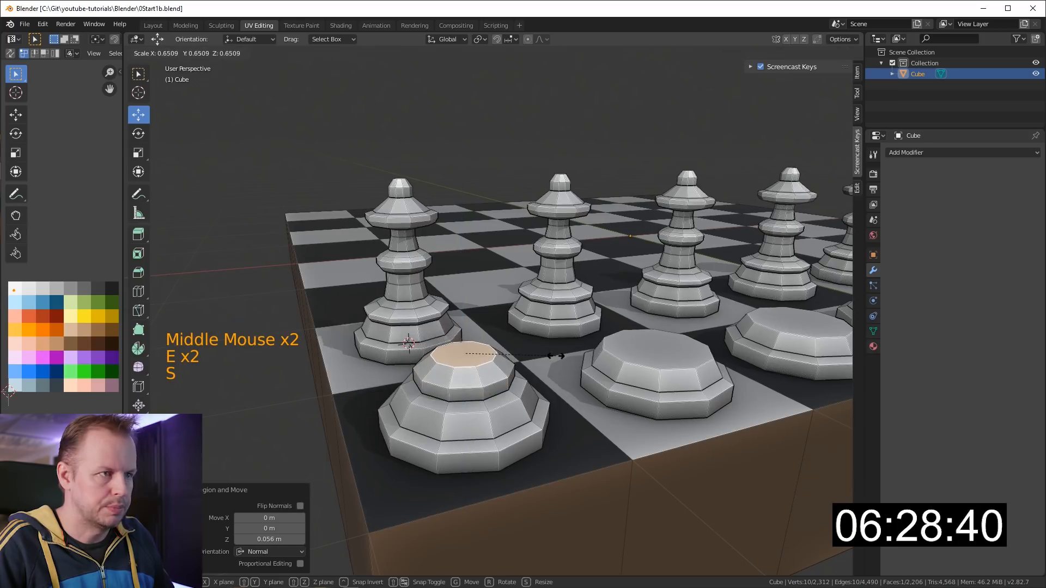
left_click(580, 356)
Extrude the rook's shaft upward from the narrowed face, then extrude again and scale the new face outward
key("e")
key("e")
left_click(590, 297)
key("s")
left_click(626, 298)
Extrude the flared face about 0.112 m into a collar, then extrude a bevel and scale its top to about 0.83
key("e")
key("e")
left_click(605, 267)
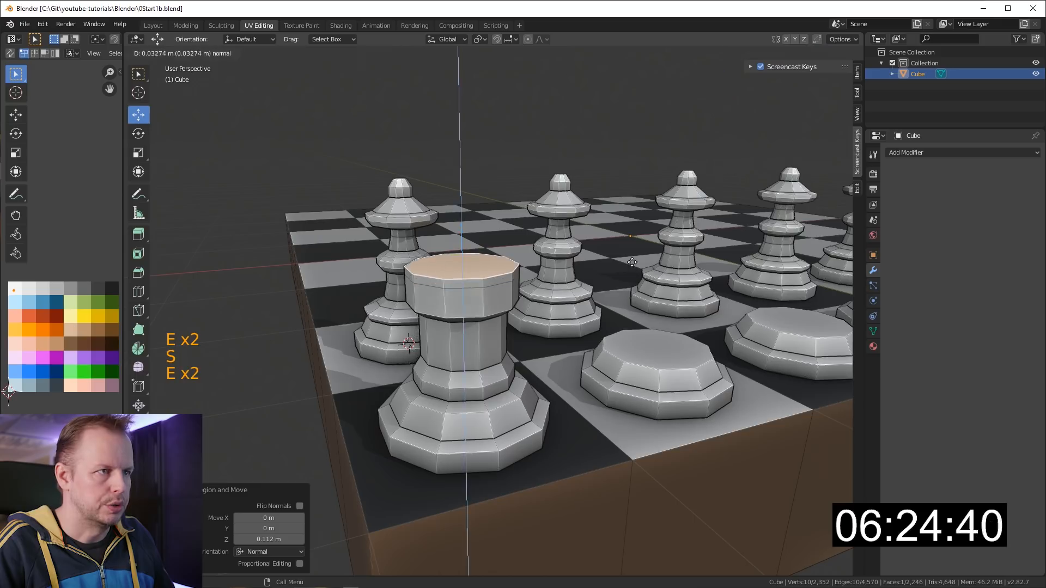
key("s")
left_click(598, 273)
key("e")
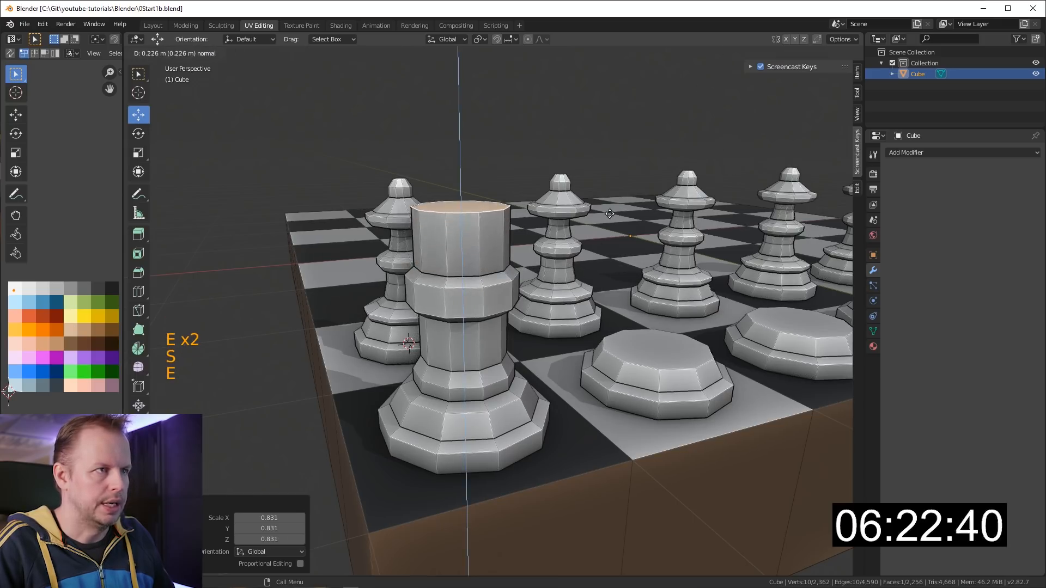
right_click(614, 201)
key("s")
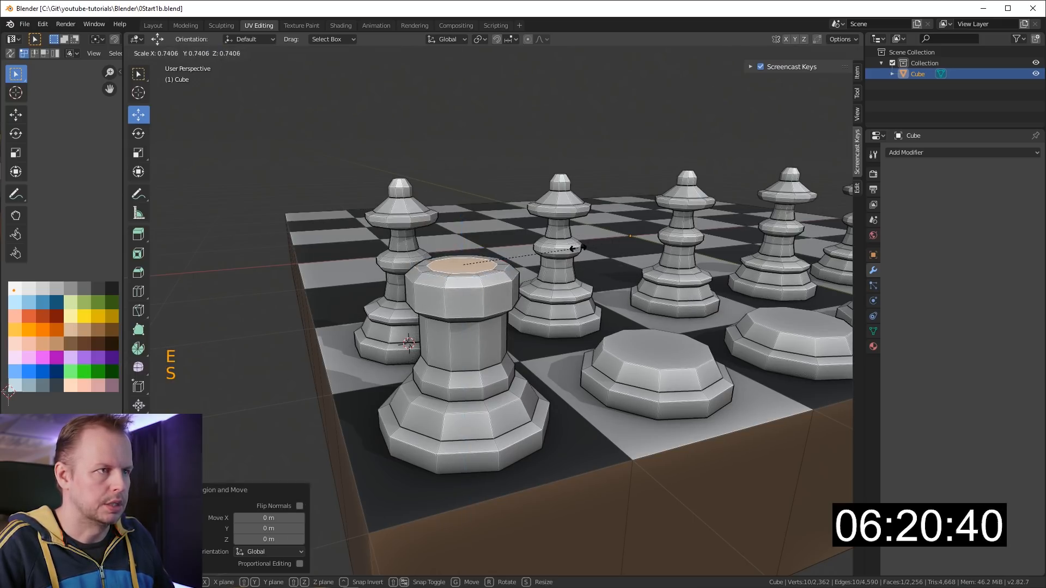
key("ctrl+z")
Scale the collar's top face to about 0.87 and extrude it about 0.043 m as a thin ring
key("s")
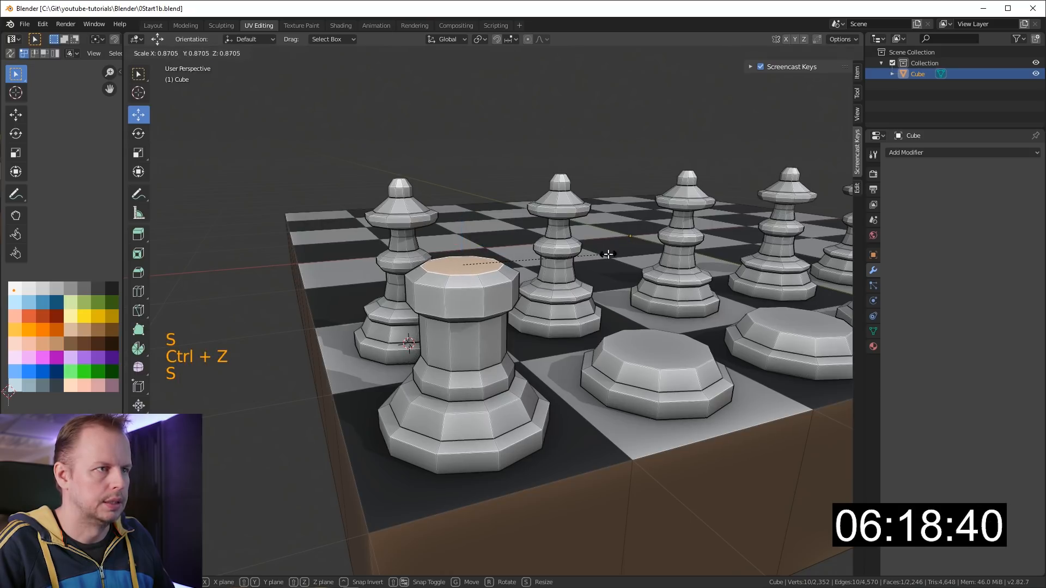
left_click(608, 254)
key("e")
left_click(611, 240)
Extrude the ring's top slightly, scale it to about 0.81, and extrude the rook's neck about 0.16 m upward
key("e")
left_click(620, 241)
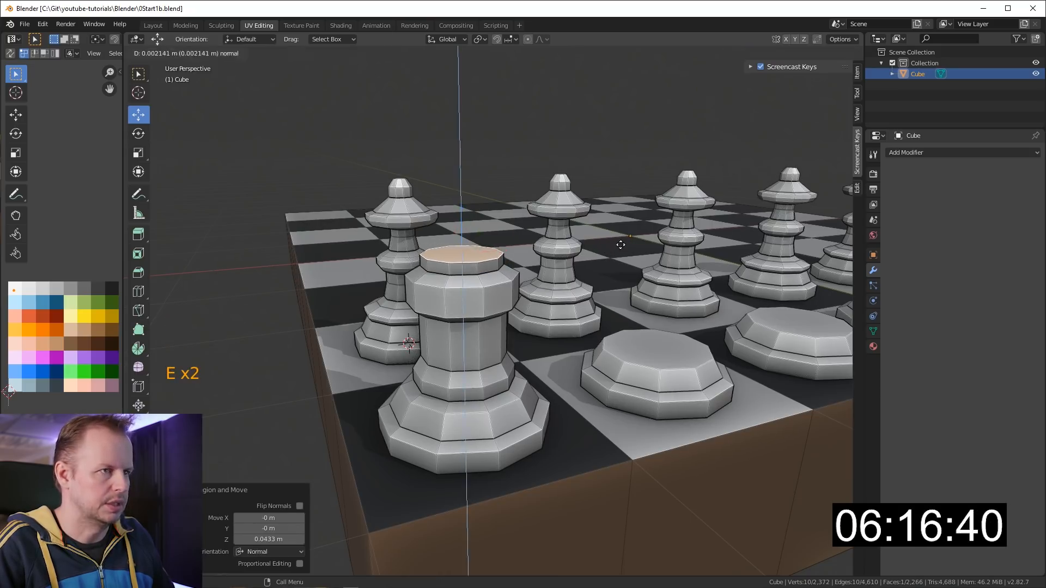
key("s")
left_click(591, 245)
key("e")
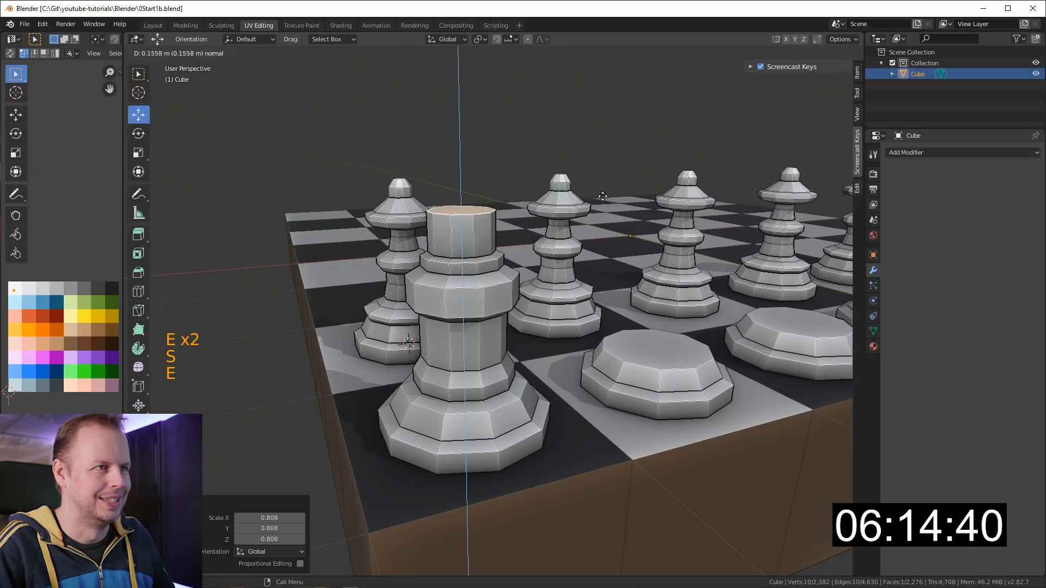
left_click(601, 194)
Extrude the neck's top about 0.033 m, flare it outward, and extrude it upward as the turret head
key("e")
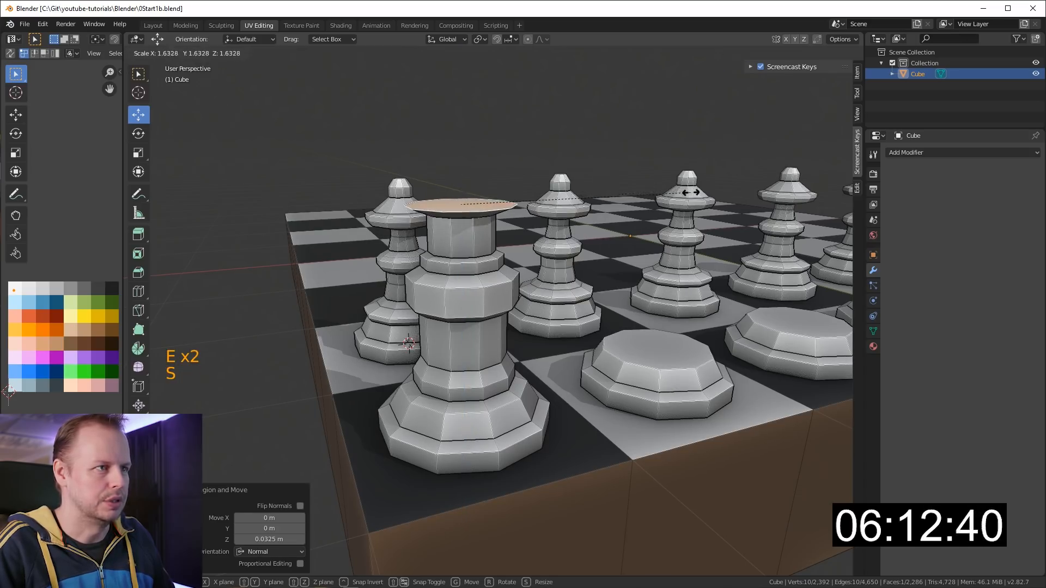
left_click(679, 190)
key("e")
left_click(691, 148)
Inset the turret's top face by about 0.048 m and extrude it about 0.06 m downward to hollow the head
middle_click_drag(597, 183, 631, 242)
key("i")
left_click(640, 241)
key("e")
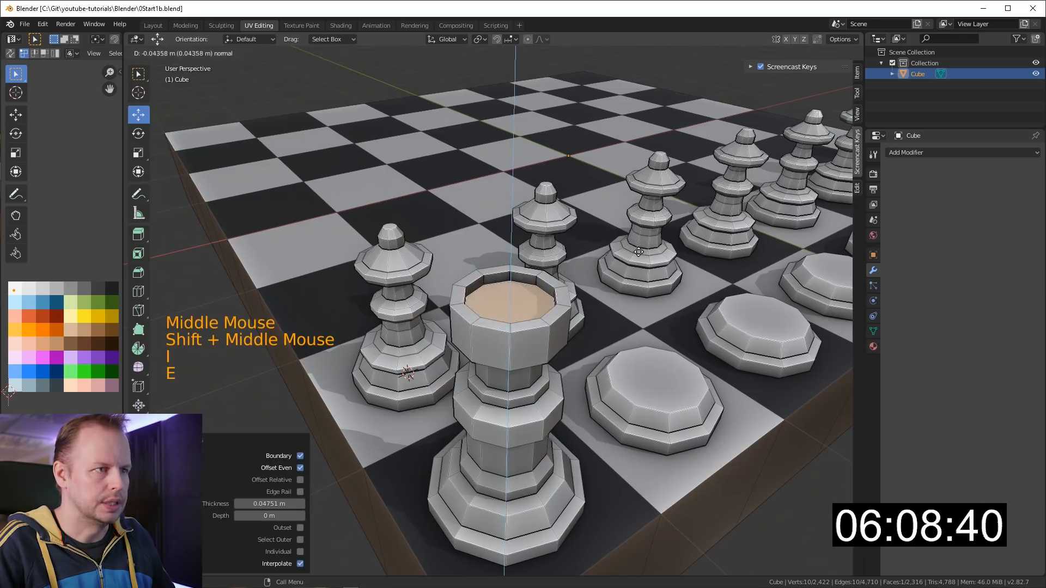
left_click(590, 282)
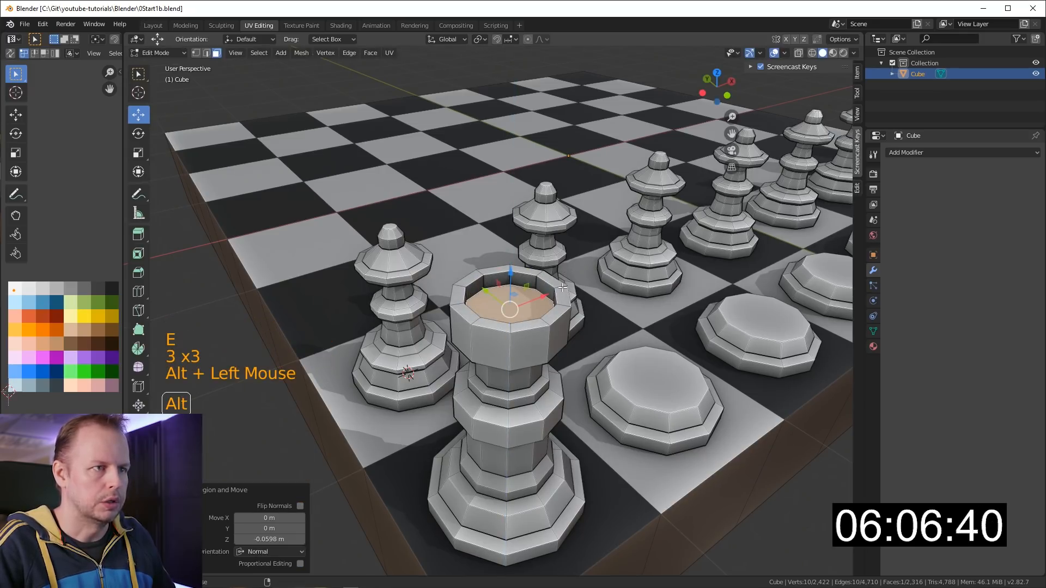
Select the turret's rim faces, apply Checker Deselect, and extrude the alternating faces upward as battlements
left_click(563, 286, "alt")
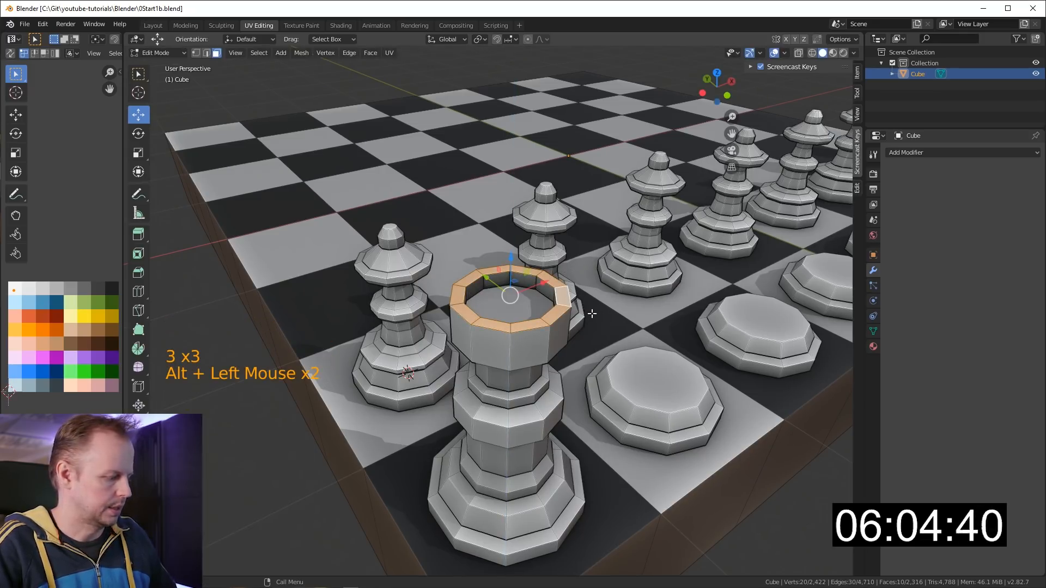
key("F3")
key("Return")
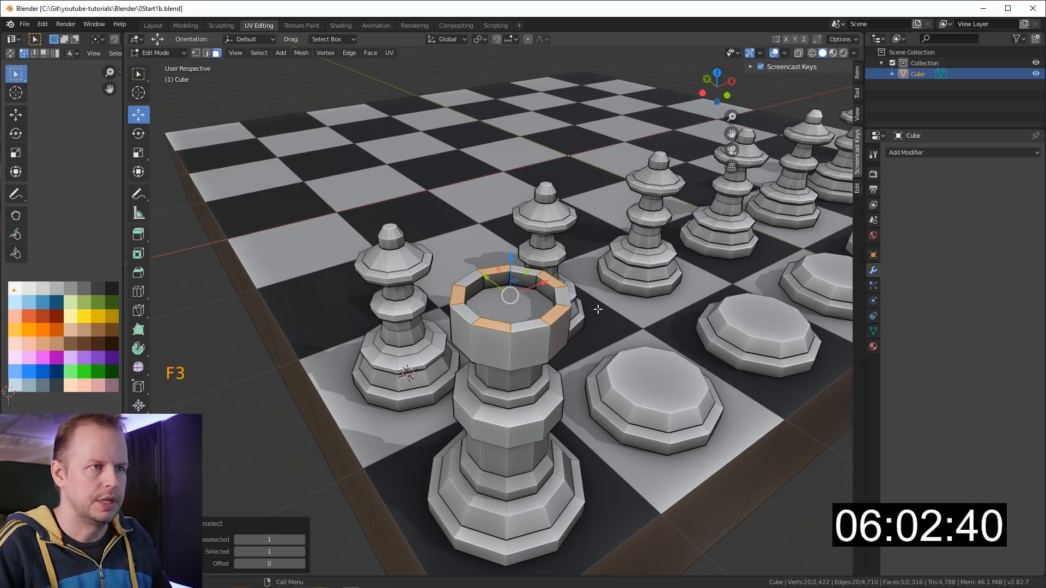
key("e")
left_click(602, 297)
Select the entire rook, compare it with the pawns in orthographic views, and hide it
middle_click_drag(686, 383, 596, 416, "shift")
left_click(589, 387)
left_click(379, 427)
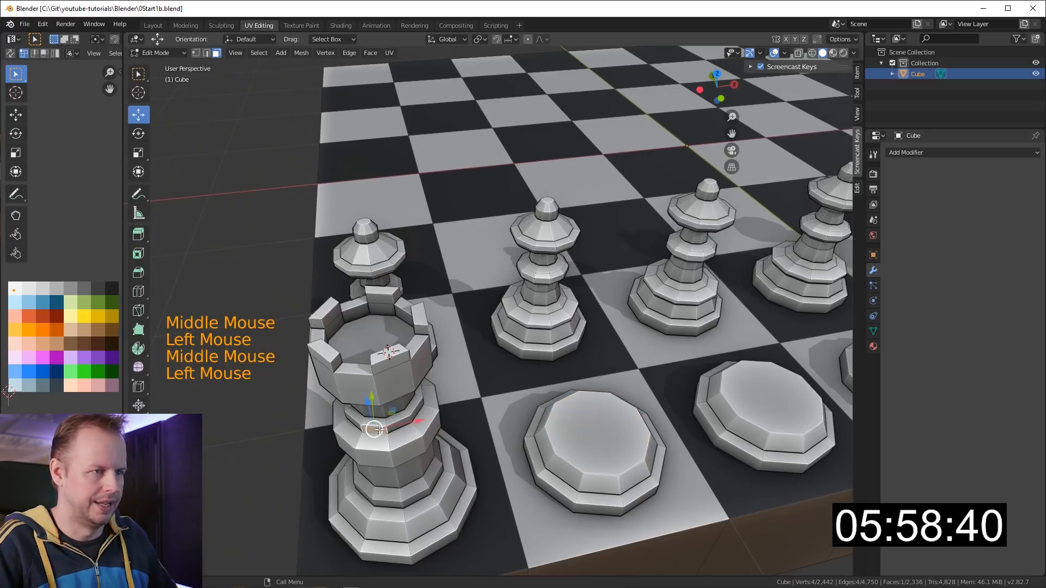
key("l")
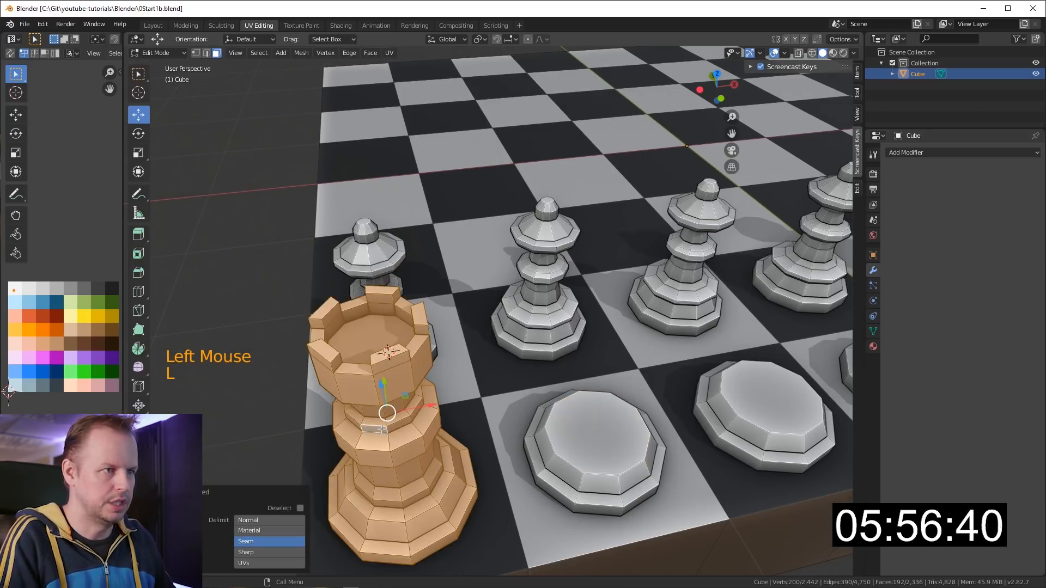
key("KP_7")
key("KP_1")
key("KP_3")
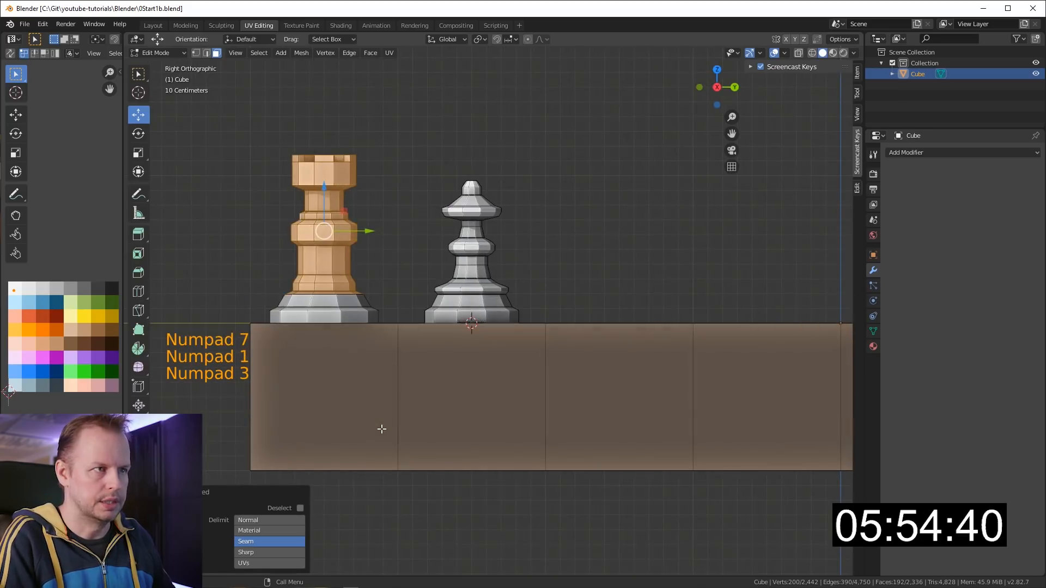
key("KP_1")
key("ctrl+KP_1")
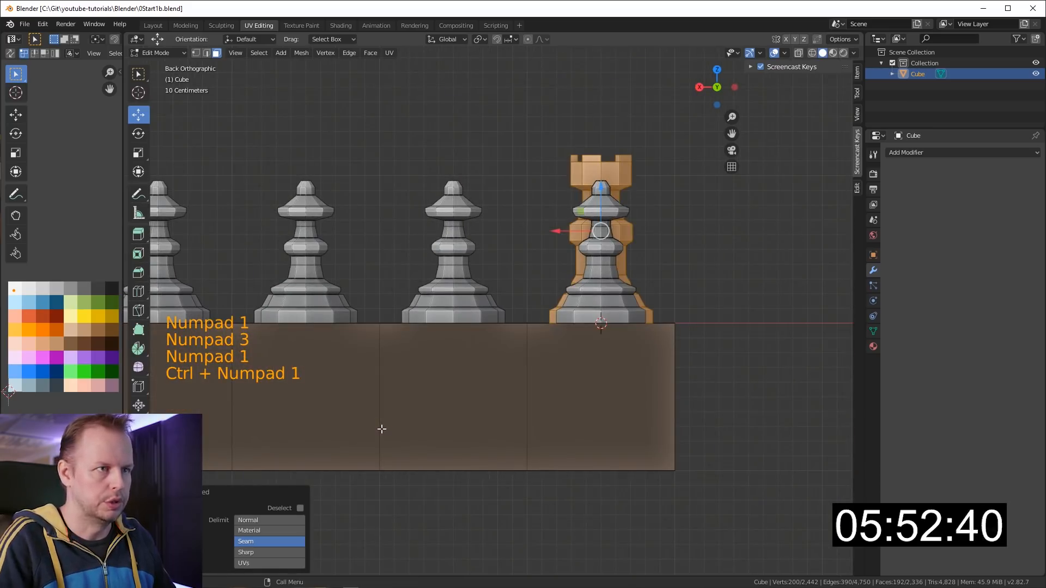
key("KP_3")
middle_click_drag(325, 248, 517, 441, "shift")
key("h")
Inset the top face of the base beside the corner square by about 0.07 m and raise it about 0.037 m
left_click(522, 451)
key("i")
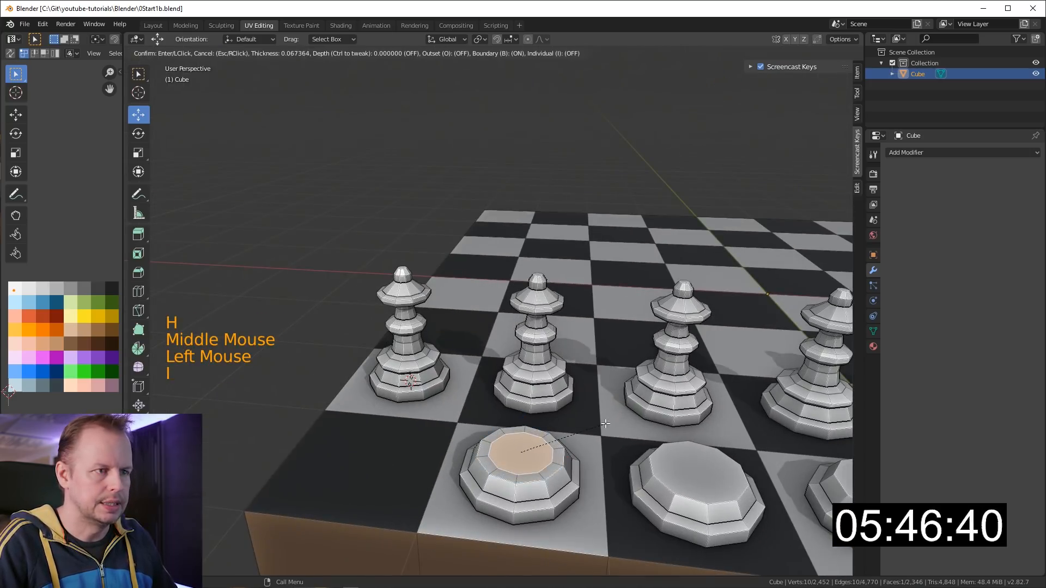
key("e")
key("ctrl+z")
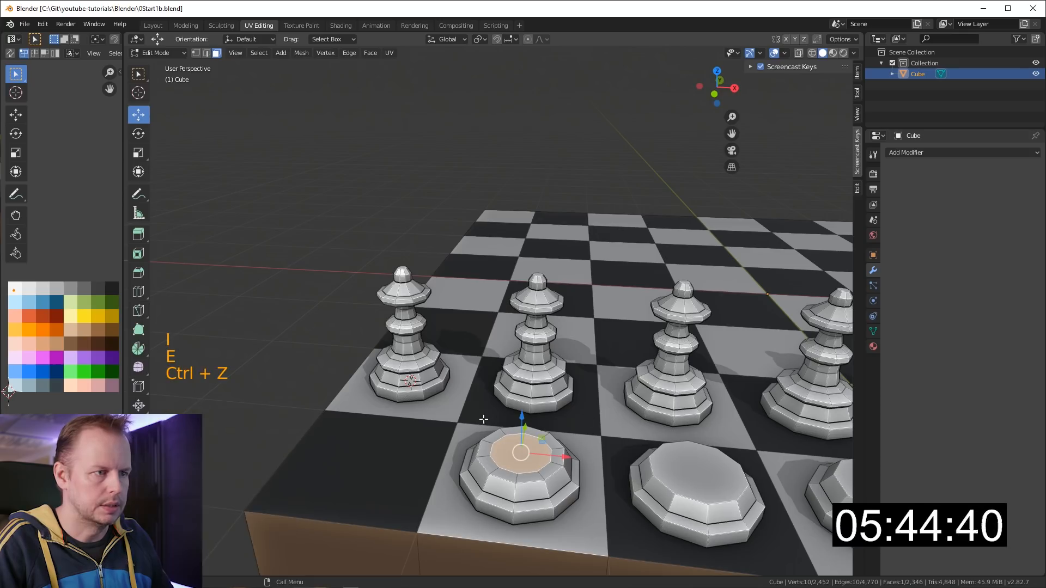
left_click_drag(522, 419, 521, 412)
Extrude the raised face on the base upward as a short cylinder, and extrude again with a scaled-down top for a tapered shoulder
middle_click_drag(522, 412, 610, 420)
scroll(640, 385, "up", 1, "shift")
scroll(610, 420, "up", 2)
key("e")
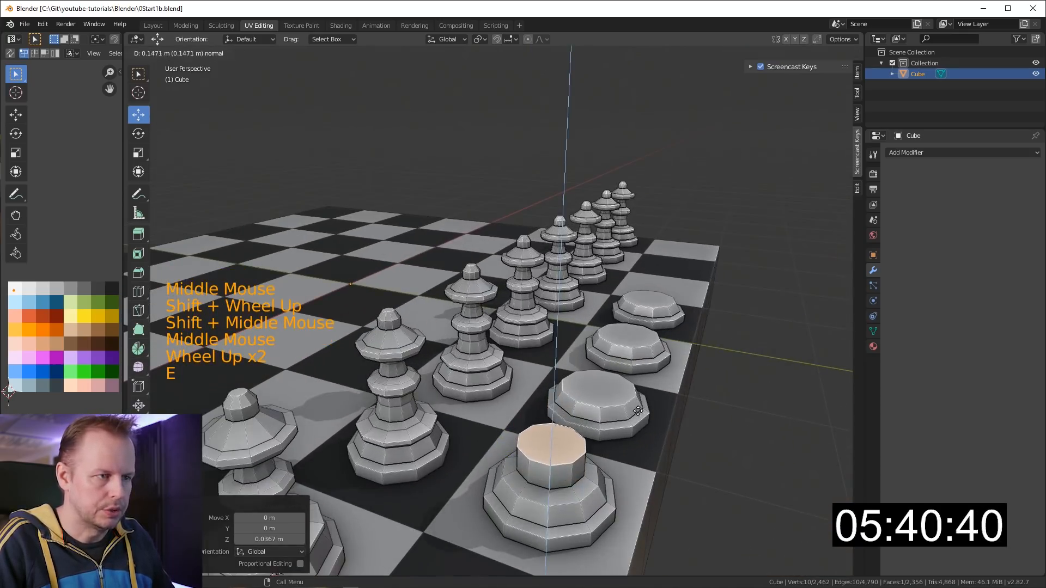
left_click(641, 418)
key("e")
left_click(616, 414)
key("s")
left_click(615, 410)
Extrude a short neck from the shoulder, and extrude about 0.02 m more with the face scaled to about 1.6 to flare the collar
key("e")
left_click(618, 403)
key("e")
left_click(618, 400)
key("s")
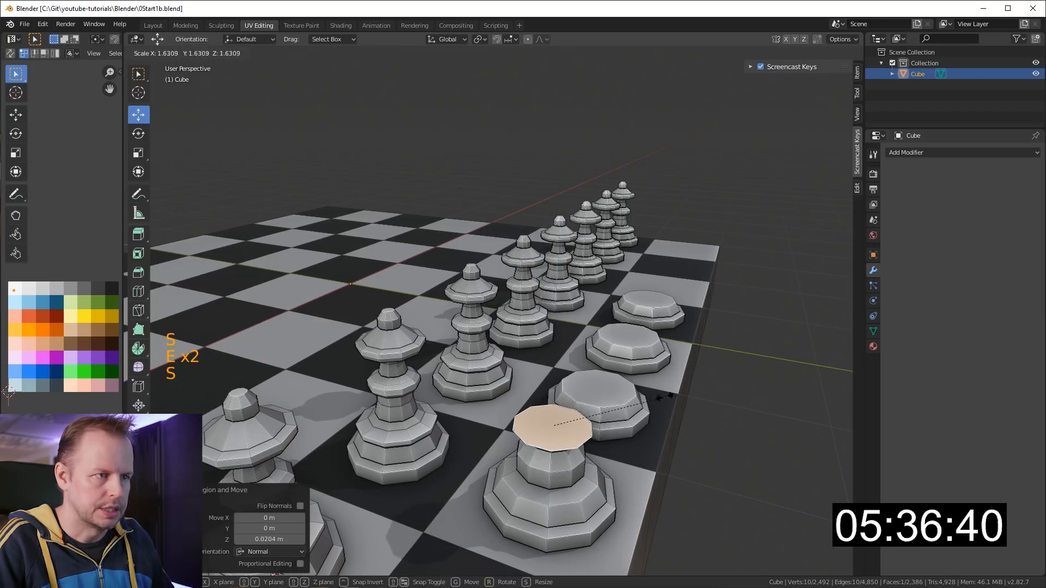
left_click(657, 387)
Extrude the collar's wall upward, and extrude a bevelled top with its face scaled to 0.674
key("e")
left_click(659, 387)
key("e")
left_click(636, 375)
key("s")
left_click(622, 376)
In the right orthographic view, extrude the collar's top face upward and tilt it by about -11.9°
scroll(621, 376, "up", 1)
middle_click_drag(621, 376, 614, 369)
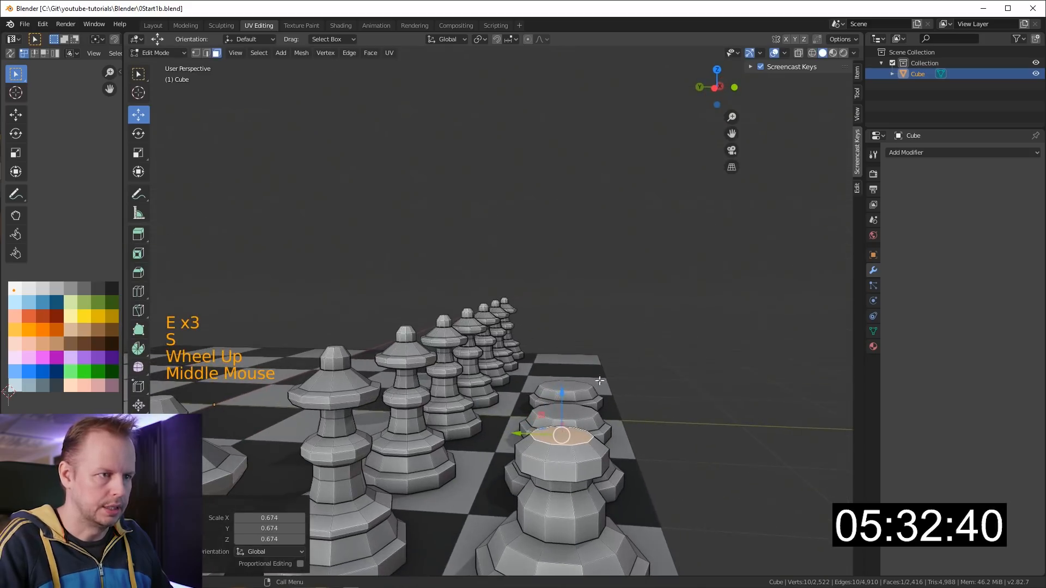
key("KP_1")
key("KP_3")
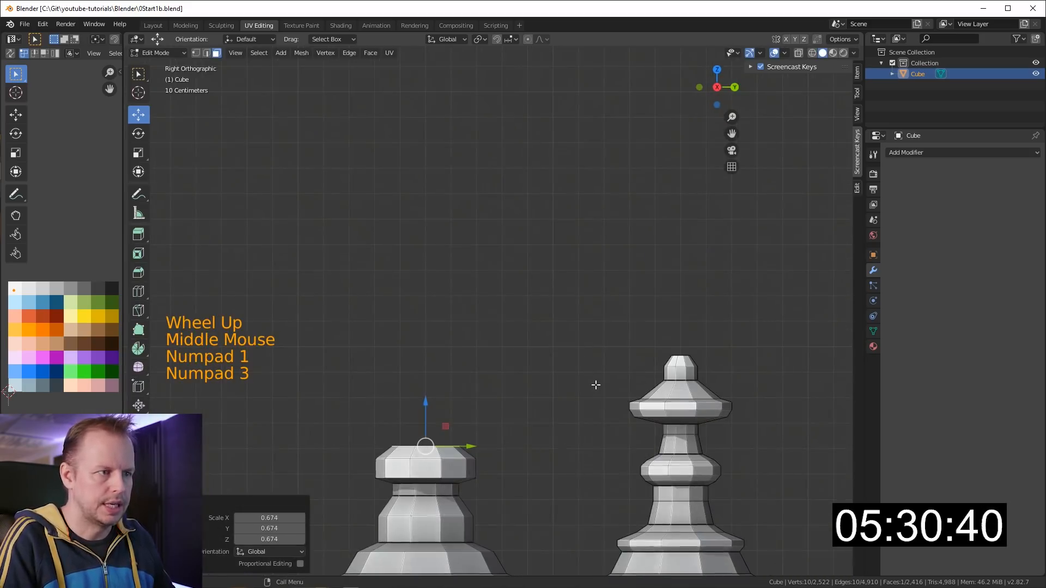
scroll(524, 353, "down", 4)
middle_click_drag(523, 353, 522, 393, "shift")
key("e")
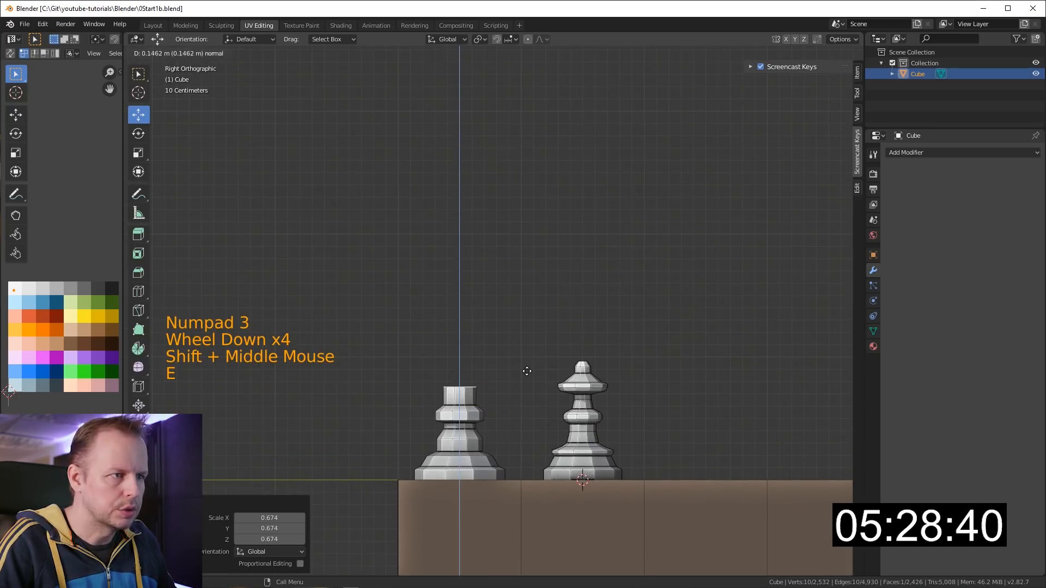
left_click(529, 375)
key("r")
left_click(524, 363)
Narrow the tilted top face to 0.425 along the X axis
key("s")
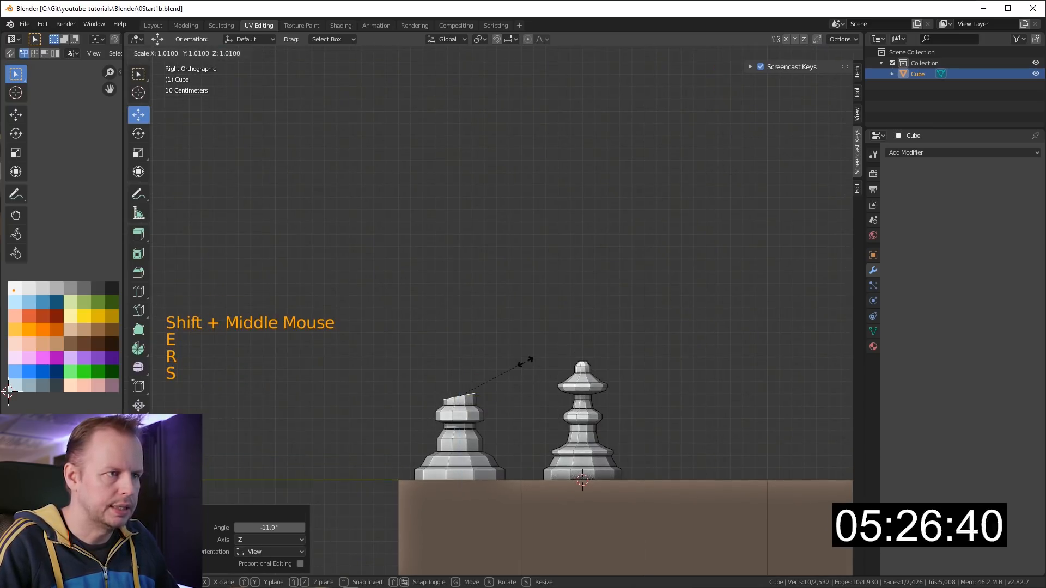
middle_click_drag(525, 363, 501, 381)
key("s")
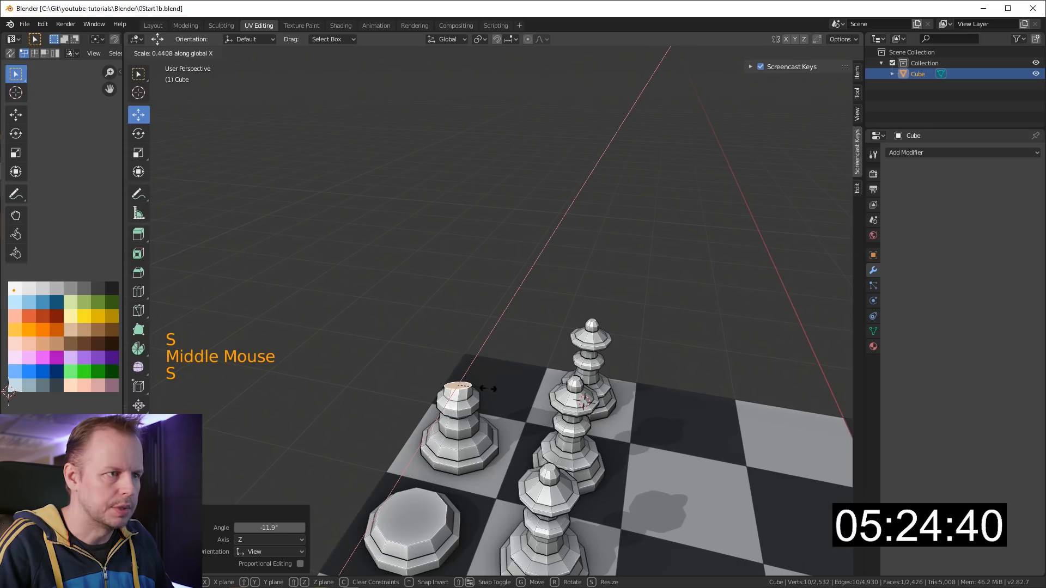
left_click(495, 387)
Extrude the tilted face about 0.083 m, enlarge it to about 1.2, rotate it -20.6° and shift it about 0.06 m toward -Y
key("KP_1")
key("KP_3")
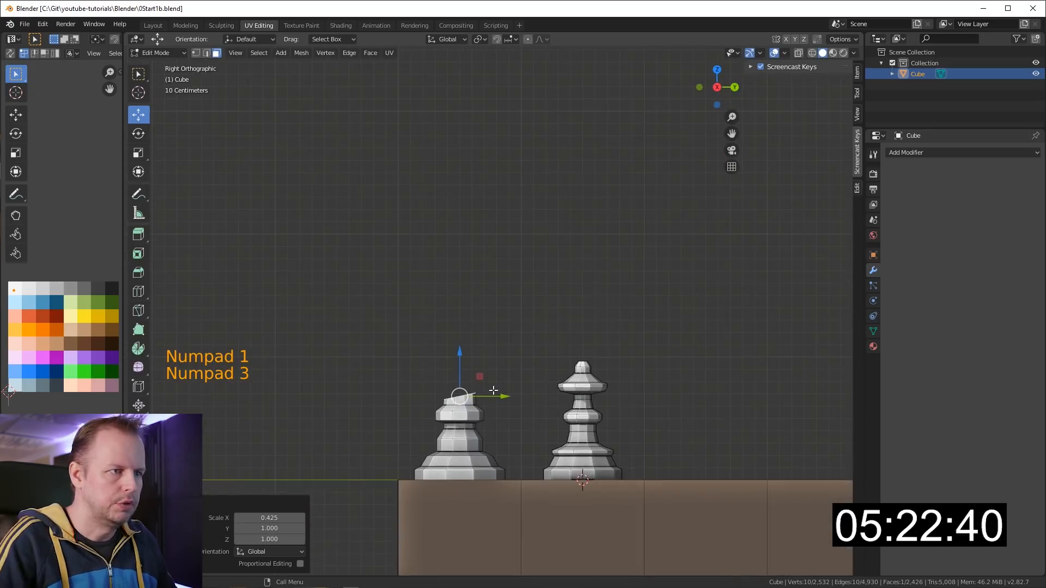
key("e")
key("s")
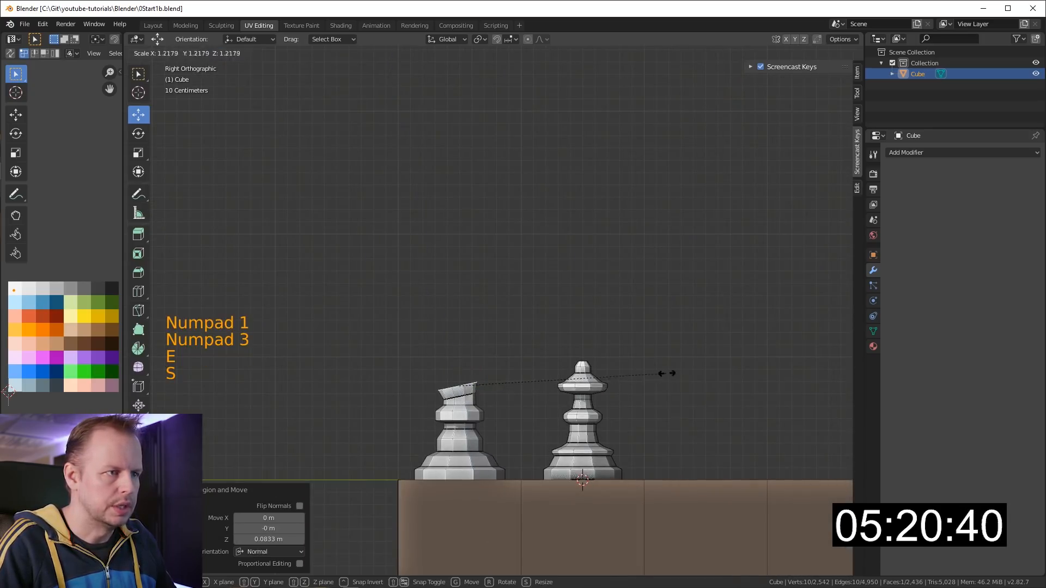
key("r")
left_click(625, 310)
key("g")
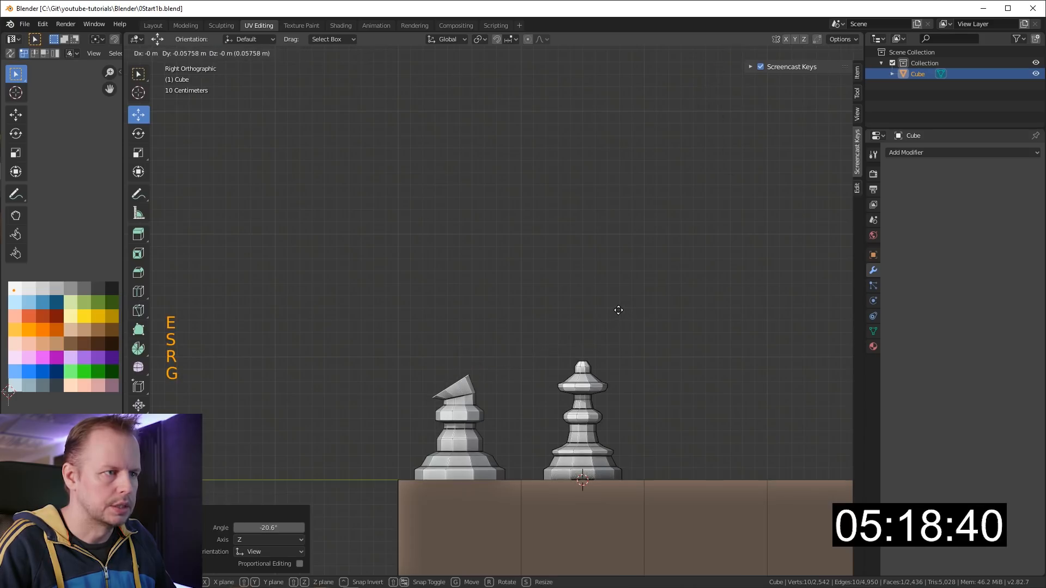
left_click(616, 310)
Extrude the piece's end face for the chest segment and rotate it 11.6°
key("e")
key("r")
left_click(623, 323)
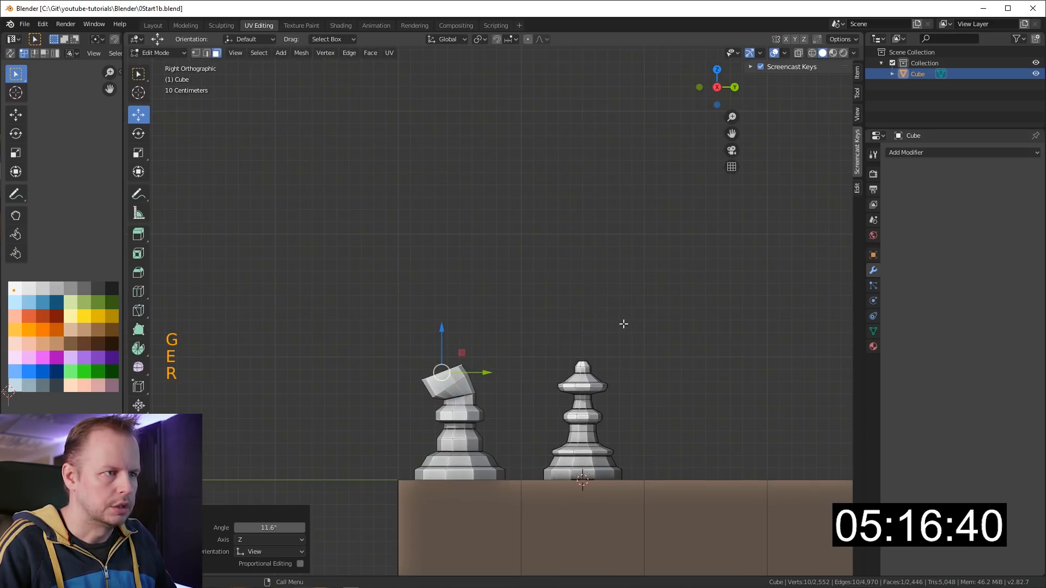
Extrude another neck segment above the chest, rotate its end face 29.3° and reposition it
key("e")
left_click(610, 316)
key("r")
left_click(607, 416)
key("g")
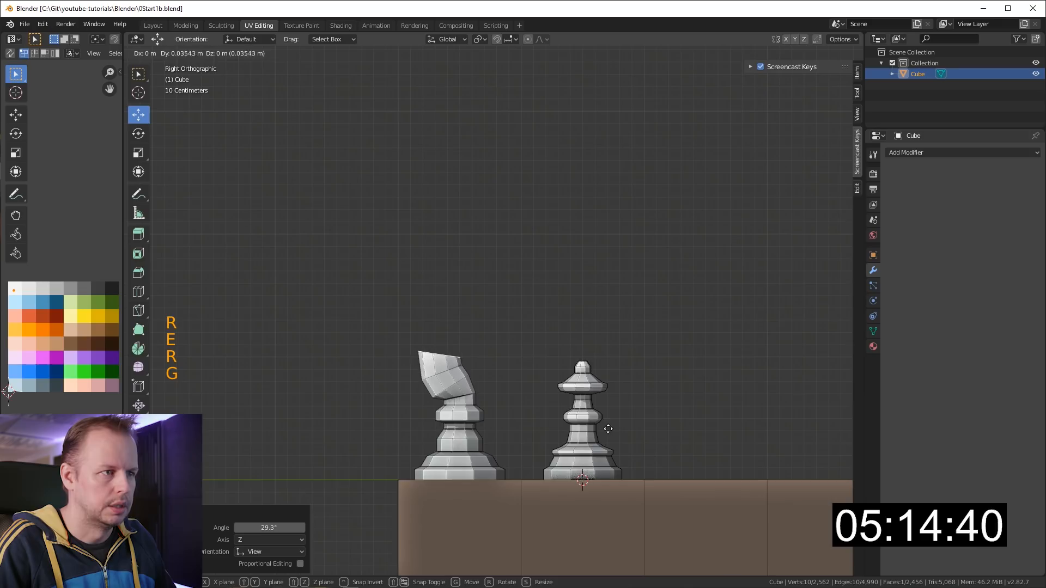
left_click(607, 415)
Extrude the upper neck about 0.219 m, scale its end face to 0.809, and rotate and move it to bend the neck forward
key("e")
left_click(603, 367)
key("r")
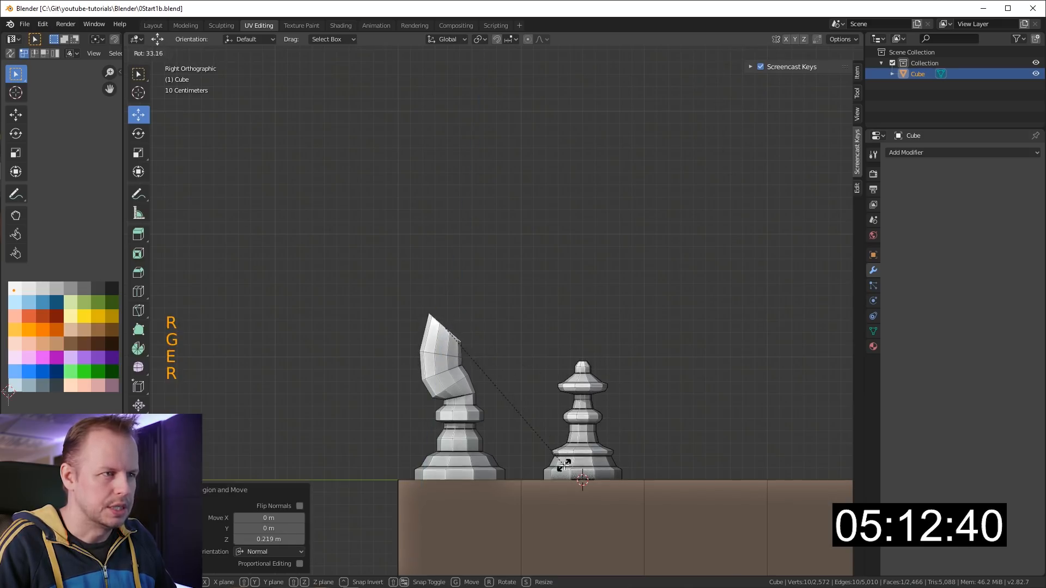
left_click(578, 425)
key("g")
left_click(573, 471)
key("s")
left_click(598, 369)
key("r")
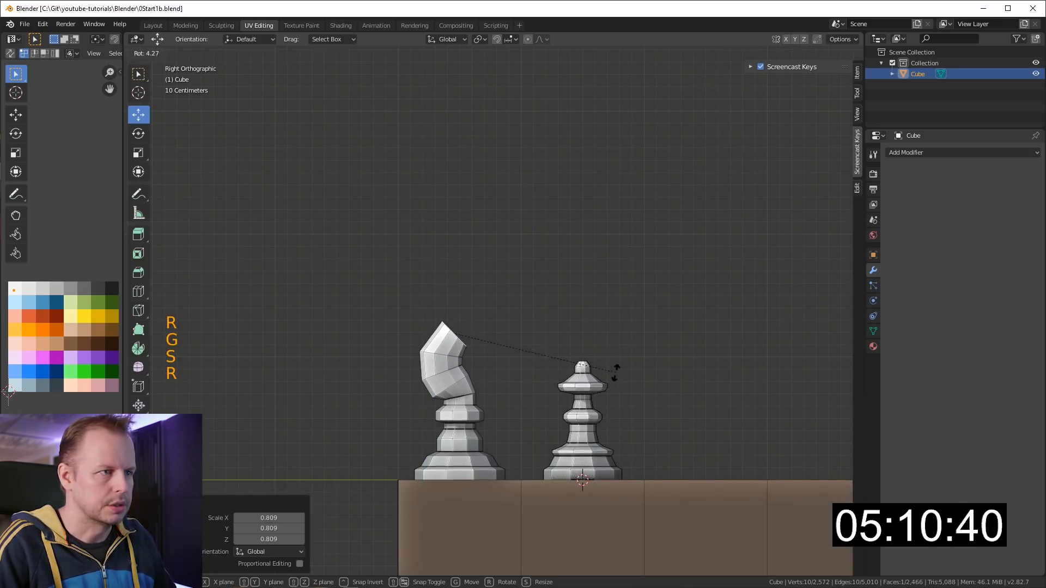
left_click(606, 398)
Extrude the top of the head about 0.146 m and adjust its end face, including a 24° rotation and a scale to about 1.17
key("e")
left_click(623, 390)
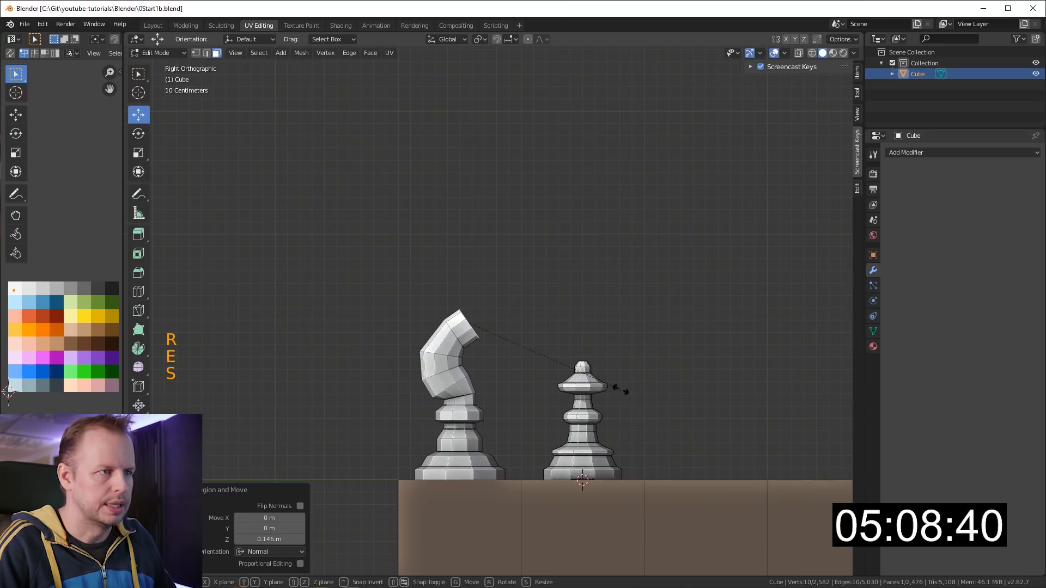
key("s")
left_click(604, 385)
key("r")
left_click(540, 443)
key("g")
left_click(554, 449)
key("r")
left_click(602, 357)
key("s")
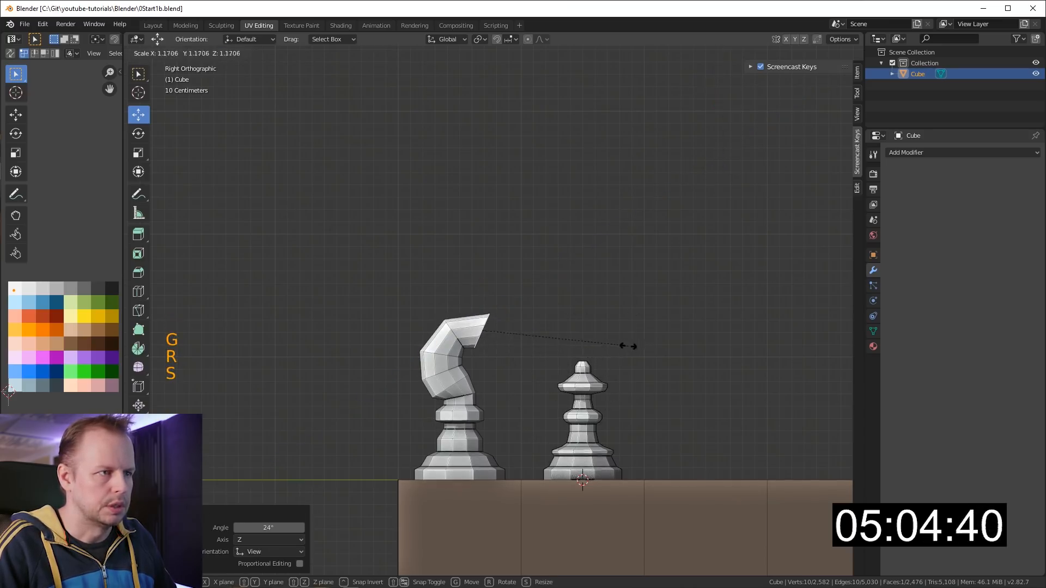
left_click(629, 346)
Extrude the head downward, scale its end face to 0.868, rotate it 13.4°, and shrink and reposition it toward the muzzle
key("e")
left_click(635, 356)
key("s")
left_click(616, 360)
key("g")
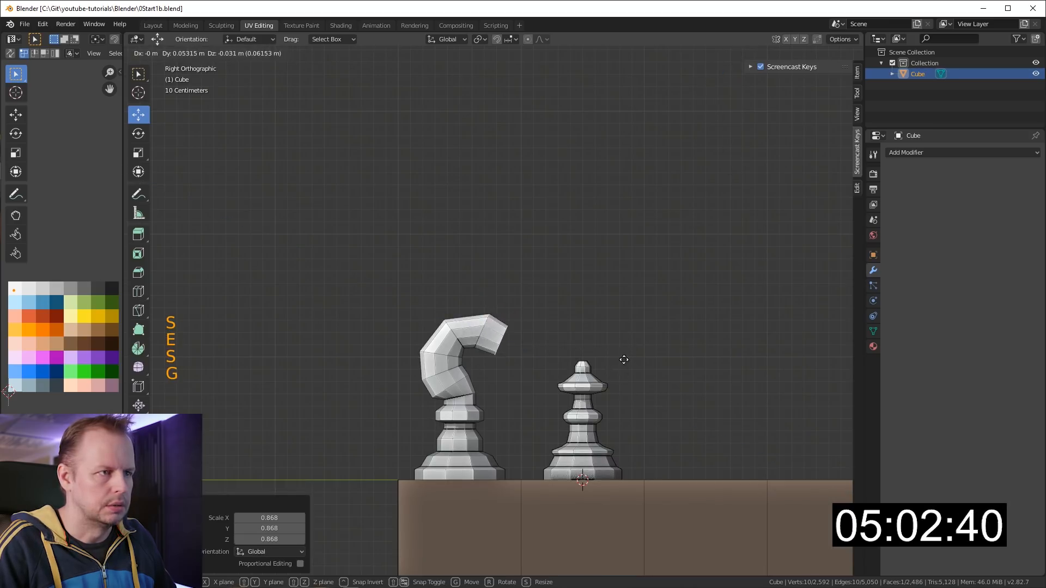
left_click(624, 371)
key("r")
left_click(643, 387)
key("s")
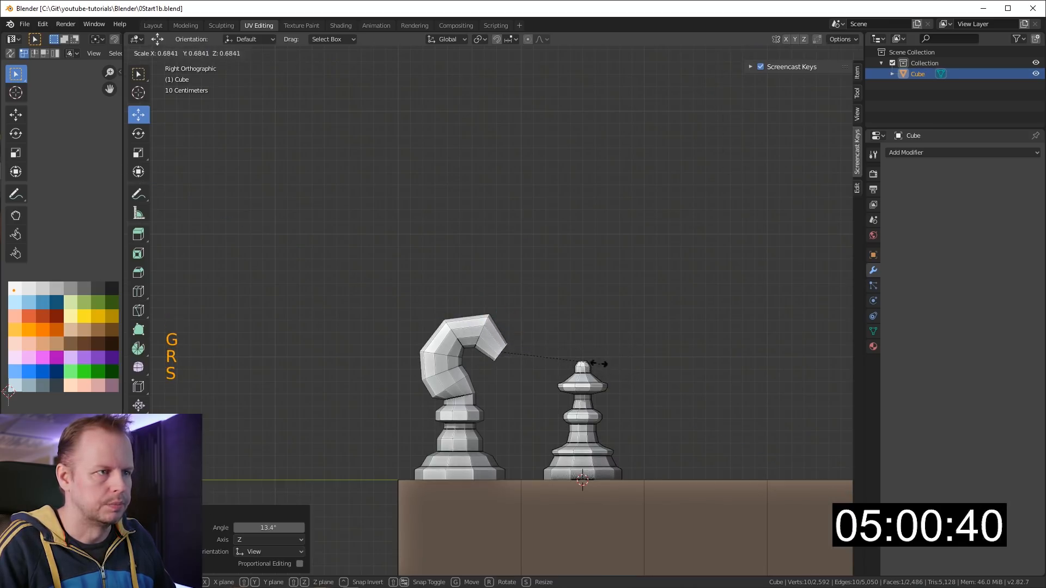
left_click(598, 364)
key("g")
left_click(588, 356)
key("s")
left_click(612, 356)
Extrude the muzzle tip from the head's end face, shrink it and move it into place
key("e")
left_click(612, 362)
key("s")
left_click(569, 363)
key("g")
left_click(565, 373)
Grow the selection from the muzzle tip over the entire head and neck and scale it to 1.242 along X
middle_click_drag(494, 375, 636, 346)
scroll(540, 374, "up", 2)
scroll(635, 346, "up", 1)
key("ctrl+KP_Add")
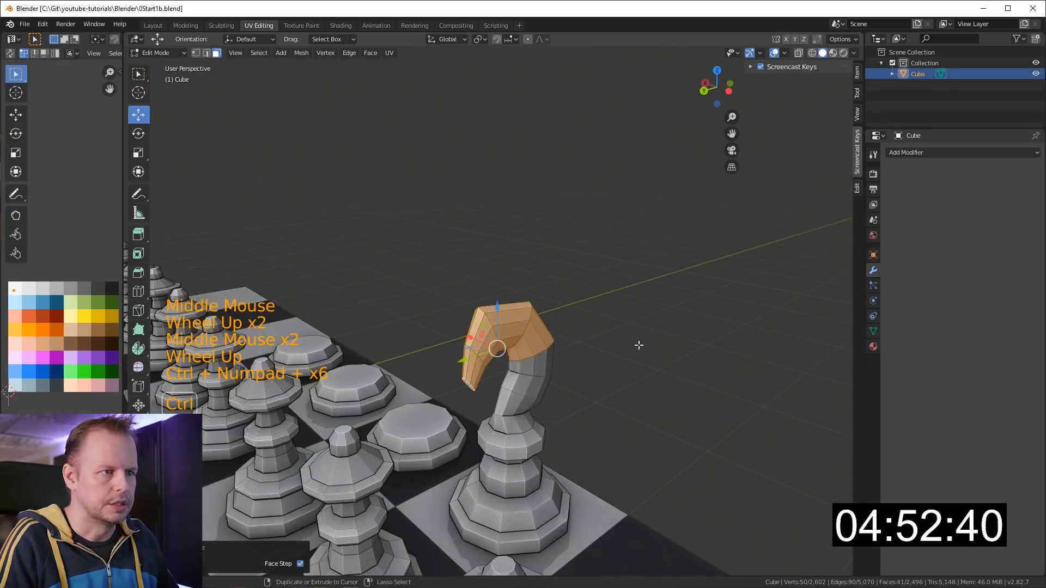
key("ctrl+KP_Add")
key("ctrl+KP_Add")
key("ctrl+KP_Add")
key("ctrl+KP_Add")
key("ctrl+KP_Add")
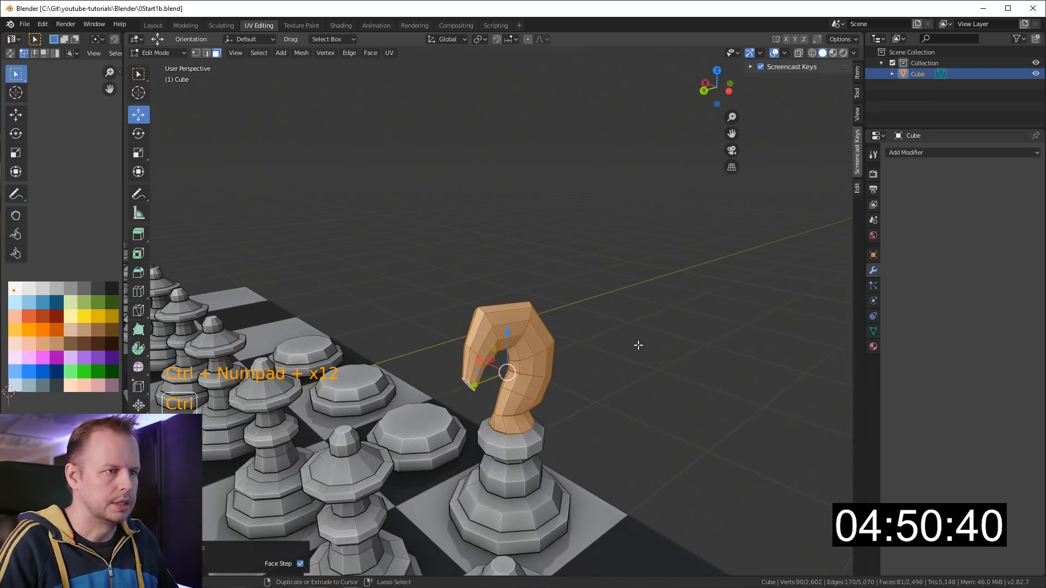
key("s")
key("x")
left_click(672, 353)
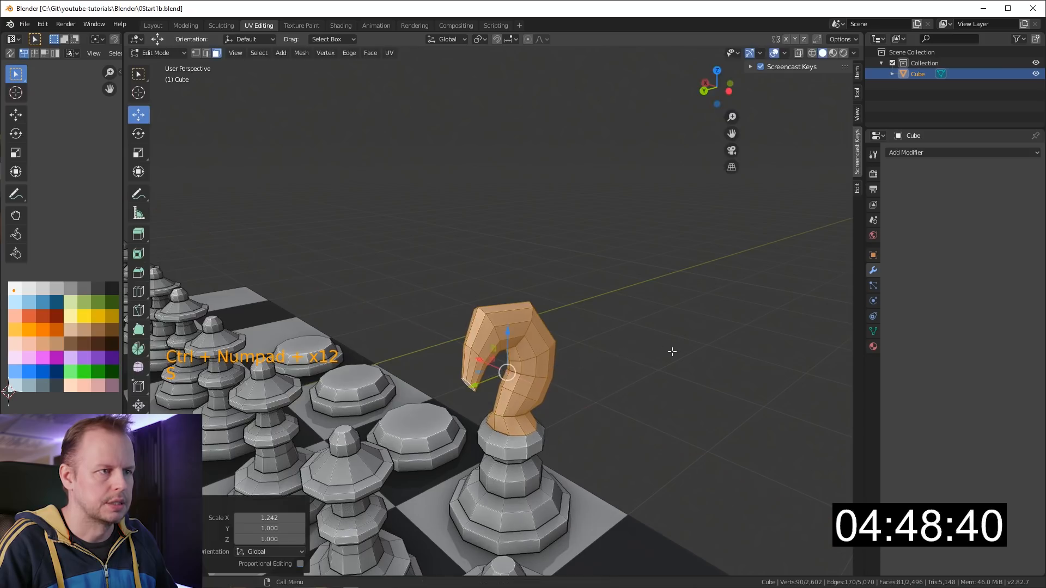
middle_click_drag(672, 352, 696, 378)
scroll(670, 360, "up", 2)
middle_click_drag(640, 341, 585, 294)
key("3")
left_click(483, 361)
left_click(503, 340, "shift")
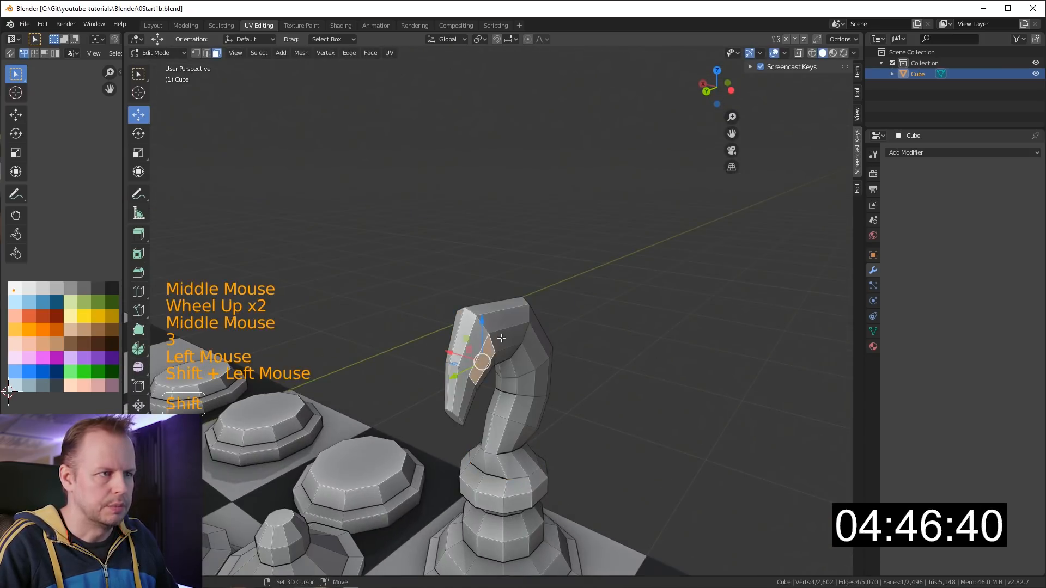
middle_click_drag(472, 390, 477, 386)
left_click(472, 419, "shift")
left_click(480, 384, "shift")
middle_click_drag(538, 364, 529, 369)
key("a")
key("a")
key("a")
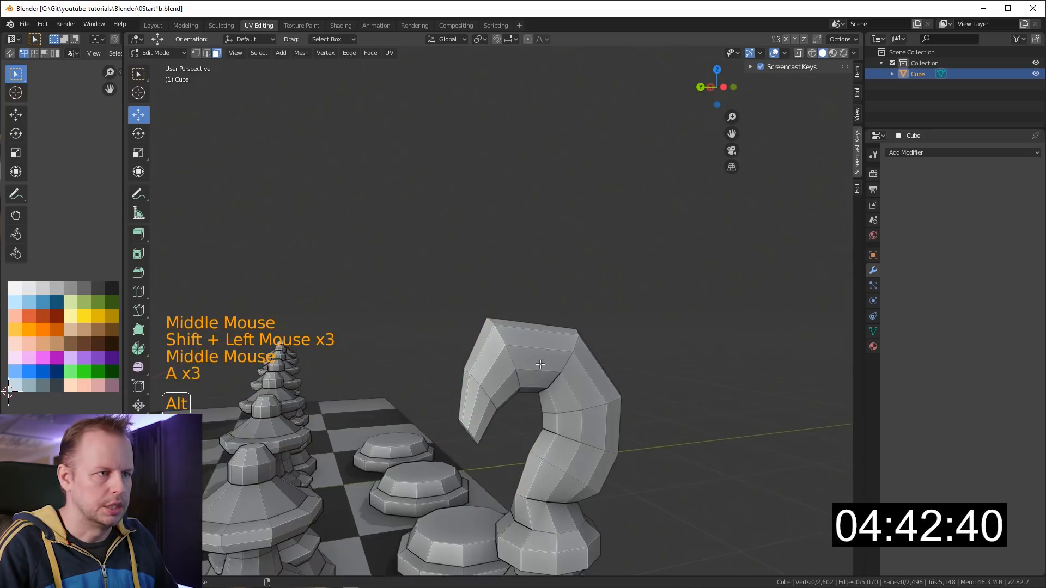
Select the face loops on the head and muzzle segments and scale them along the X axis
left_click(534, 371, "alt")
left_click(502, 386, "alt+shift")
left_click(478, 420, "alt+shift")
middle_click_drag(478, 420, 545, 414)
key("s")
key("x")
left_click(623, 413)
middle_click_drag(624, 414, 539, 354)
key("3")
left_click(533, 435)
middle_click_drag(539, 434, 554, 385)
left_click(439, 350, "shift")
middle_click_drag(439, 351, 440, 361)
left_click(440, 361)
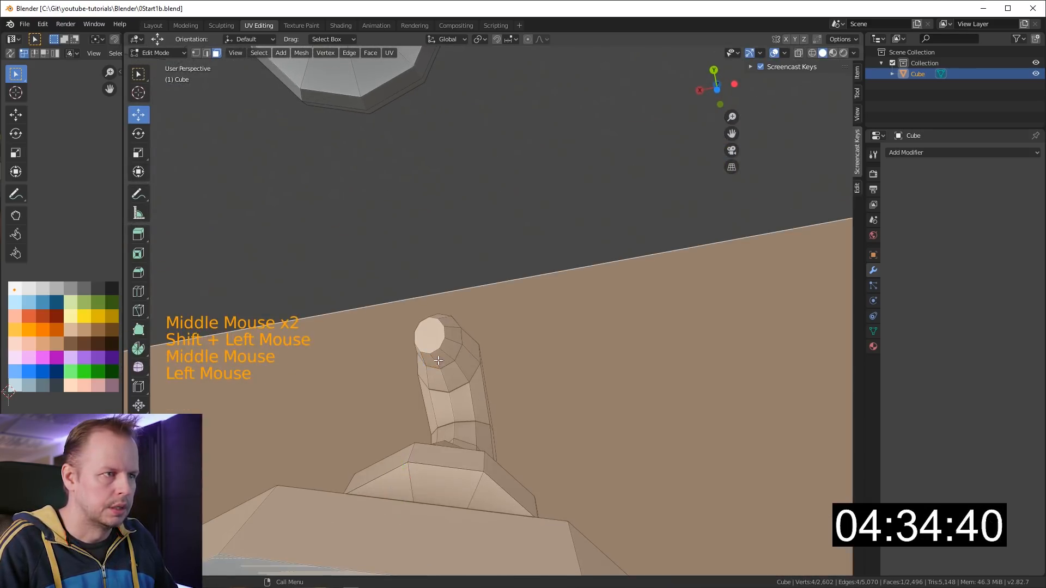
middle_click_drag(518, 329, 503, 348)
middle_click_drag(454, 400, 742, 471)
left_click(438, 389)
Select the faces along the top of the head and back of the neck, extrude them as a raised mane and nudge it upward
left_click(428, 355)
left_click(545, 370, "shift")
left_click(557, 452, "shift")
left_click(481, 321, "shift")
middle_click_drag(480, 320, 589, 322)
left_click(445, 334, "shift")
middle_click_drag(444, 334, 560, 349)
scroll(560, 346, "down", 2)
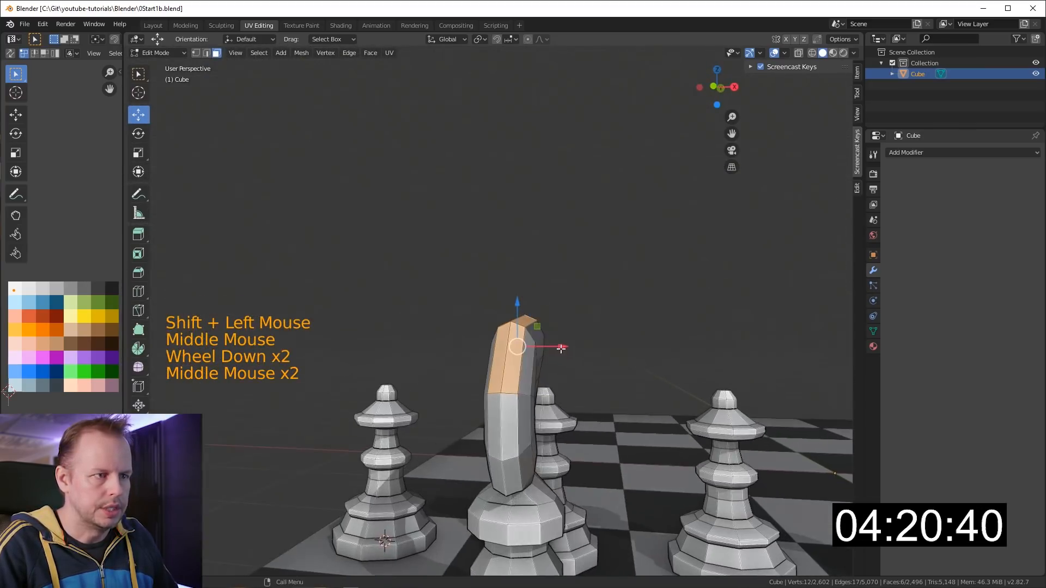
left_click(507, 430, "shift")
middle_click_drag(510, 391, 558, 308)
left_click(610, 381, "shift")
key("alt+e")
left_click(633, 401)
left_click(636, 406)
left_click_drag(559, 308, 558, 300)
Select the adjoining faces on the knight's muzzle and lower them about 0.028 m along Z
middle_click_drag(558, 300, 526, 457)
scroll(551, 393, "up", 3)
left_click(567, 455)
left_click(562, 447, "shift")
left_click(592, 407, "shift")
left_click_drag(493, 398, 493, 402)
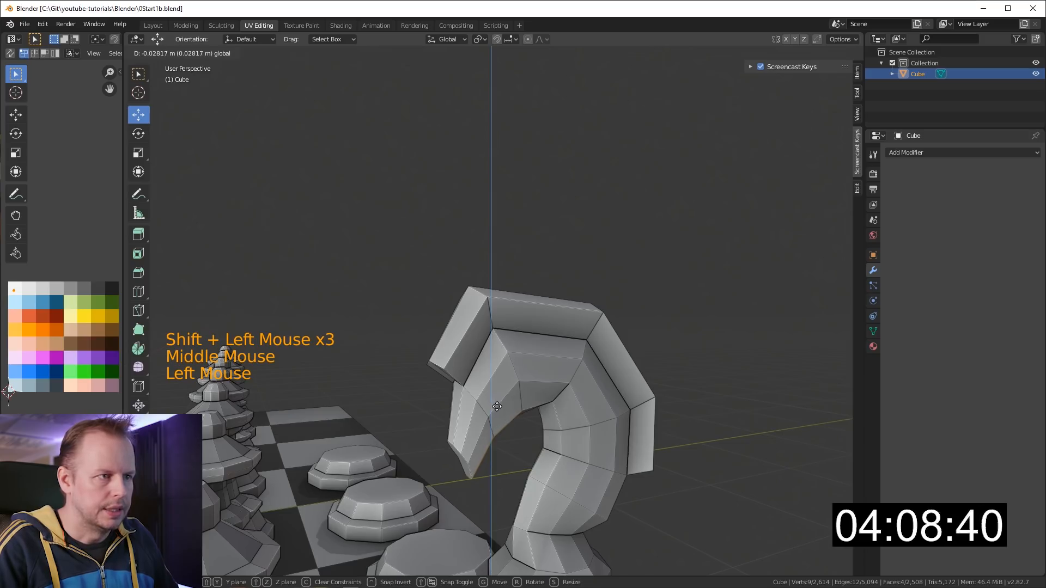
left_click_drag(497, 407, 497, 407)
Select one face on each side of the knight's head, inset both about 0.019 m and extrude them inward along their normals as eyes
left_click(498, 389)
middle_click_drag(499, 390, 665, 397)
left_click(427, 408, "shift")
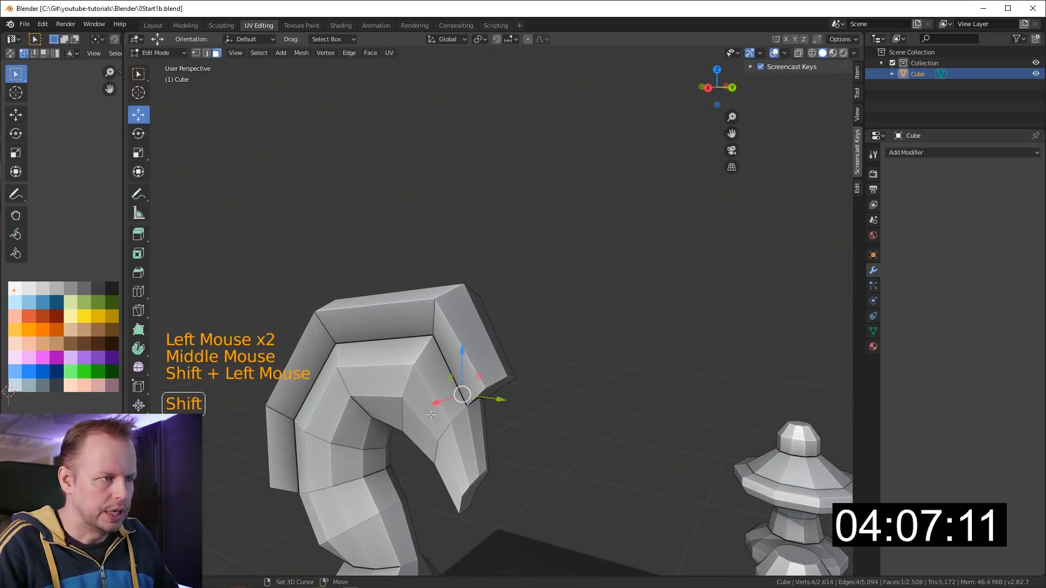
key("i")
left_click(555, 402)
key("alt+e")
left_click(557, 403)
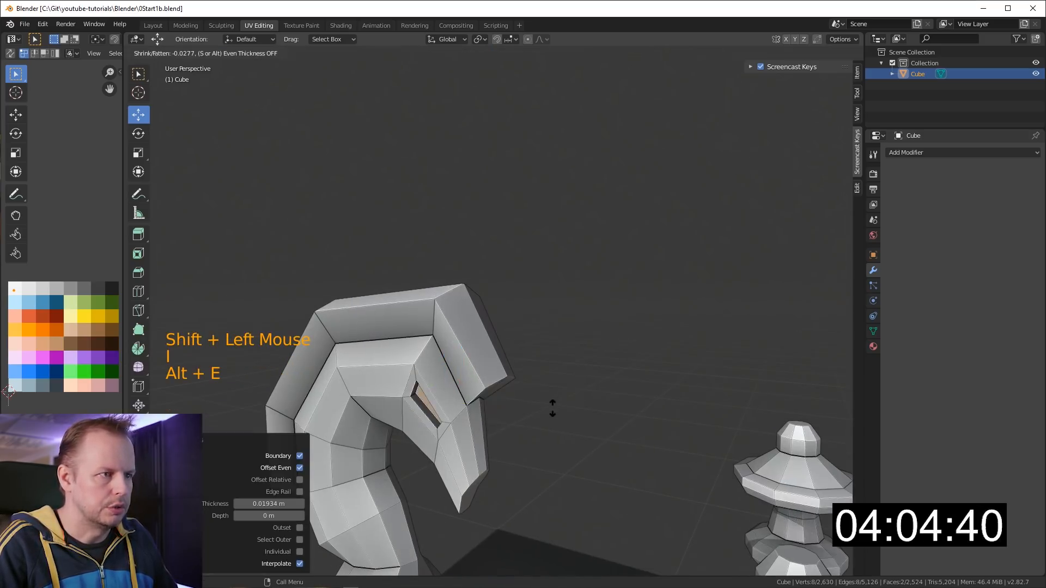
Check the board in Object Mode, return to Edit Mode and reveal the hidden rook geometry
scroll(551, 408, "down", 4)
key("Tab")
scroll(560, 393, "down", 4)
middle_click_drag(552, 407, 517, 433)
scroll(620, 404, "down", 1)
scroll(538, 402, "up", 3)
left_click(493, 452)
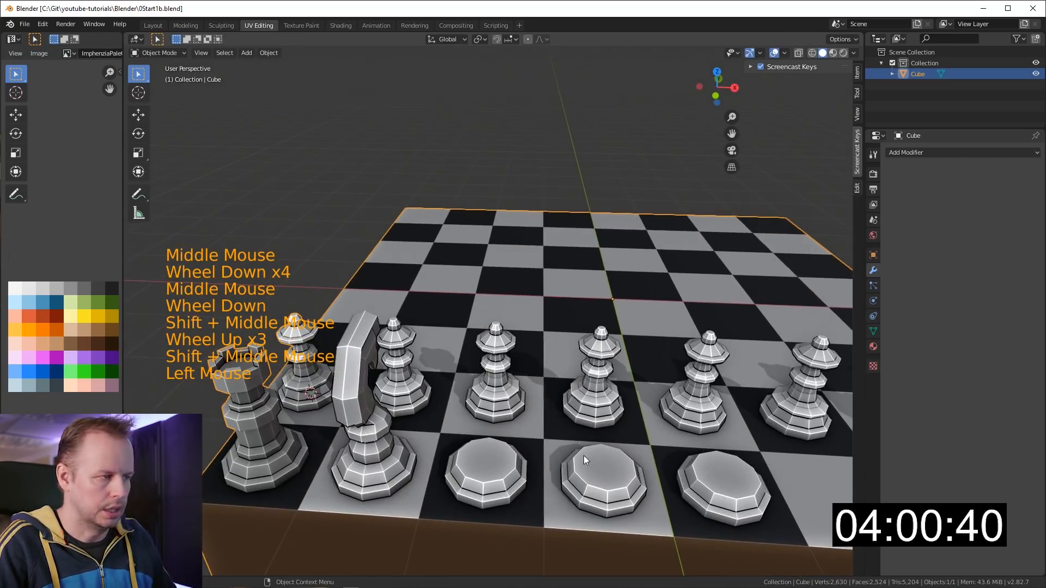
scroll(569, 450, "down", 2)
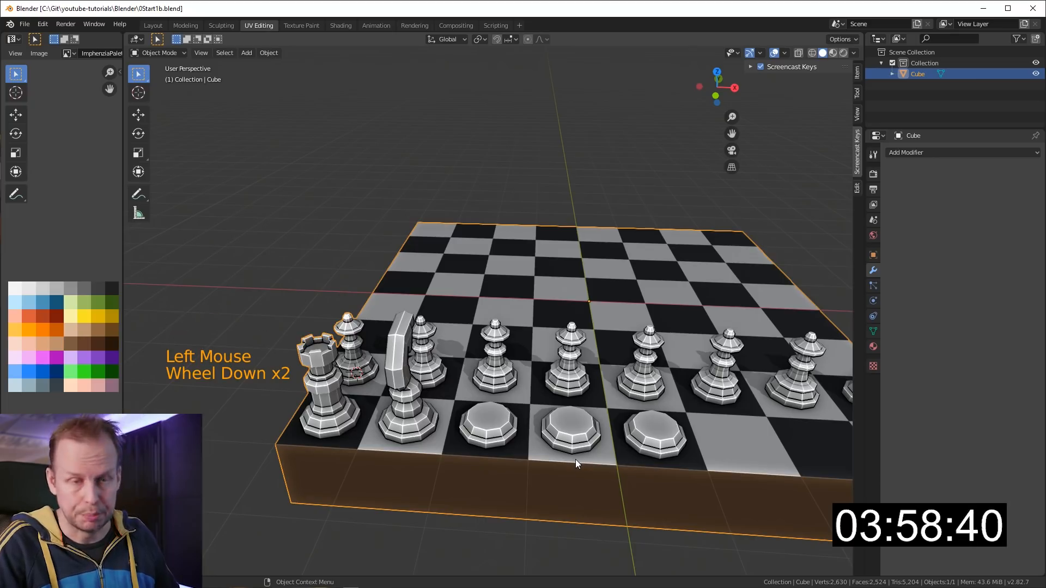
left_click(489, 415)
left_click(489, 415)
key("Tab")
left_click(490, 415)
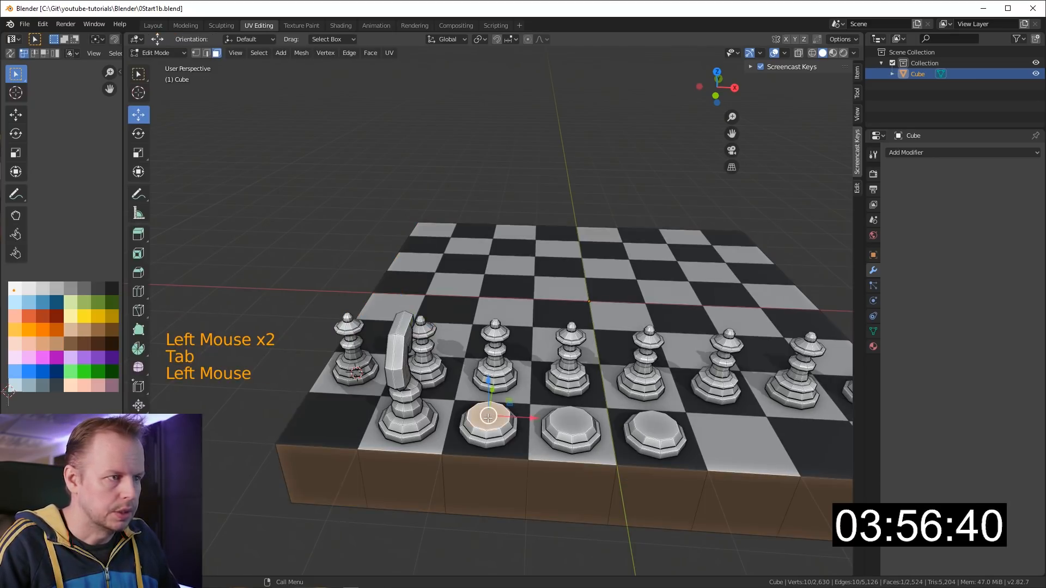
scroll(488, 417, "up", 2)
key("alt+h")
Inset the top face of the bishop's base about 0.06 m, extrude and narrow it, and extrude it another 0.145 m as a stem
left_click(510, 462)
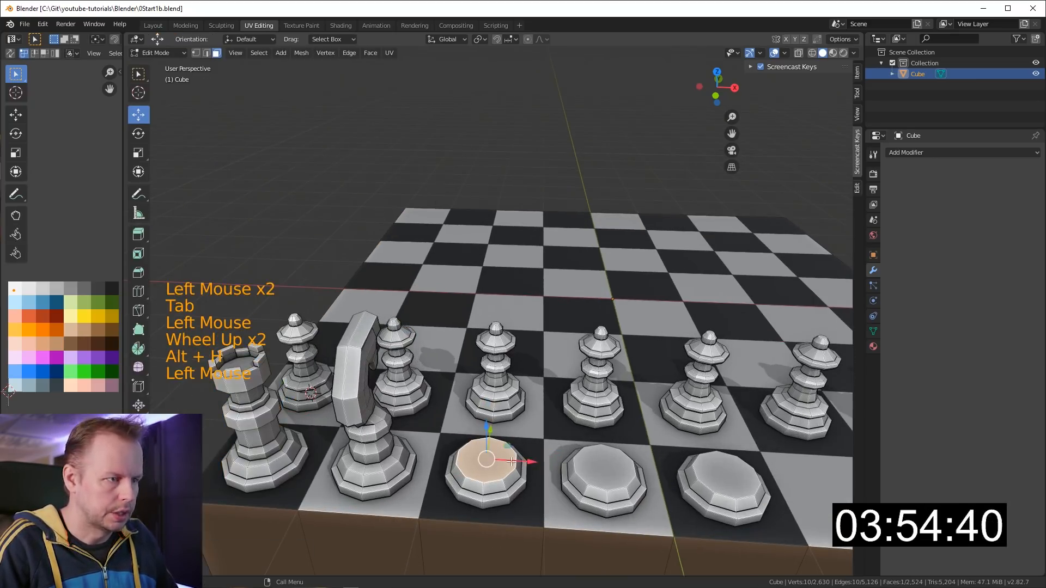
key("i")
left_click(570, 437)
key("e")
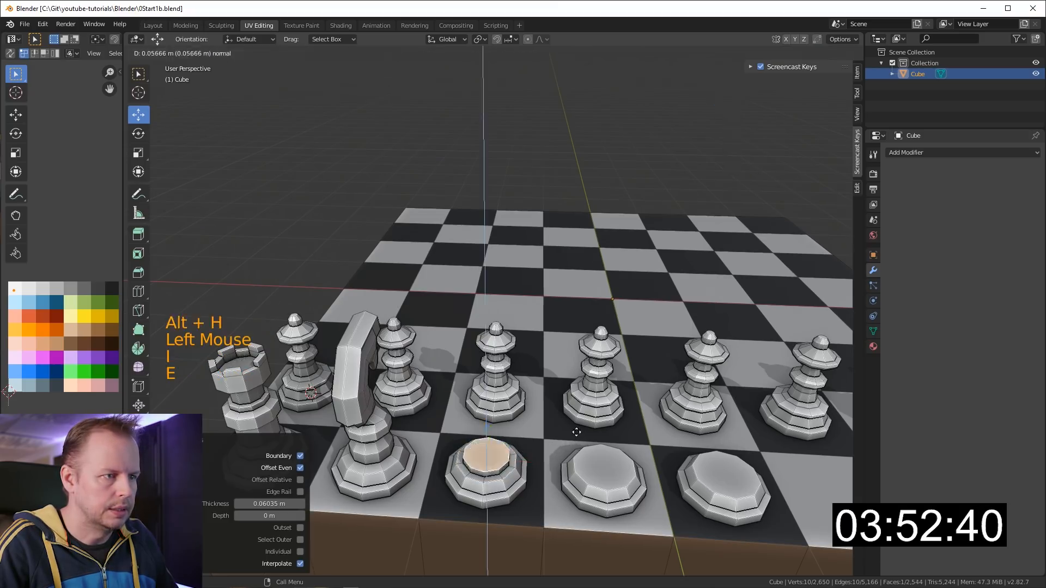
left_click(579, 423)
key("s")
left_click(548, 432)
key("e")
left_click(551, 418)
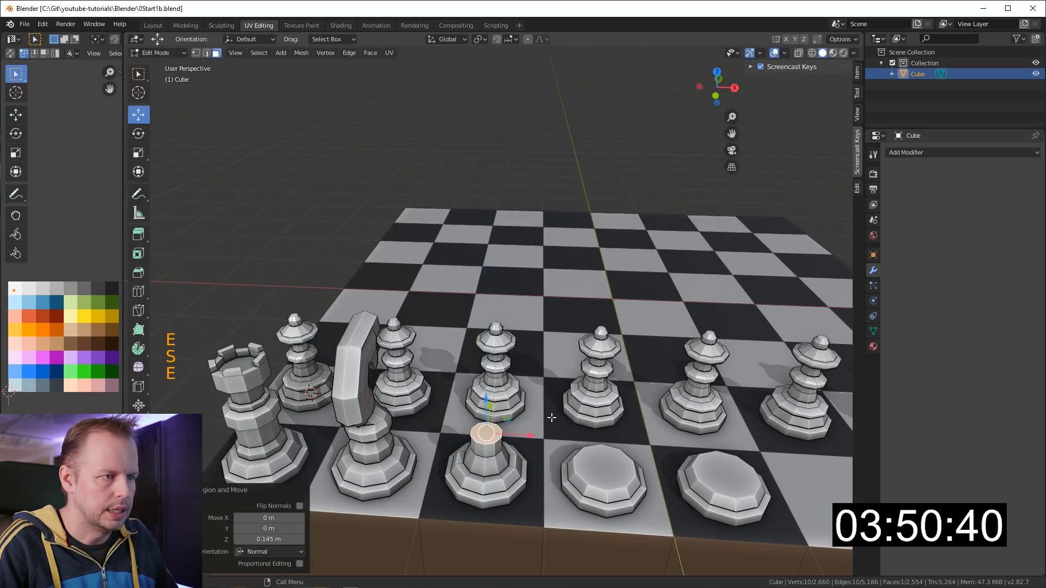
Extrude the bishop stem's top face upward and widen it into a flared collar, scaling the final face by 1.245
scroll(558, 416, "up", 3)
middle_click_drag(558, 416, 578, 349)
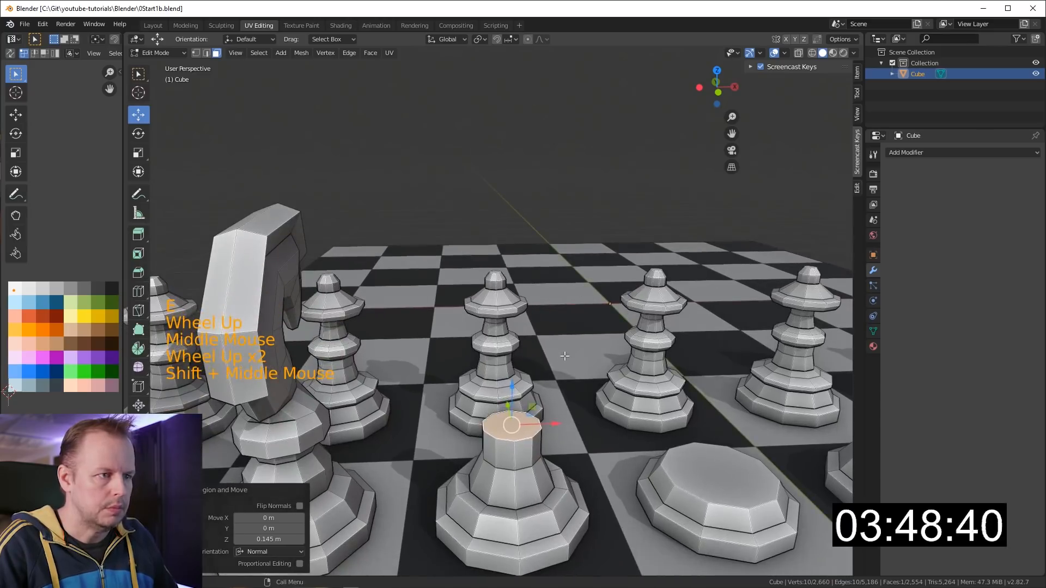
key("e")
left_click(599, 343)
key("s")
left_click(632, 332)
key("e")
left_click(654, 327)
key("e")
right_click(671, 324)
key("ctrl+z")
key("s")
left_click(674, 330)
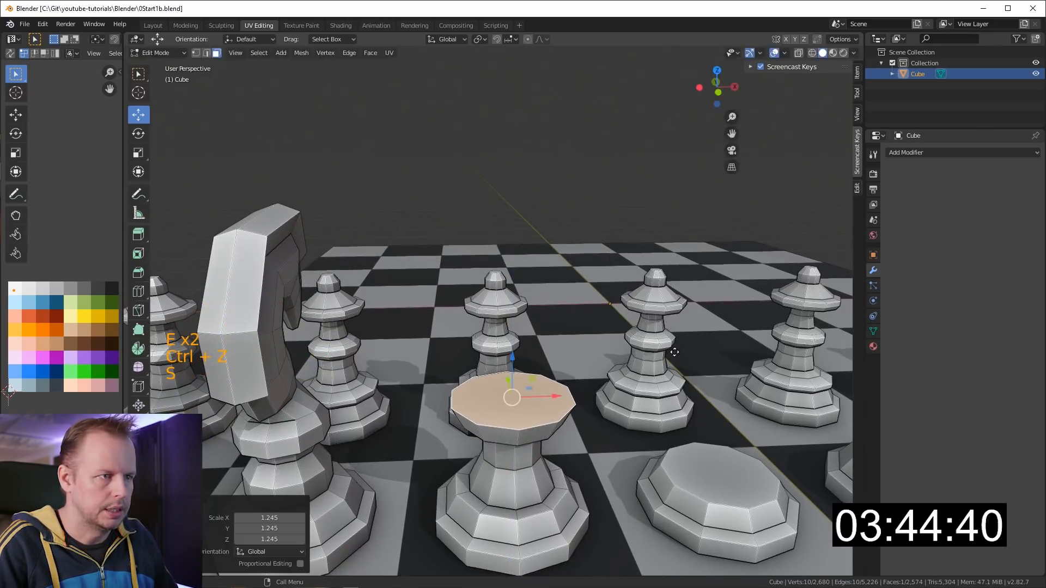
Extrude the collar's top face twice more and shrink the last face to taper the collar inward
key("e")
left_click(676, 336)
key("e")
left_click(649, 338)
key("s")
left_click(617, 342)
Grow the selection over the entire bishop collar and scale it to 0.834
middle_click_drag(617, 342, 609, 371)
key("ctrl+KP_Add")
key("ctrl+KP_Add")
key("ctrl+KP_Add")
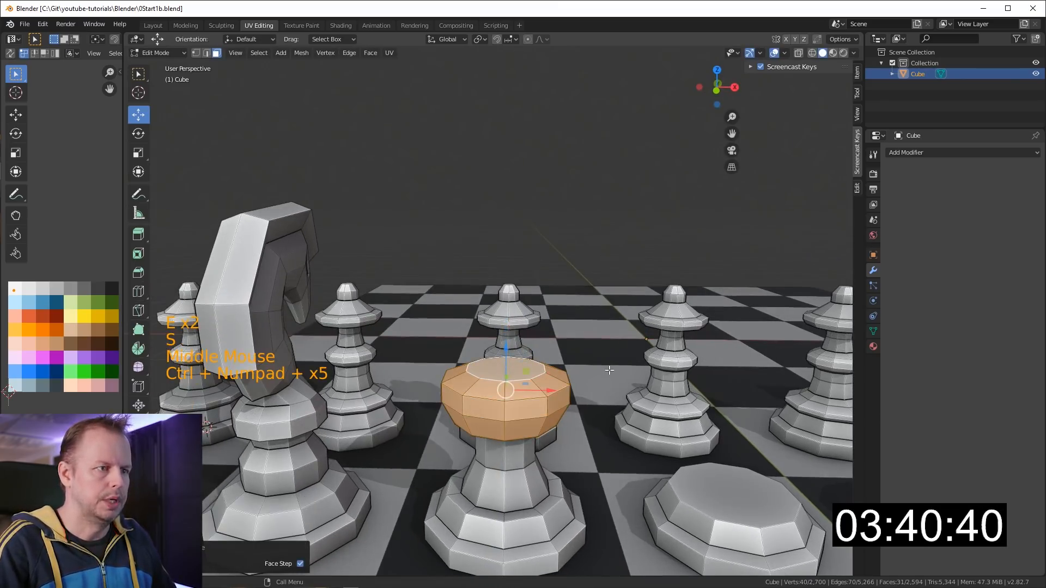
key("s")
left_click(774, 327)
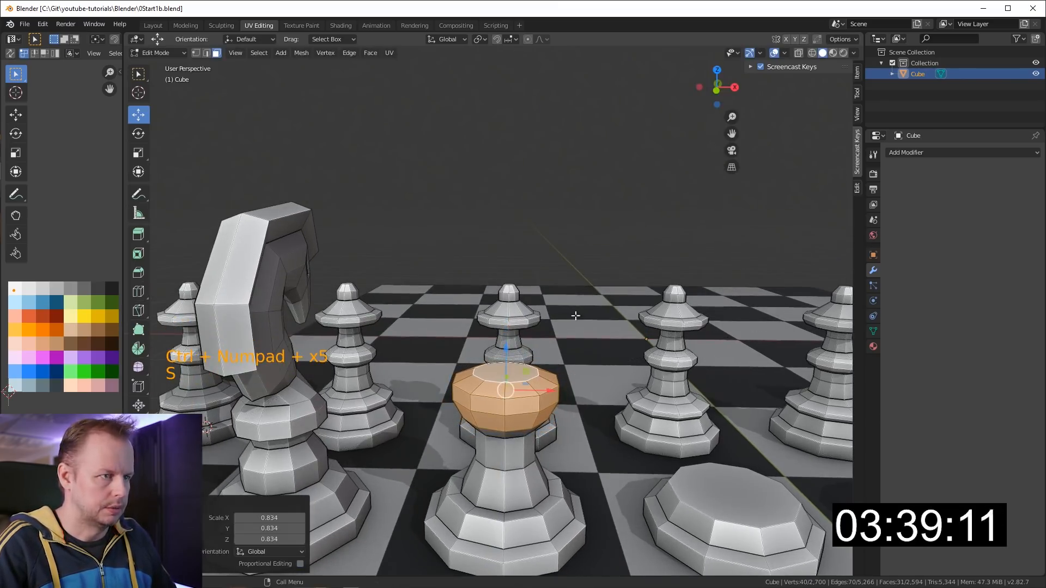
Extrude the collar's top face 0.167 m, narrow it, and extrude it again as the bishop's upper neck
left_click(512, 375)
scroll(513, 375, "up", 1)
key("e")
key("s")
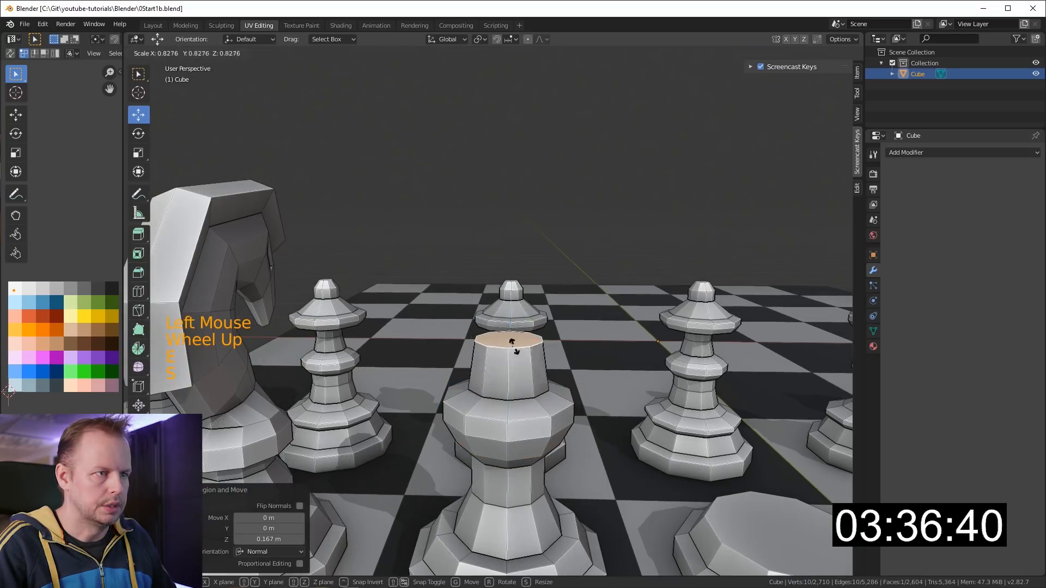
left_click(514, 344)
key("e")
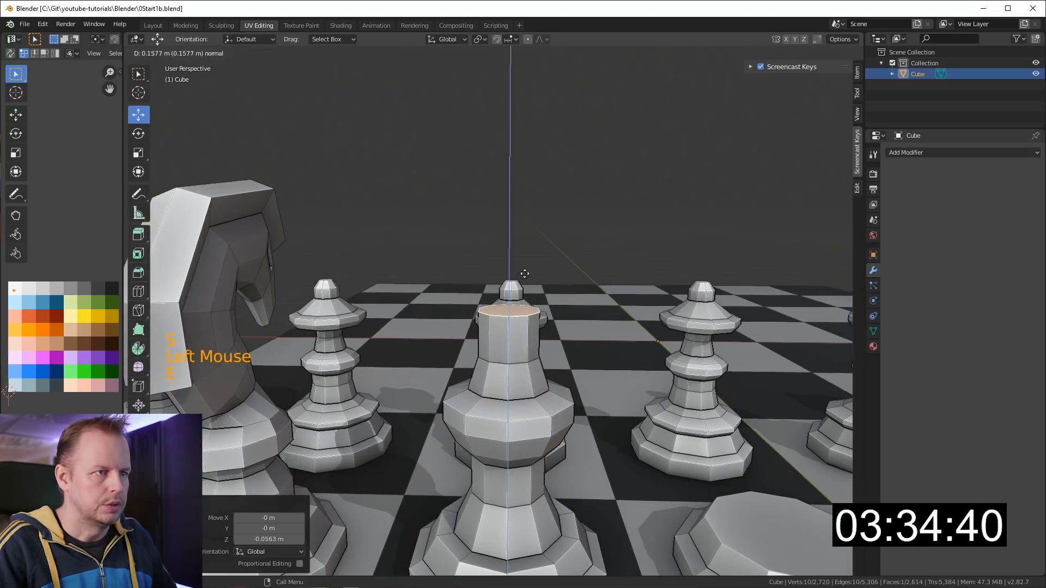
left_click(529, 260)
Extrude the neck's top face 0.0267 m, widen it, and extrude further sections with a narrowed top to form the head's rim
middle_click_drag(530, 259, 563, 240)
scroll(567, 240, "down", 6)
scroll(563, 241, "up", 3)
key("e")
key("s")
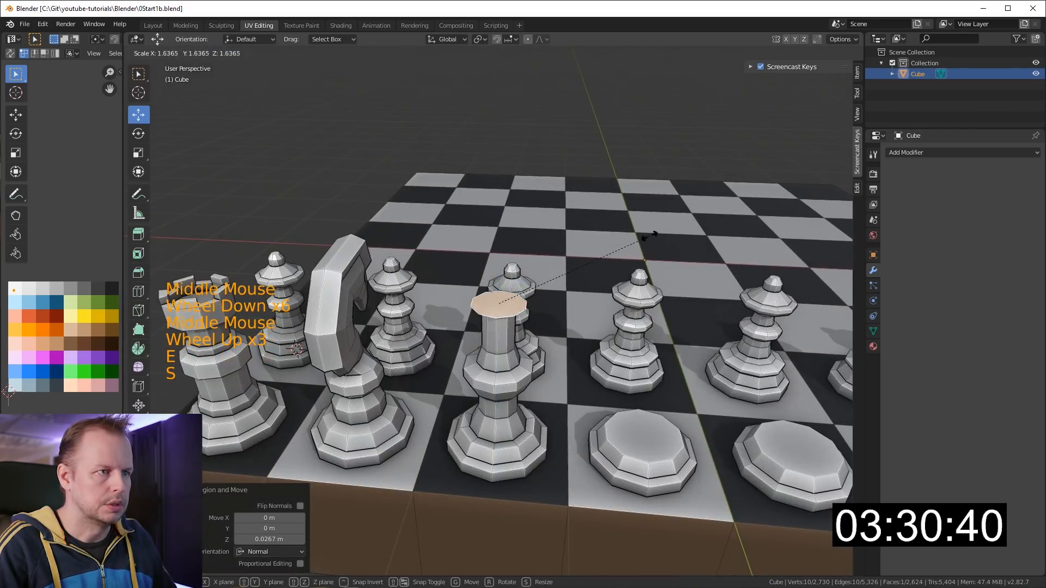
key("e")
key("e")
left_click(702, 220)
key("s")
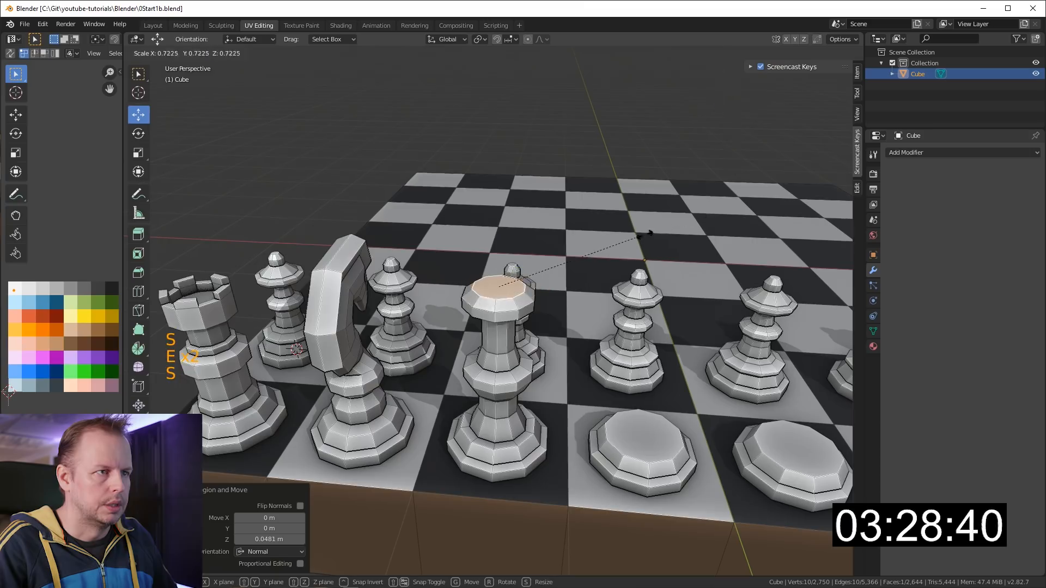
left_click(627, 240)
Extrude and shrink the head's top face in two stages to form a pointed cap, and lower its tip 0.0423 m
key("e")
left_click(605, 250)
key("s")
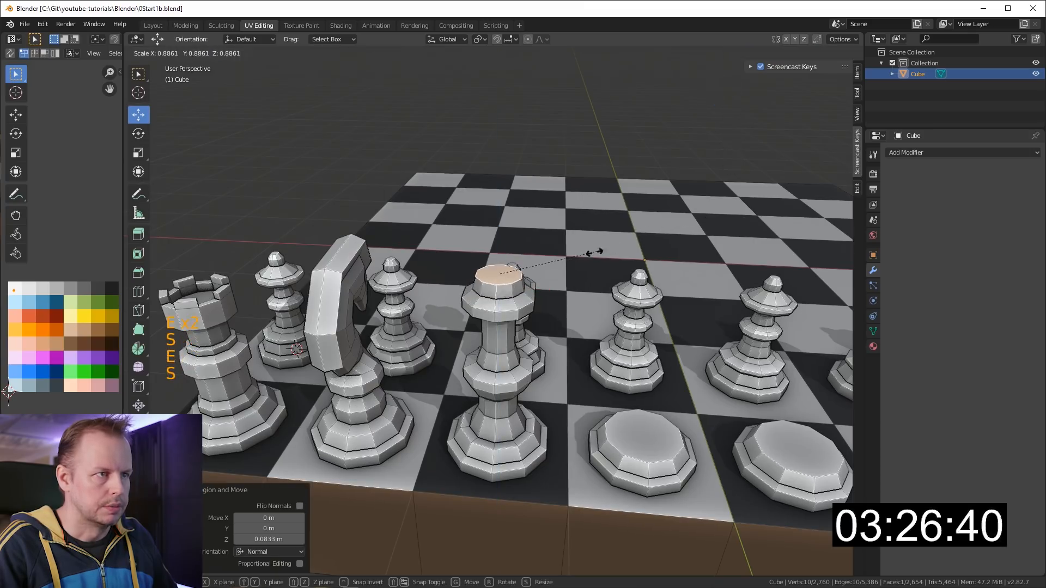
left_click(583, 255)
key("e")
left_click(572, 240)
key("s")
left_click(512, 238)
left_click_drag(499, 230, 500, 238)
Extrude a small ball-shaped finial from the cap's tip, widening its middle and scaling the top face to 0.629
key("e")
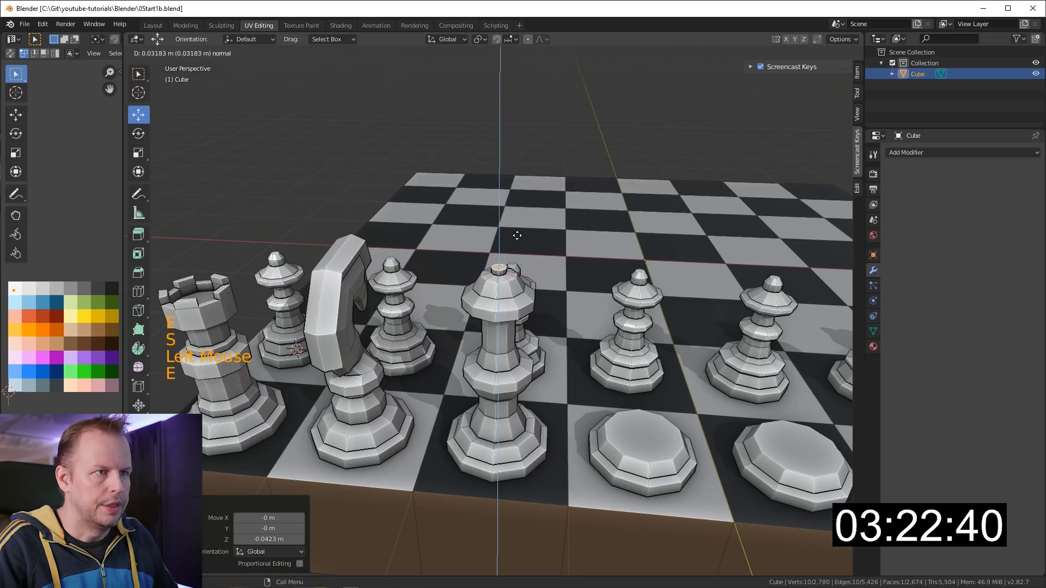
left_click(515, 235)
key("s")
left_click(552, 232)
key("e")
left_click(552, 222)
key("e")
left_click(550, 214)
key("s")
left_click(532, 222)
Select the entire unfinished base on the square beside the bishop and delete its faces
scroll(548, 244, "down", 2)
scroll(548, 244, "up", 1)
middle_click_drag(548, 244, 549, 390)
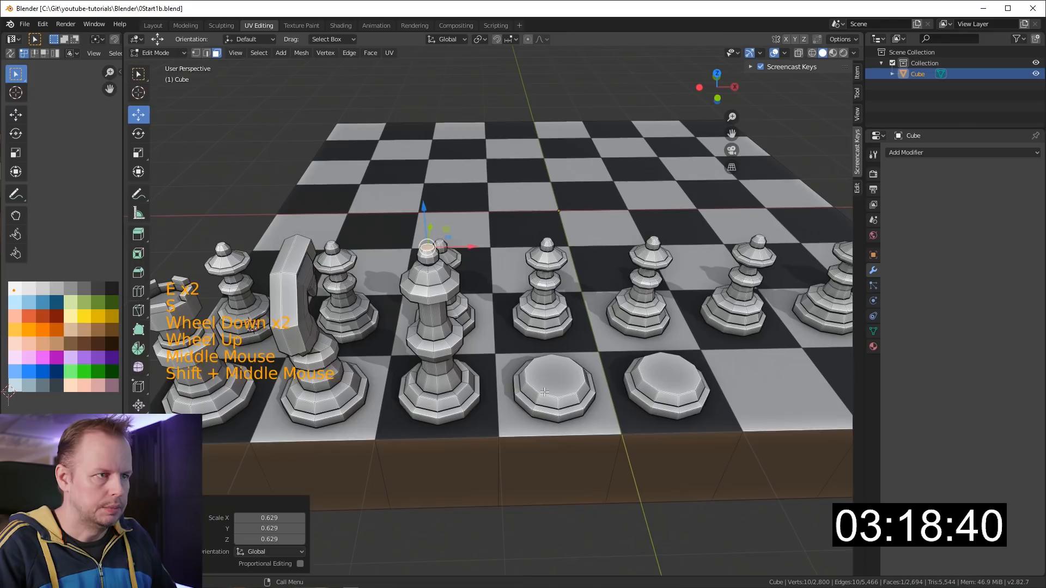
left_click(548, 390)
key("l")
key("Delete")
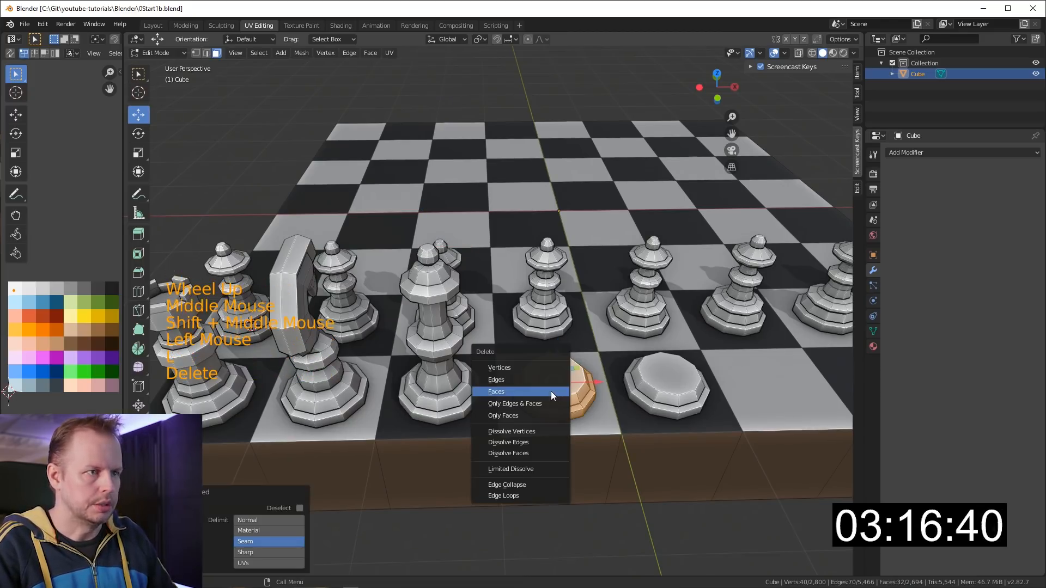
left_click(532, 369)
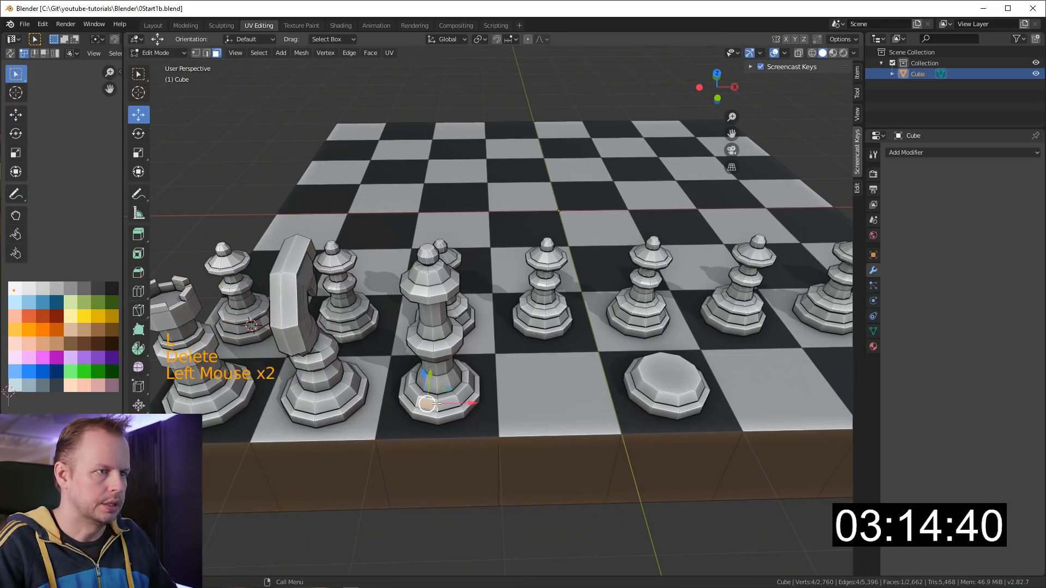
Select the complete bishop, duplicate it and snap the copy along X onto the empty neighbouring square
key("l")
key("shift+d")
left_click(550, 325, "ctrl")
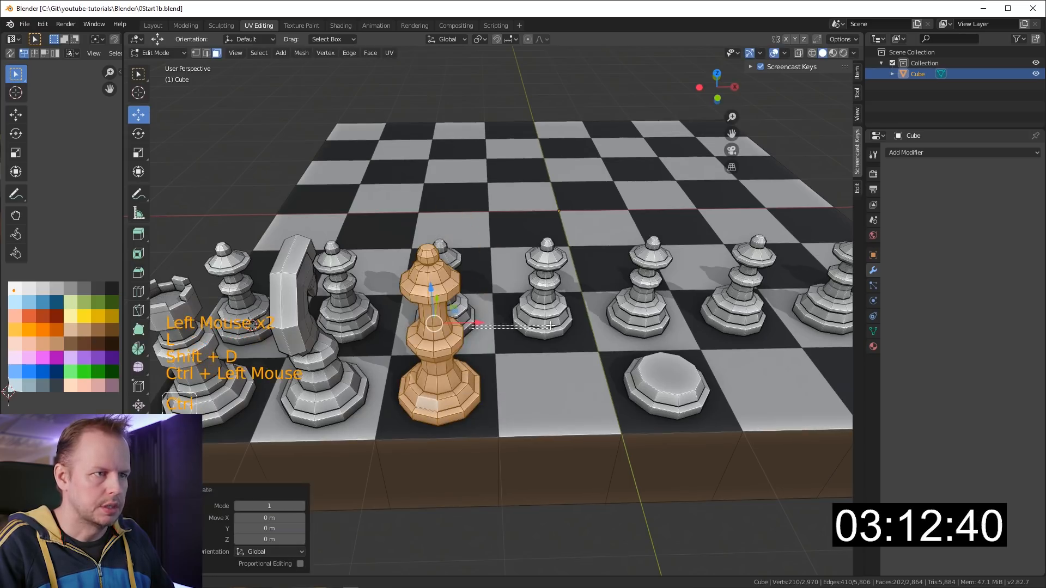
left_click(472, 322, "ctrl")
Grow the selection from the copied piece's top down to its base, scale that part about 1.24 and raise it 0.169 m
scroll(572, 322, "up", 1)
scroll(572, 322, "up", 1, "shift")
middle_click_drag(573, 322, 540, 350, "shift")
left_click(492, 267)
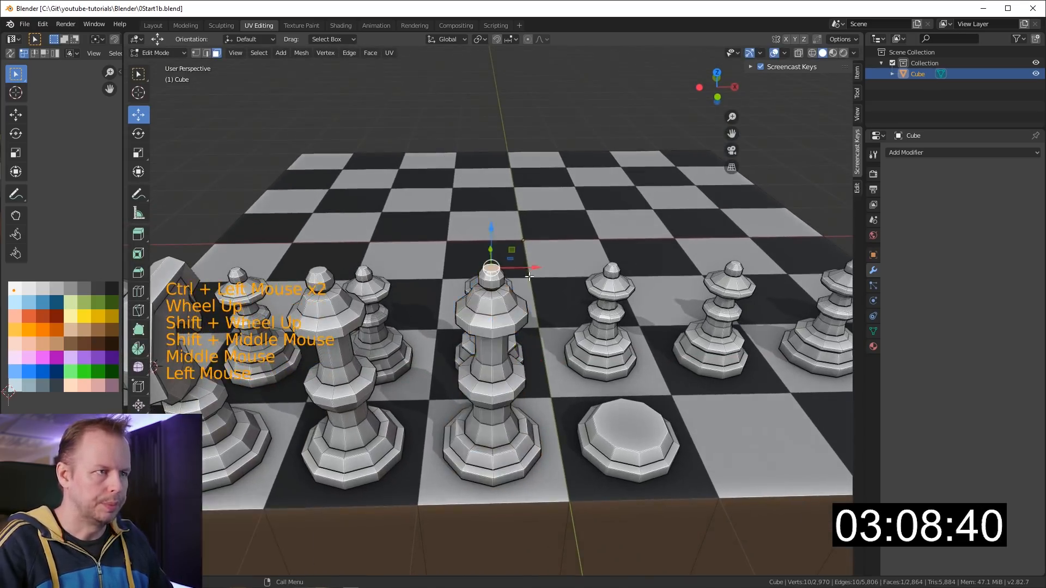
key("ctrl+KP_Add")
key("ctrl+KP_Add")
key("ctrl+KP_Add")
key("ctrl+KP_Add")
key("ctrl+KP_Add")
key("ctrl+KP_Add")
key("ctrl+KP_Add")
key("ctrl+KP_Add")
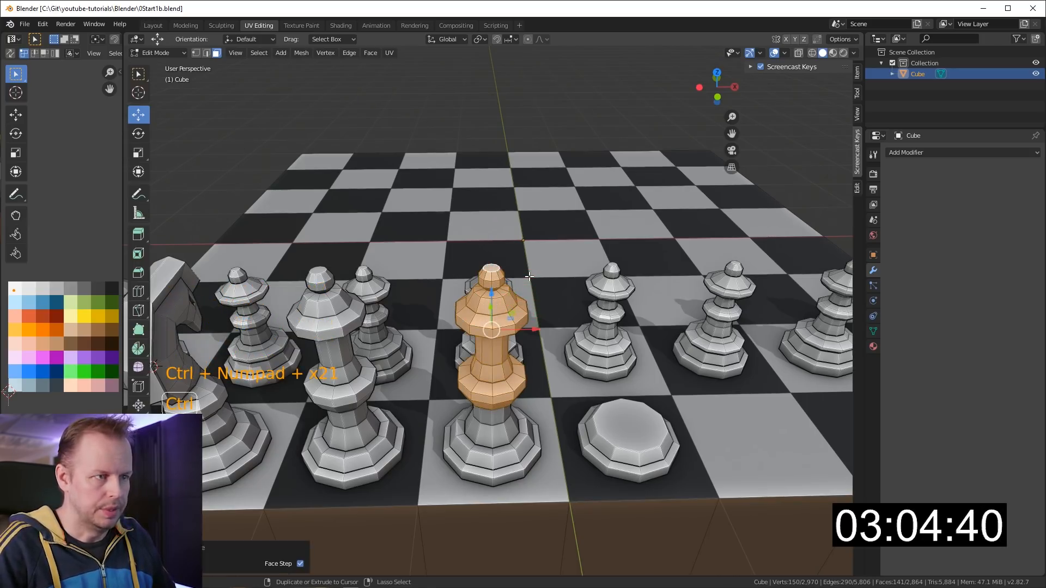
key("s")
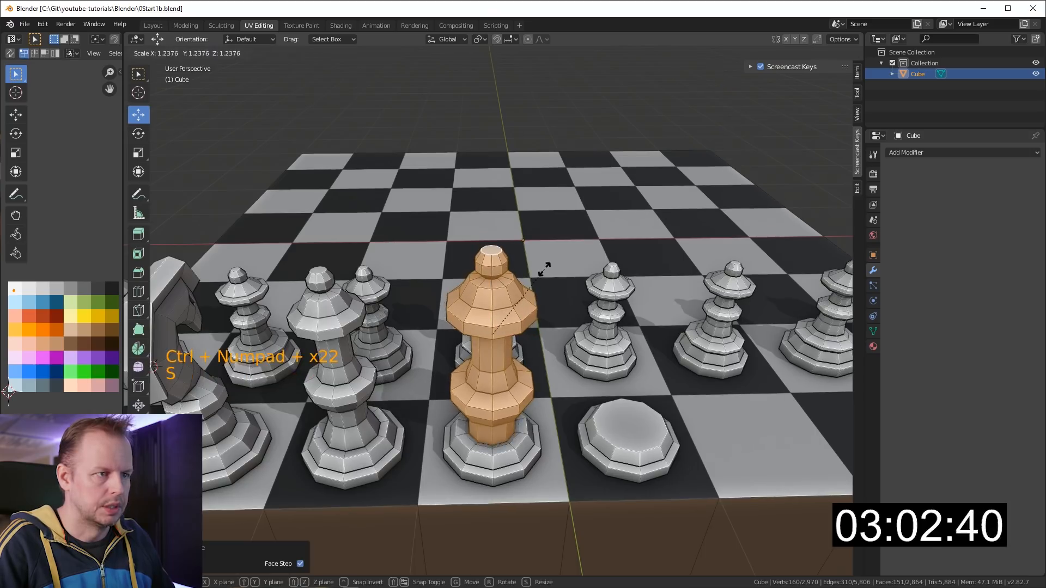
left_click(543, 271)
left_click_drag(492, 297, 492, 269)
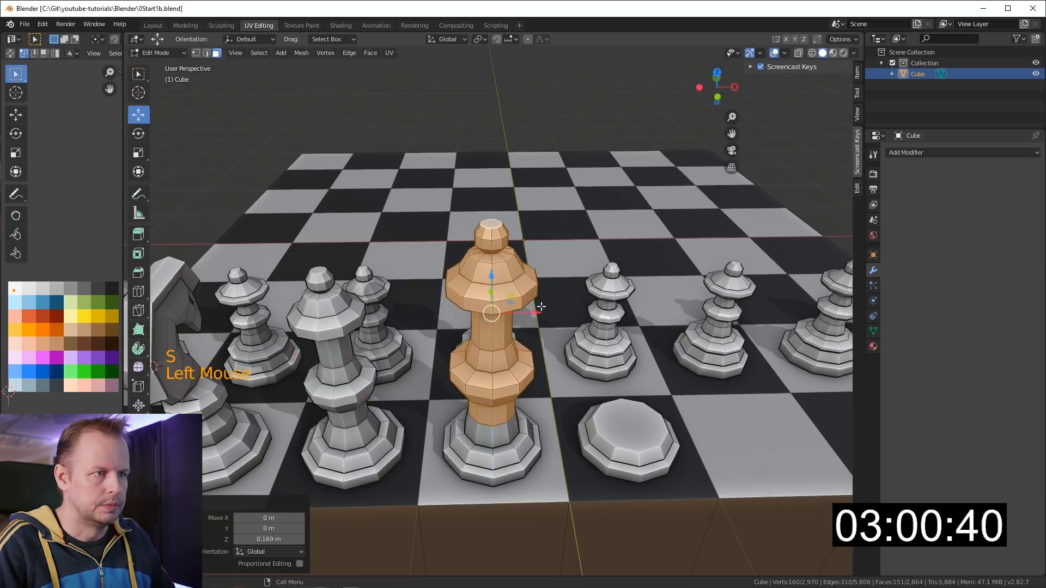
key("s")
Select the finial and pointed cap of the copied piece by growing from the top face, and delete those faces
middle_click_drag(581, 342, 500, 238)
left_click(561, 250)
left_click(495, 242)
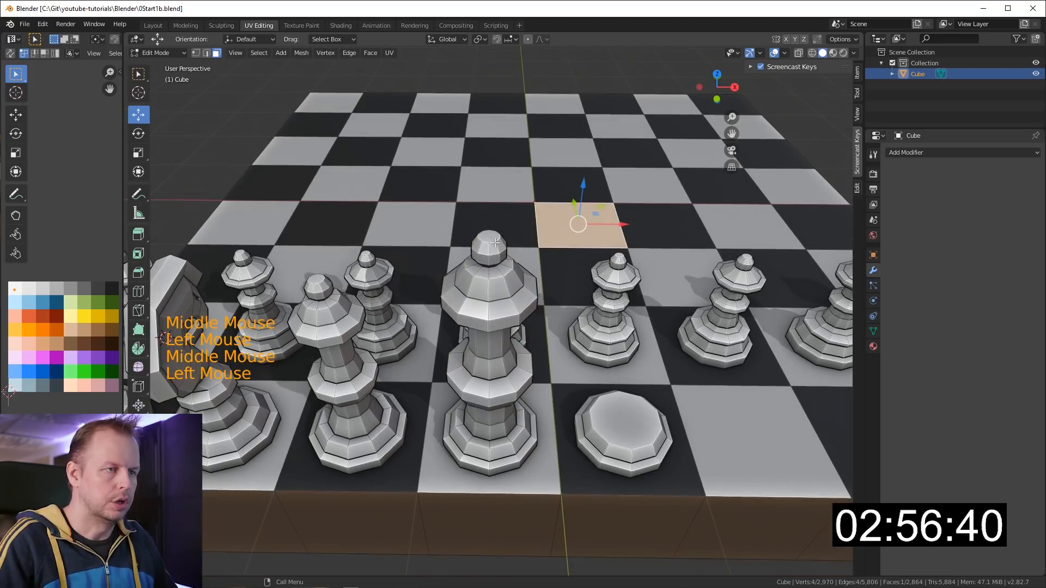
left_click(490, 240)
key("ctrl+KP_Add")
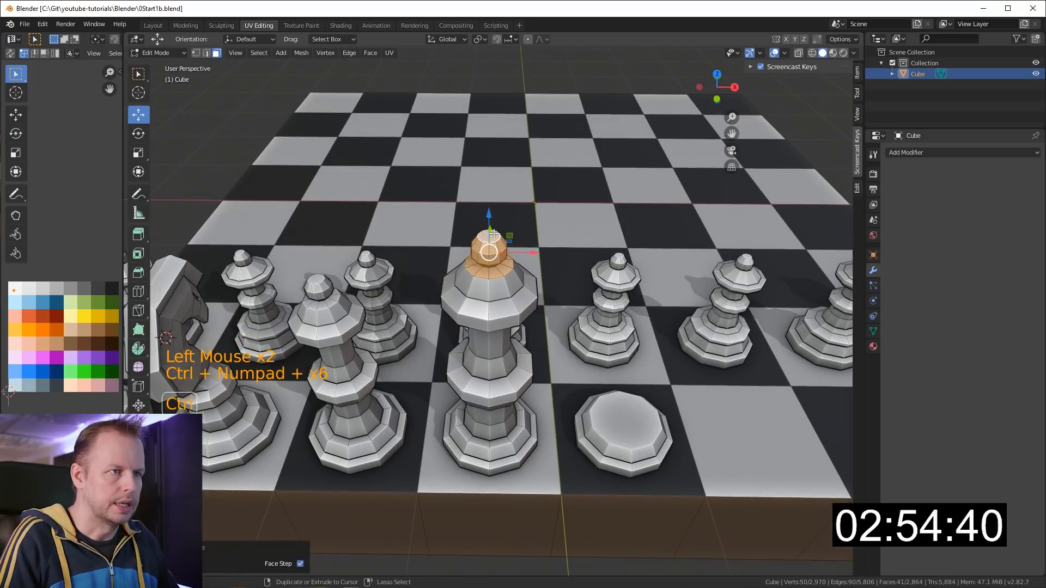
key("Delete")
key("Down")
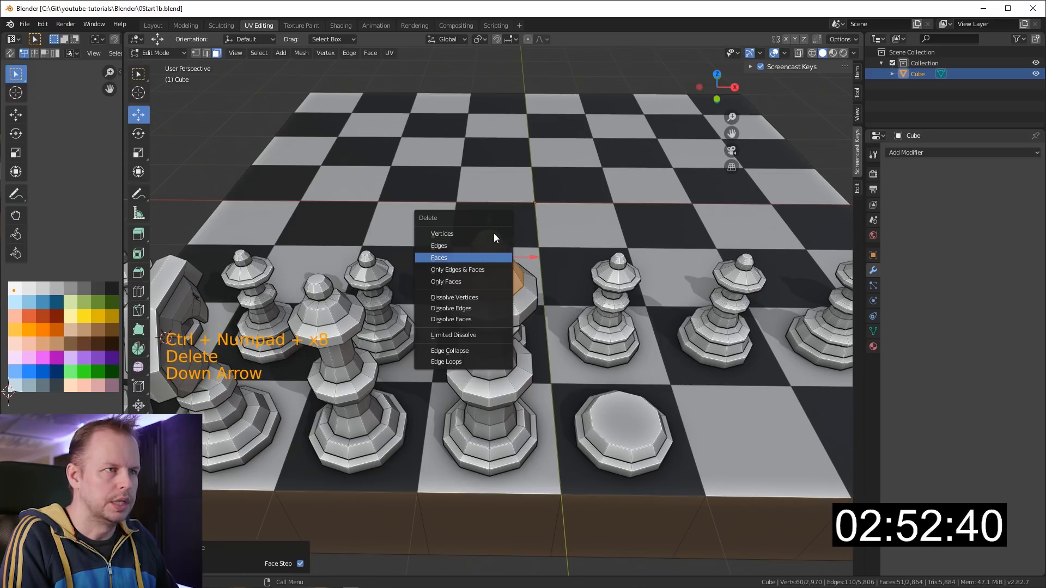
key("Return")
Select the open edge loop around the top of the copied piece and fill it with a face
scroll(493, 233, "down", 3)
middle_click_drag(493, 233, 551, 294)
key("2")
key("2")
key("2")
key("a")
key("a")
key("a")
key("a")
left_click(510, 333, "alt+shift")
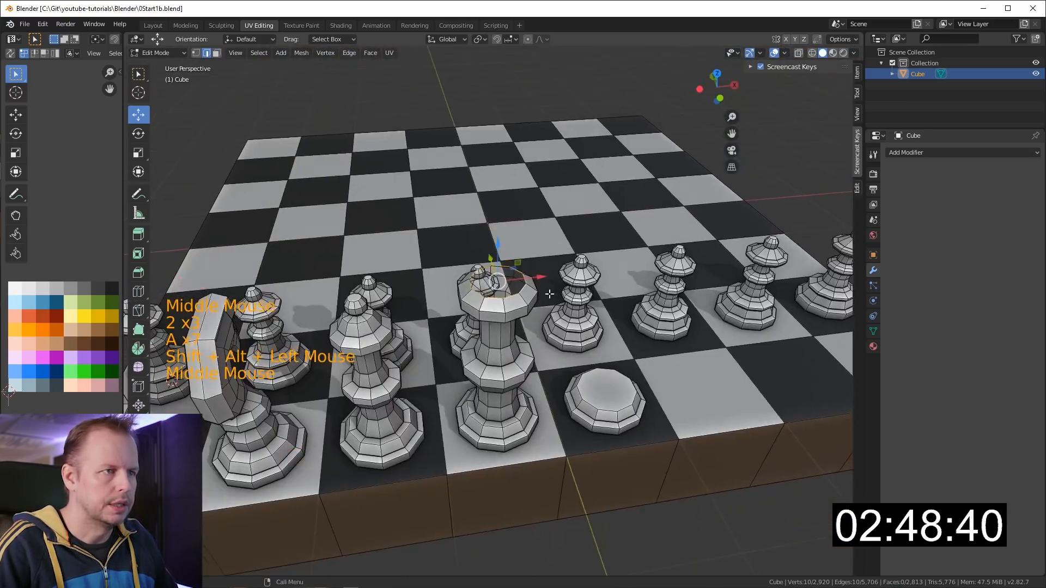
scroll(614, 257, "up", 2)
scroll(614, 257, "up", 1, "shift")
middle_click_drag(614, 257, 556, 348, "shift")
key("f")
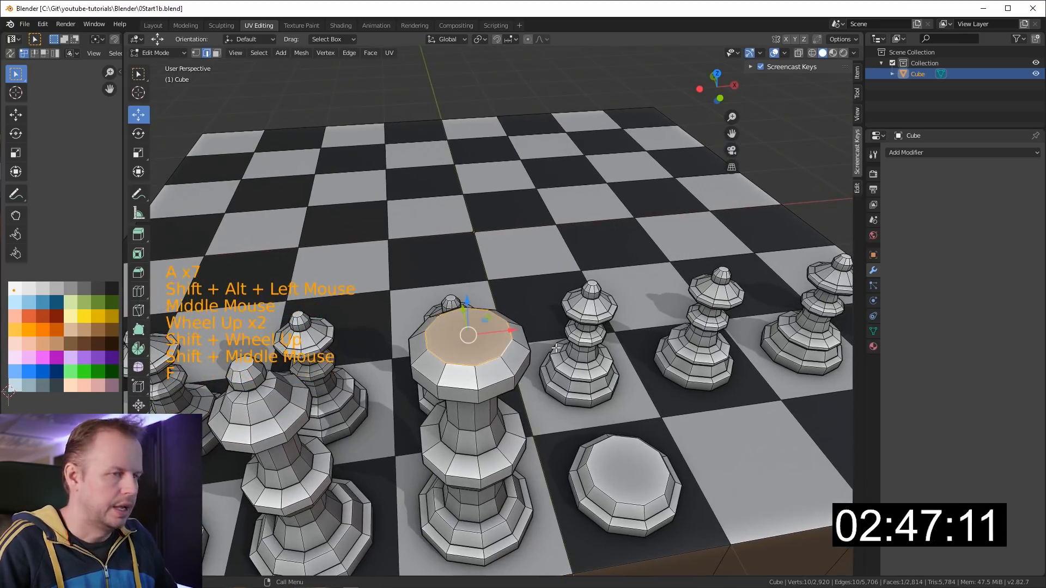
Extrude the new top face 0.0772 m, extrude it again, and scale it by 1.132 to flare the crown
key("e")
left_click(595, 323)
key("e")
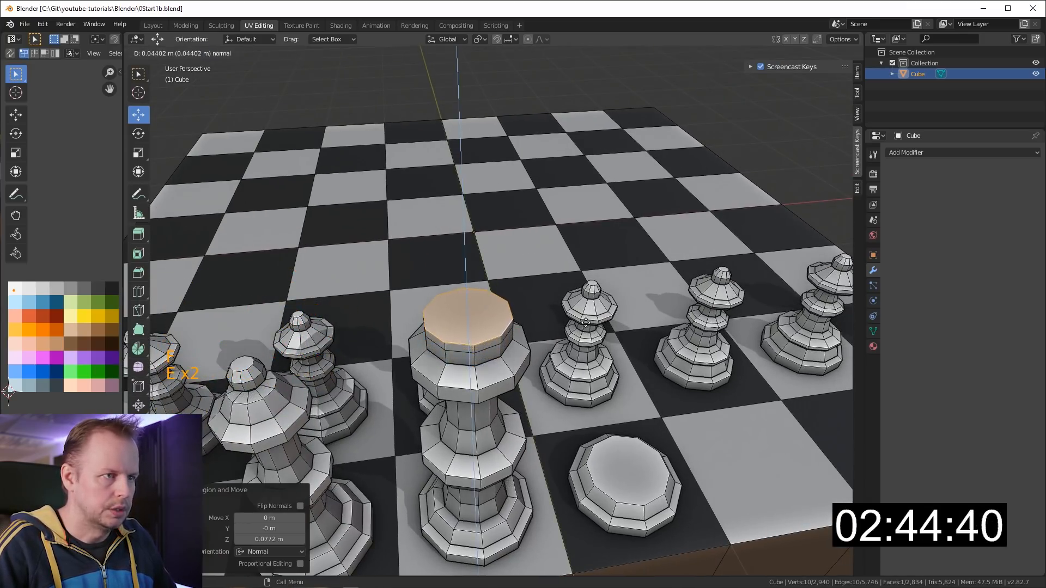
left_click(588, 319)
key("s")
left_click(604, 317)
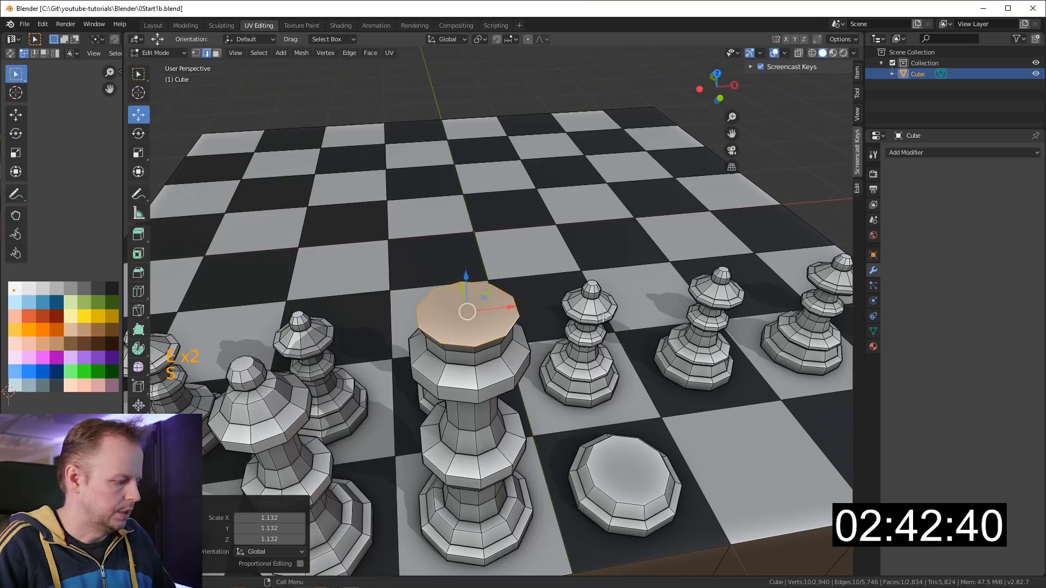
Inset the queen's top face and extrude it downward to hollow out the crown
key("i")
left_click(589, 322)
key("e")
left_click(590, 326)
middle_click_drag(589, 326, 546, 310)
scroll(561, 311, "up", 1)
Select the ring of faces around the crown's rim and extrude it 0.0548 m upward
key("3")
key("3")
key("3")
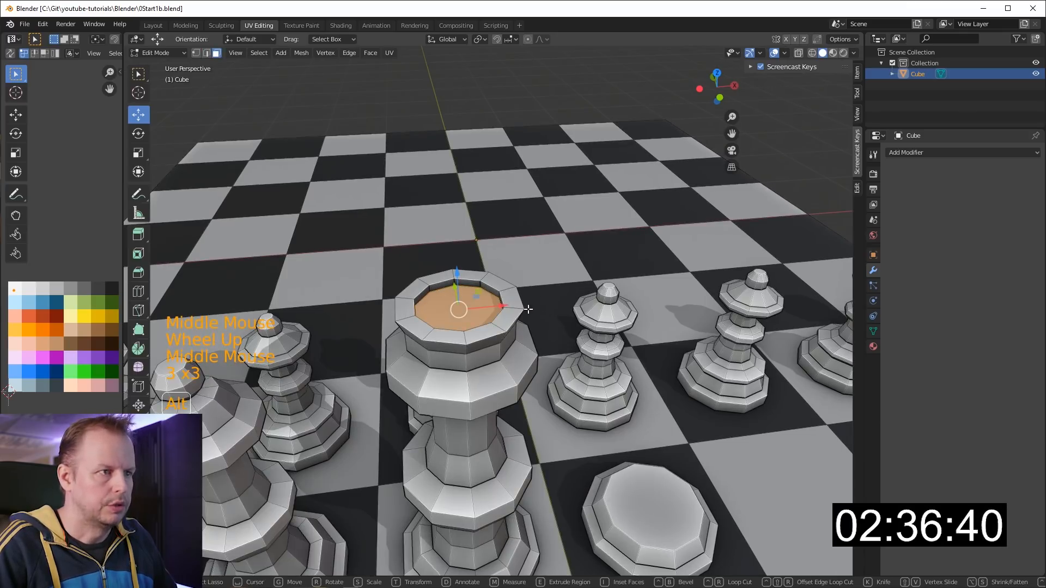
left_click(520, 307, "alt")
key("e")
left_click(548, 305)
Apply Checker Deselect to the rim faces and extrude the remaining alternate faces 0.0557 m to form the crown's points
middle_click_drag(548, 305, 512, 311)
key("F3")
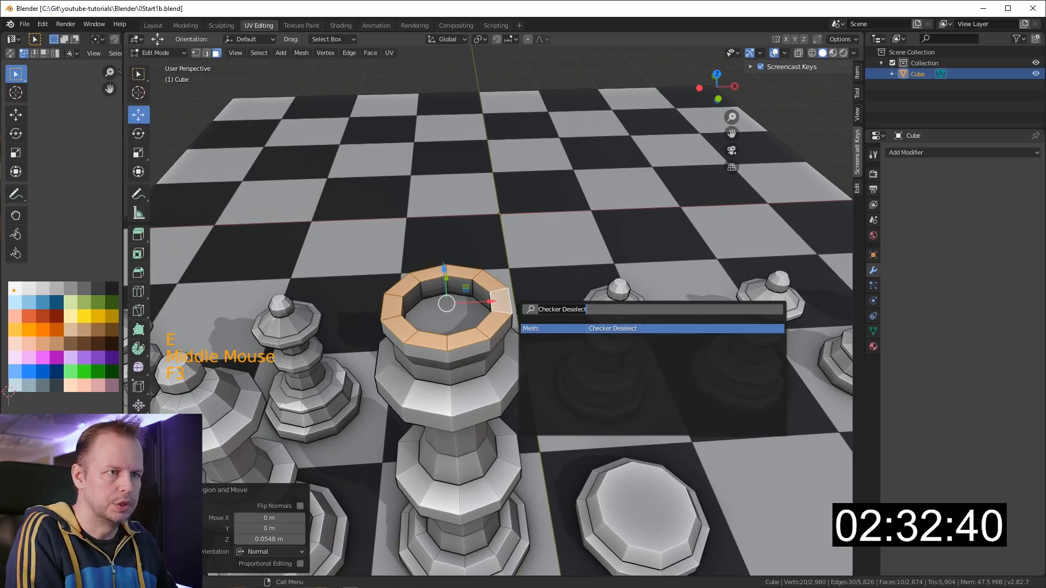
key("Return")
key("e")
left_click(532, 301)
scroll(548, 308, "down", 2)
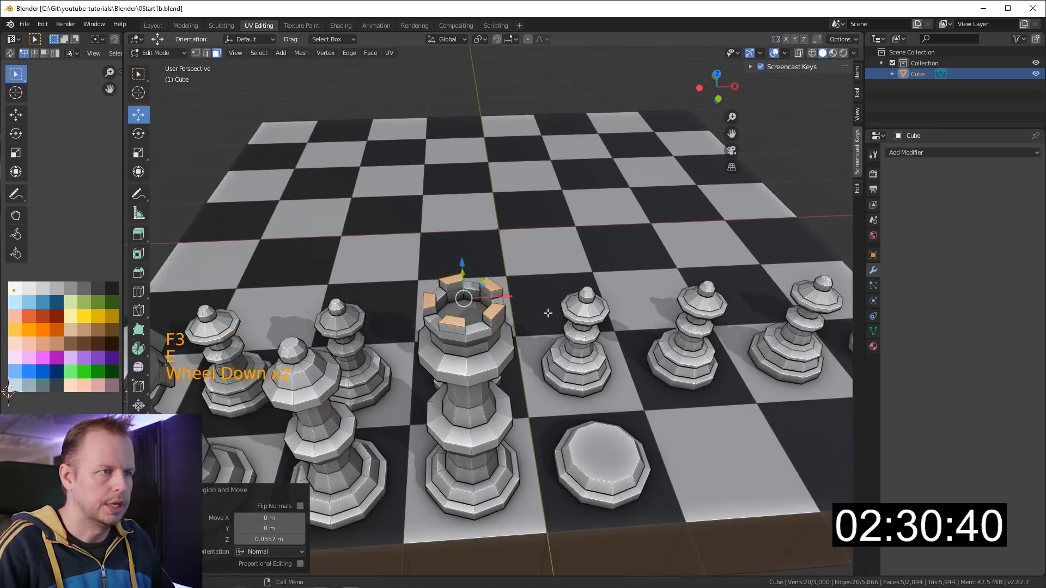
Grow the selection from the crown's points down over the queen's head, scale it by 0.862 and lower it 0.106 m
middle_click_drag(553, 310, 509, 285, "shift")
scroll(513, 254, "down", 2)
key("ctrl+KP_Add")
key("ctrl+KP_Add")
key("ctrl+KP_Add")
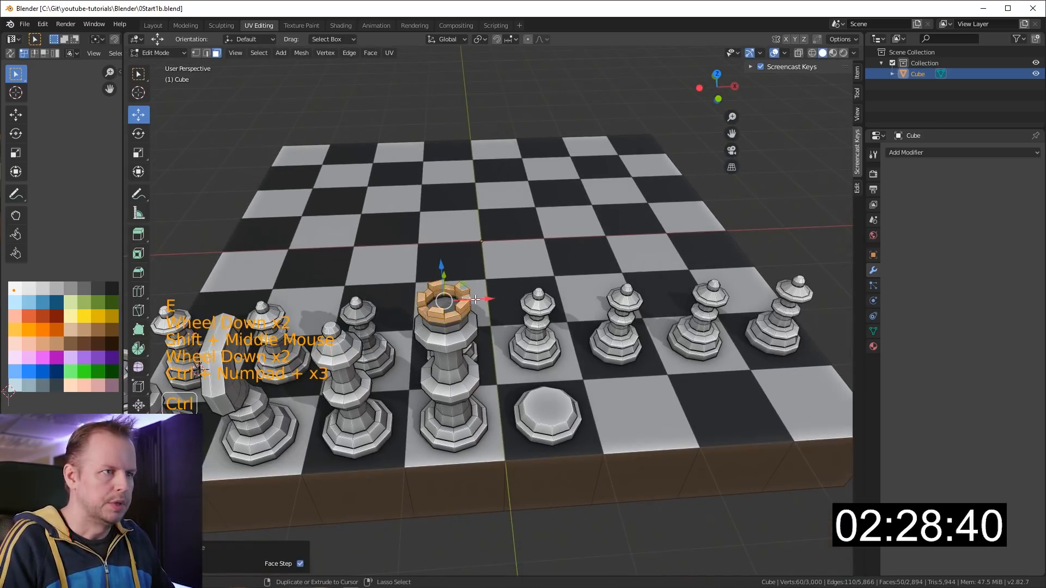
key("ctrl+KP_Add")
key("ctrl+KP_Add")
key("ctrl+KP_Add")
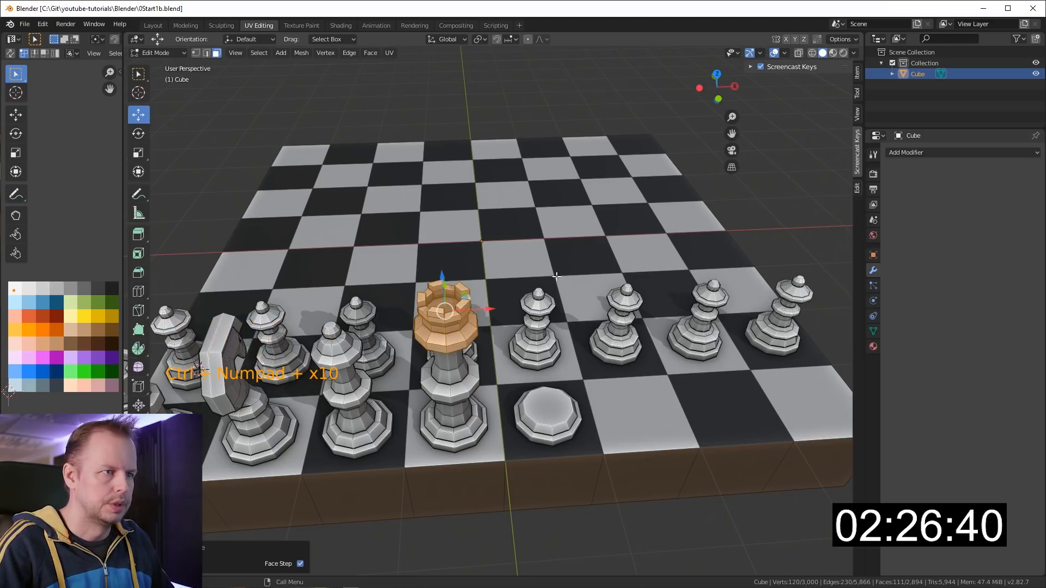
key("s")
left_click(564, 289)
middle_click_drag(565, 289, 475, 270)
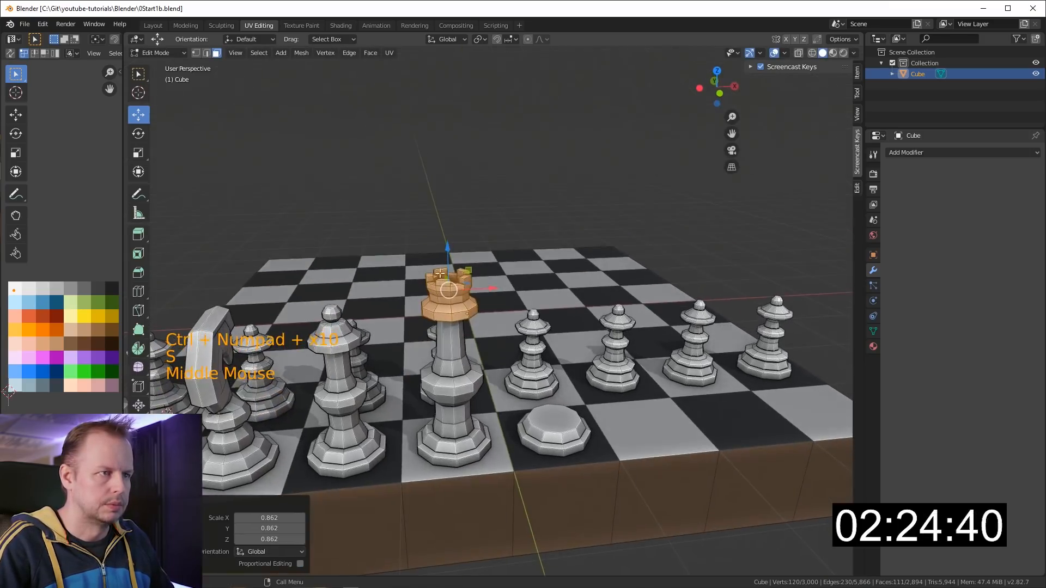
left_click_drag(442, 262, 448, 274)
middle_click_drag(493, 311, 499, 322)
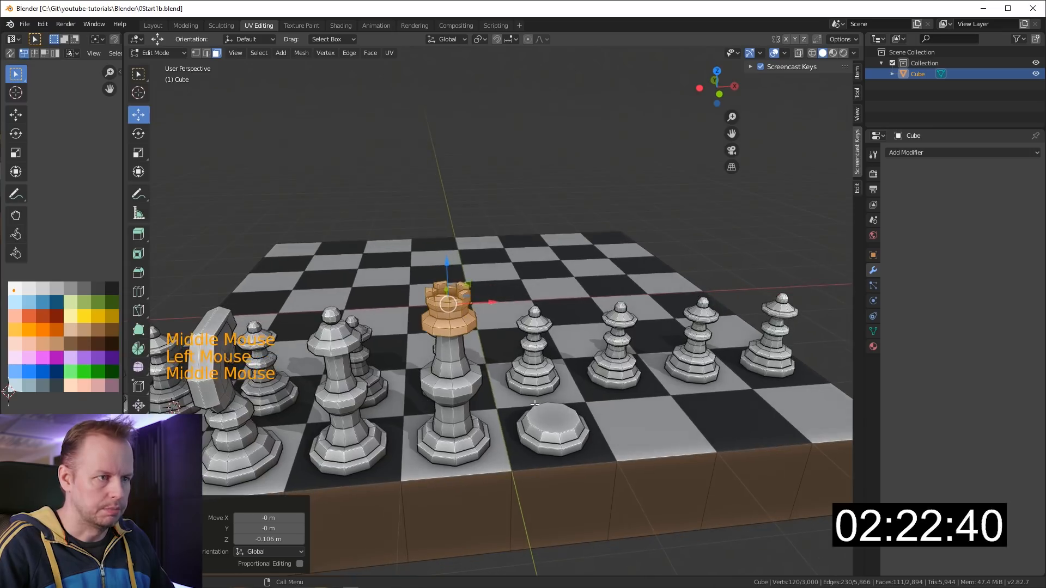
Select the top face of the low base beside the queen and extrude it upward to start the king
left_click(548, 425)
scroll(616, 431, "up", 2)
middle_click_drag(645, 433, 564, 424, "shift")
key("e")
left_click(600, 420)
Try to taper the king's base by scaling its top face by 0.505, and undo the scaling
key("s")
left_click(558, 429)
scroll(570, 429, "up", 1)
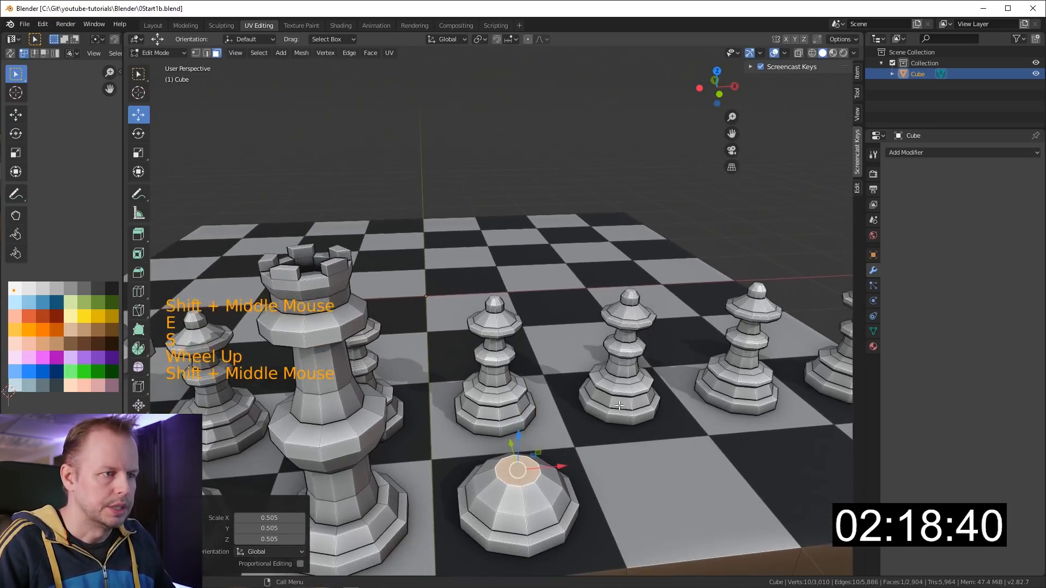
key("e")
key("Escape")
key("ctrl+z")
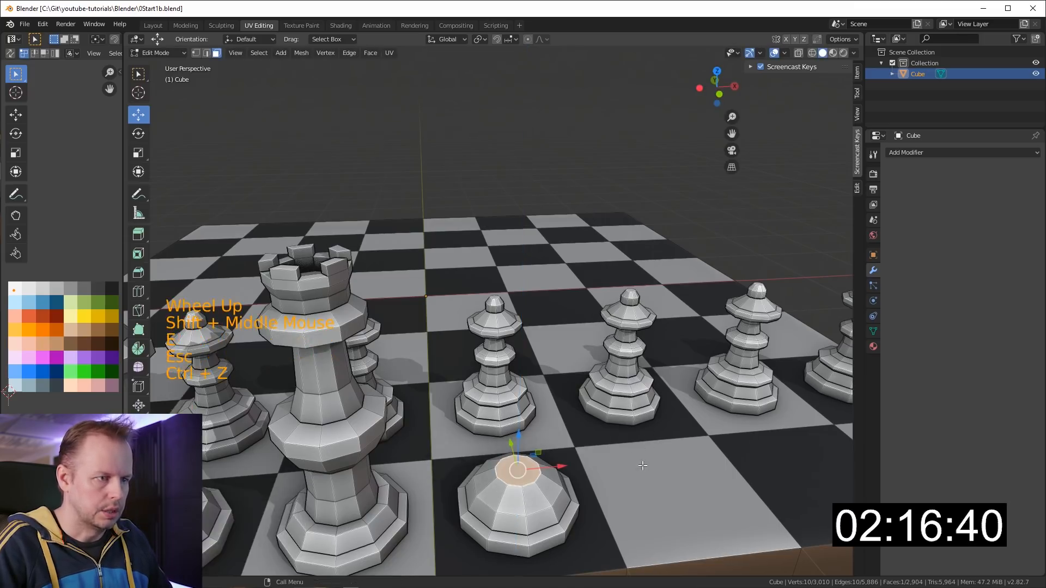
scroll(635, 400, "down", 4)
scroll(634, 400, "up", 1, "ctrl")
scroll(637, 403, "up", 1)
key("ctrl+z")
scroll(641, 408, "up", 2)
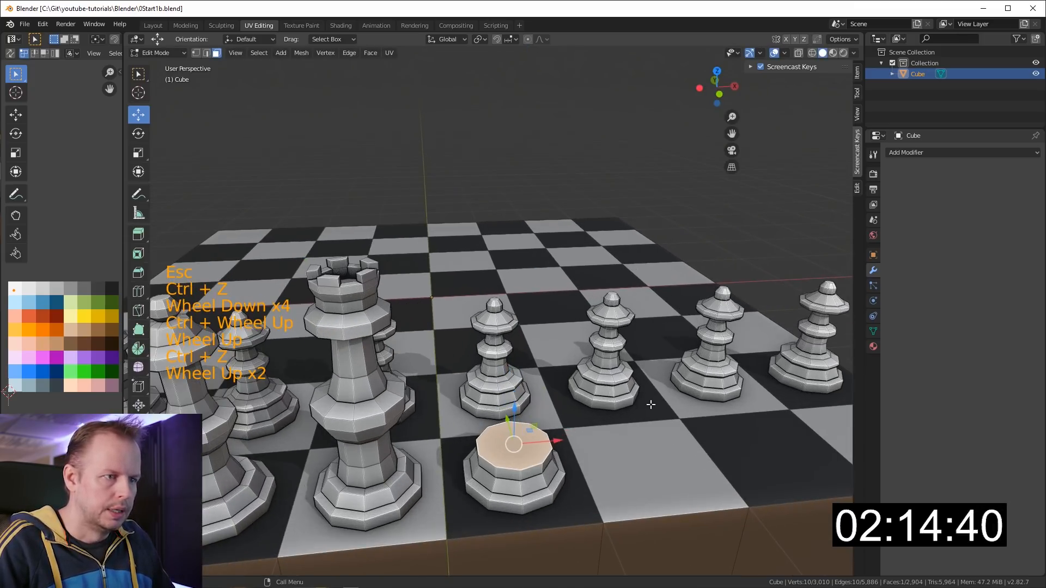
Extrude the king's top face in stages and scale it to build a narrower column above the base
key("e")
key("s")
key("e")
key("e")
left_click(620, 368)
key("s")
left_click(660, 364)
Extrude the king's top face two more times, scale it inward and lower it slightly to close the first collar
key("e")
left_click(665, 354)
key("e")
left_click(666, 347)
key("s")
left_click(470, 323)
left_click_drag(521, 343, 520, 350)
Form a second collar on the king by extruding and widening the top face, and narrow its upper edge by 0.646
key("e")
left_click(521, 341)
key("e")
left_click(608, 338)
key("s")
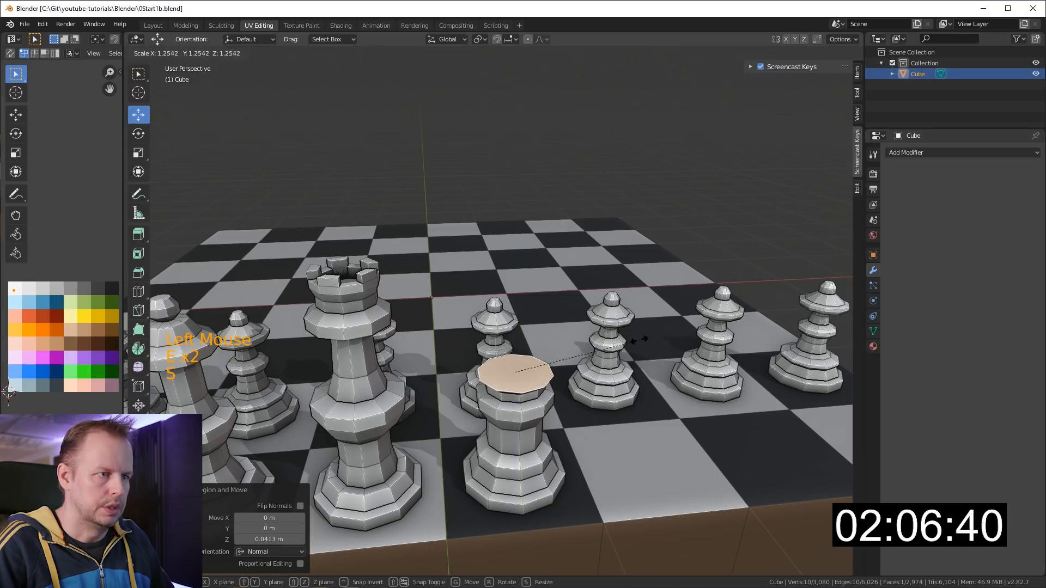
left_click(592, 334)
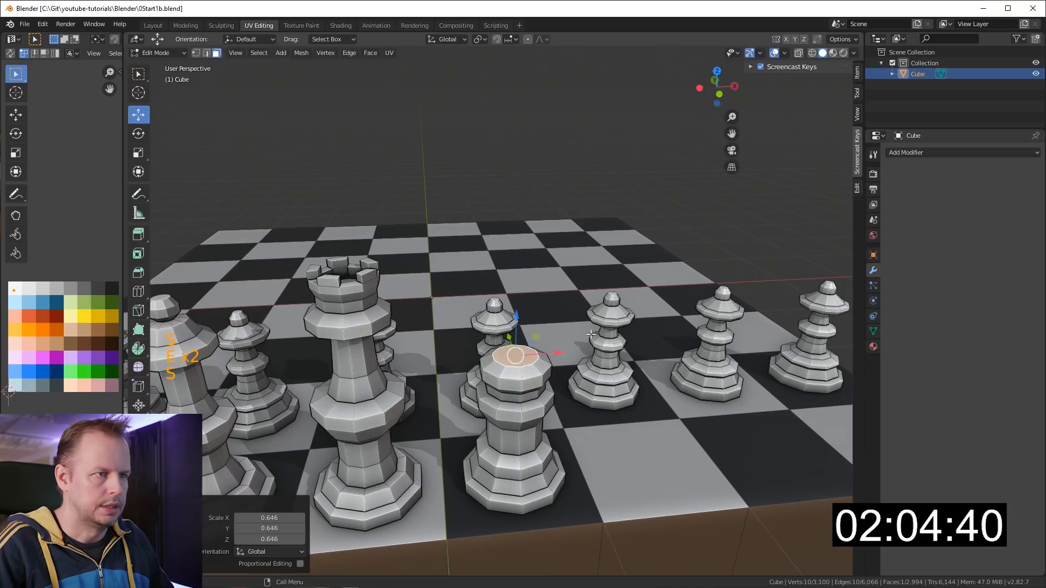
Extrude and narrow the king's top face, and extrude the neck upward with its top flared by 1.246
key("e")
left_click(592, 319)
key("s")
left_click(583, 321)
middle_click_drag(583, 321, 594, 298)
scroll(593, 304, "down", 1)
scroll(593, 304, "up", 2)
key("e")
left_click(596, 280)
key("s")
left_click(624, 282)
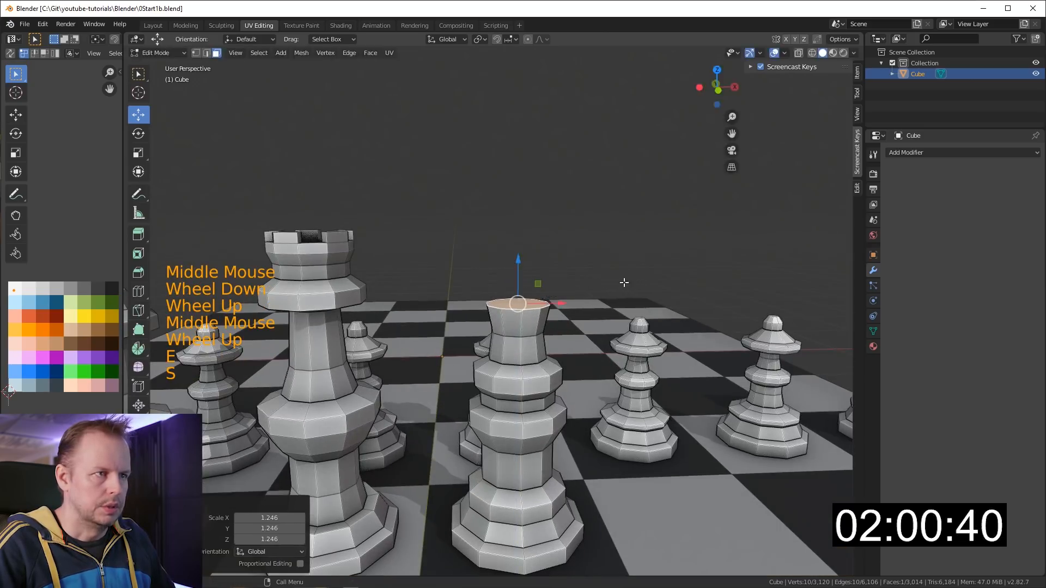
Extrude the top of the king's neck a short way and scale it outward to start the head
key("e")
left_click(626, 270)
key("s")
left_click(681, 273)
Try to extrude the head's top face straight up in two stages, the second 0.0354 m, and undo those extrusions
key("e")
left_click(683, 256)
key("e")
left_click(687, 248)
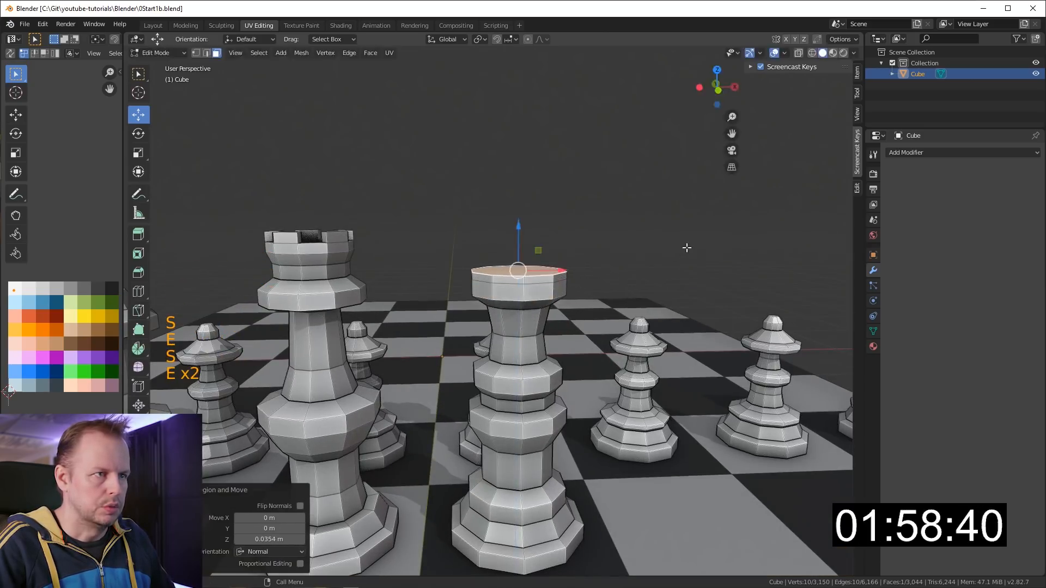
key("e")
key("Escape")
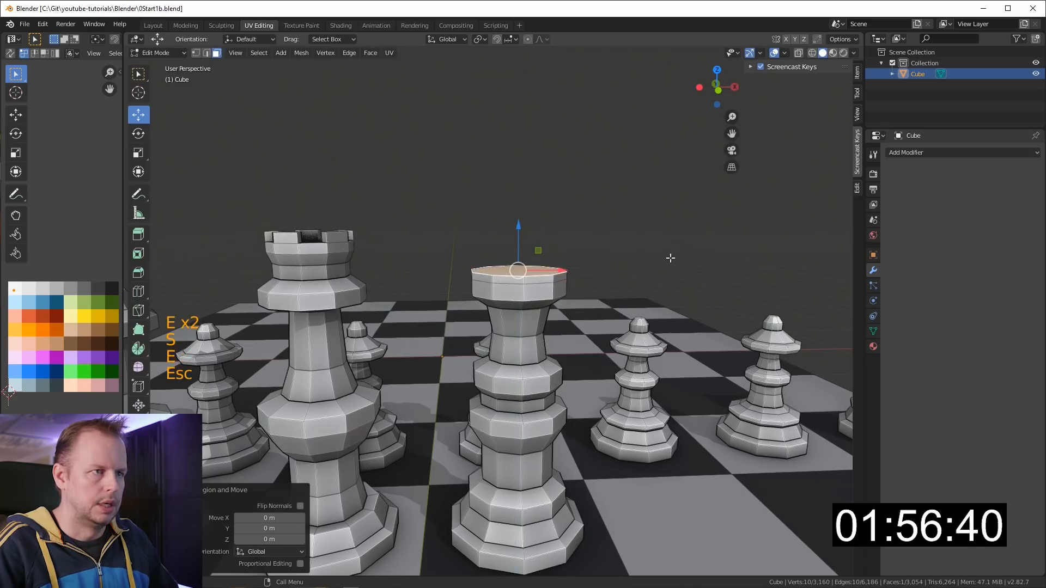
key("ctrl+z")
key("ctrl+z")
key("ctrl+z")
Scale the head's top face by 1.027, extrude it with a wider scale, and extrude it upward to form the rim
key("s")
left_click(687, 305)
key("e")
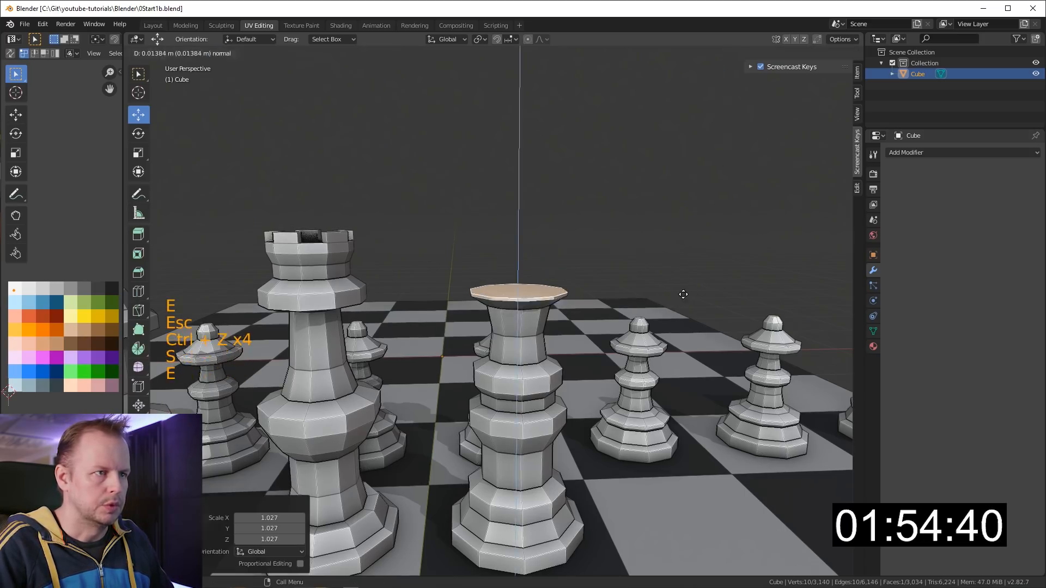
left_click(698, 291)
key("s")
left_click(723, 289)
key("e")
left_click(721, 273)
Build the lower part of the king's dome with successively narrowed extrusions, including heights of 0.0298 m and 0.0216 m
key("e")
left_click(721, 273)
key("s")
left_click(688, 270)
key("e")
left_click(687, 270)
key("s")
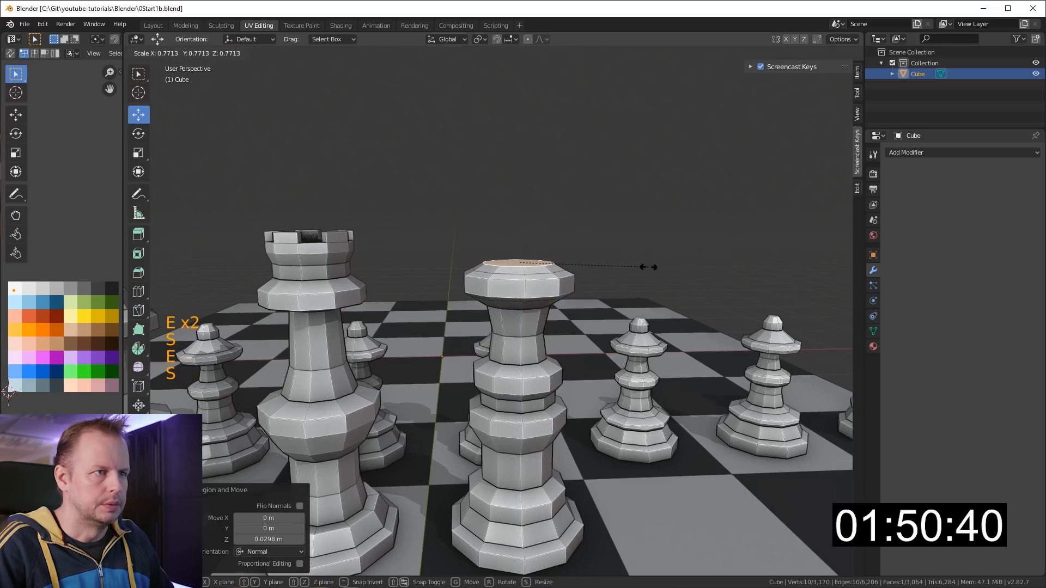
left_click(675, 265)
key("e")
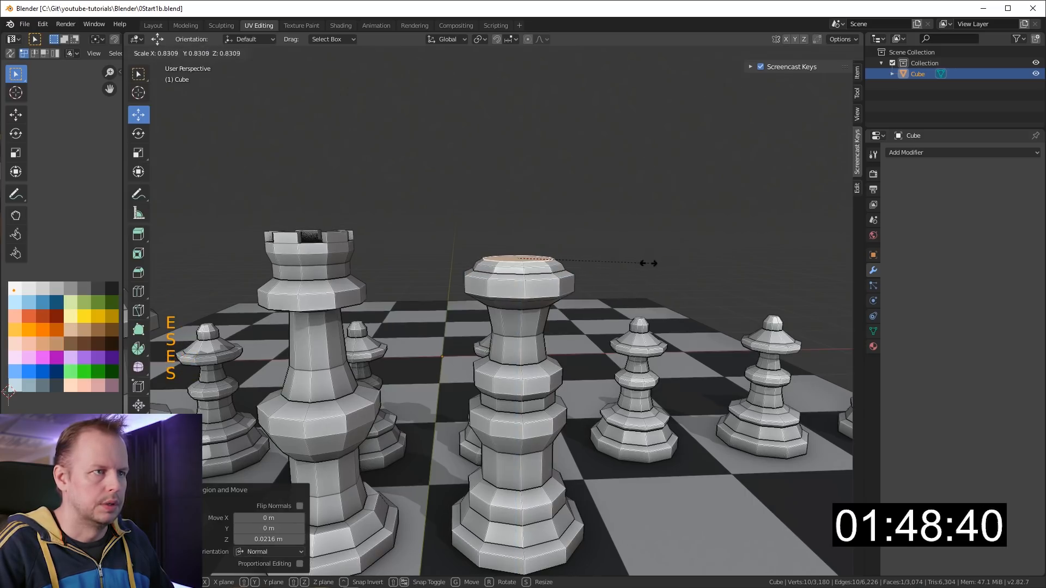
left_click_drag(520, 208, 520, 206)
Close the dome with further tapered extrusions, the last 0.0451 m high and strongly narrowed, and lower its top 0.0159 m
key("e")
left_click(546, 203)
key("s")
left_click(528, 212)
key("e")
left_click(572, 220)
key("s")
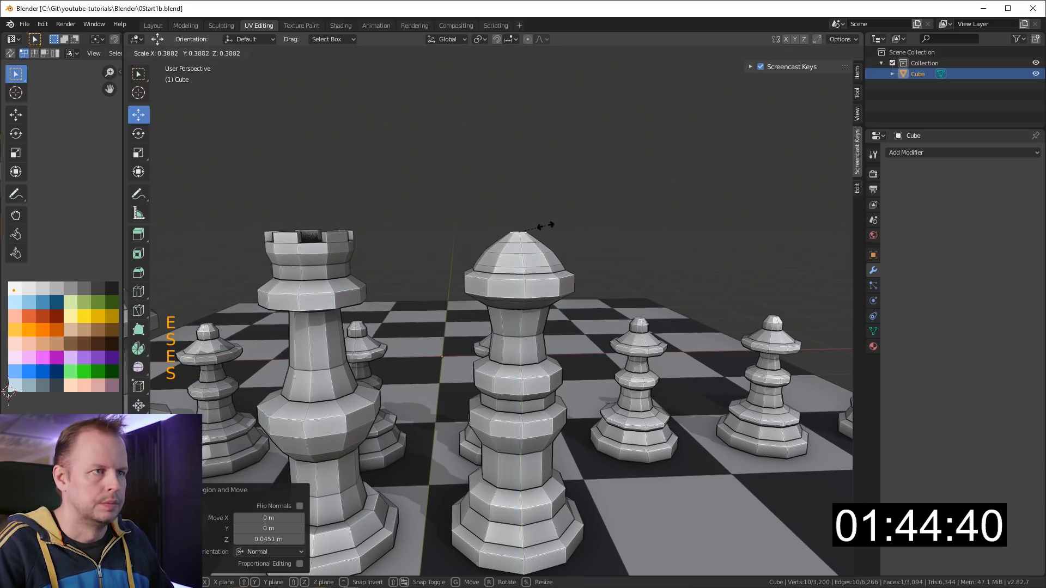
left_click(542, 225)
left_click_drag(520, 192, 520, 197)
Extrude the dome's small top face 0.183 m into a stem, and extrude its tip scaled by 0.777
middle_click_drag(528, 203, 606, 263)
scroll(621, 259, "up", 2)
scroll(606, 263, "down", 2)
key("e")
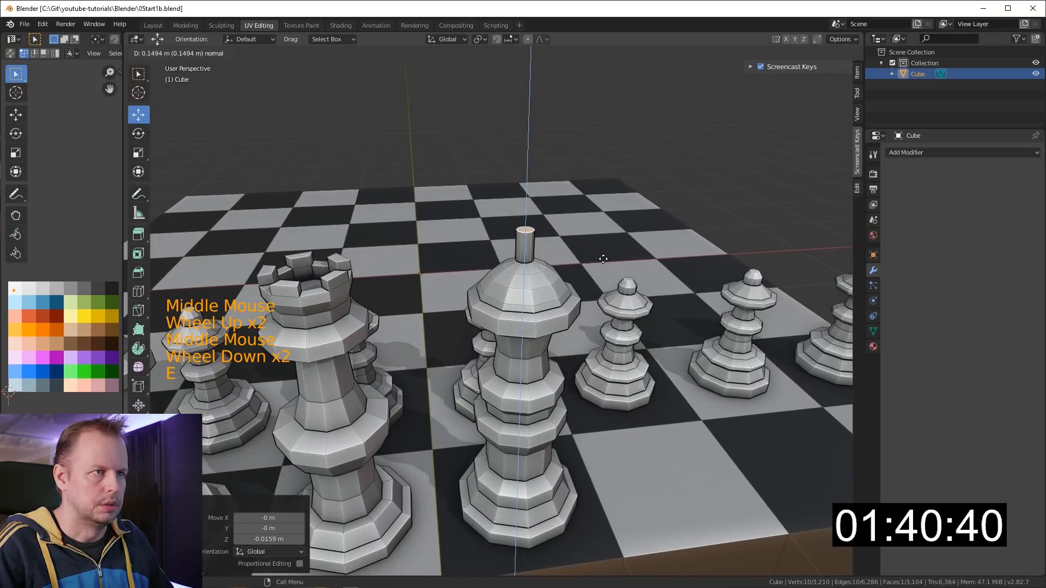
left_click(604, 251)
middle_click_drag(604, 252, 626, 229)
scroll(627, 229, "up", 3)
key("e")
key("s")
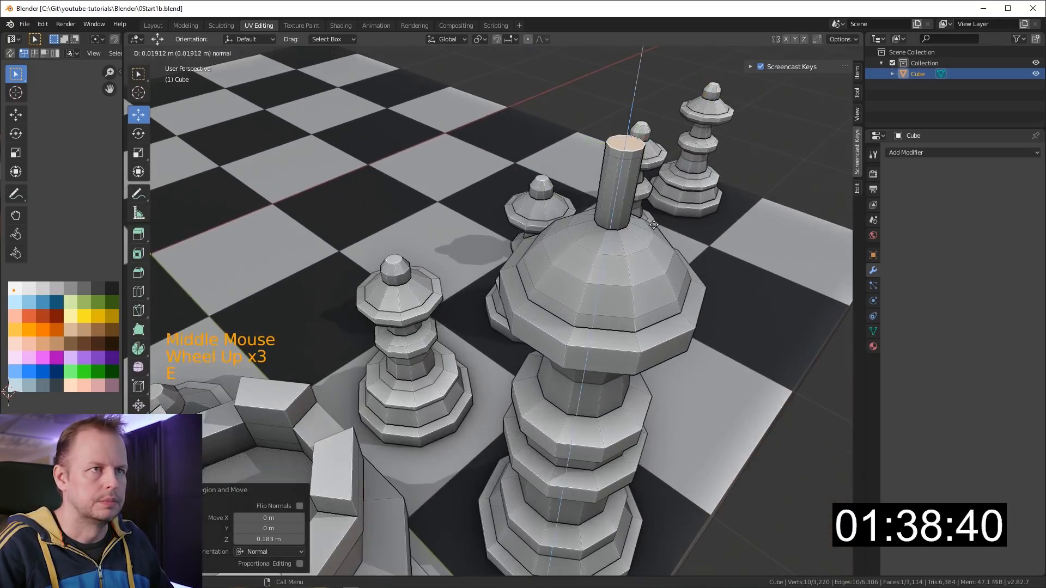
left_click(619, 215)
Add two edge loops around the king's stem to separate a middle band of faces
key("ctrl+r")
left_click(623, 195)
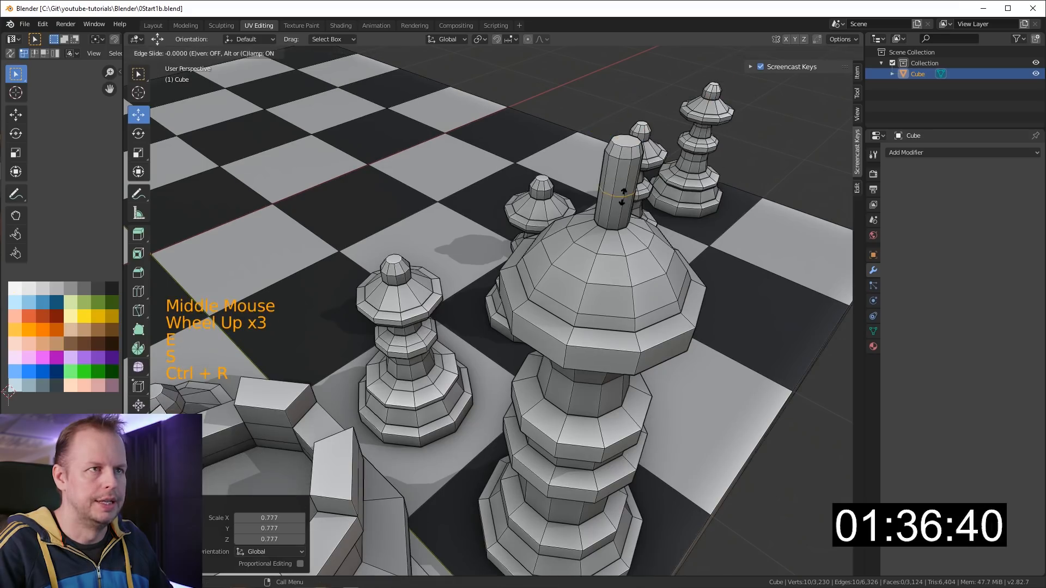
left_click(627, 173)
key("ctrl+r")
left_click(621, 192)
left_click(621, 191)
Select the pairs of faces on opposite sides of the stem's middle band for the arms of the cross
middle_click_drag(621, 189, 451, 271)
key("3")
left_click(628, 164)
left_click(459, 228, "shift")
scroll(438, 241, "up", 2)
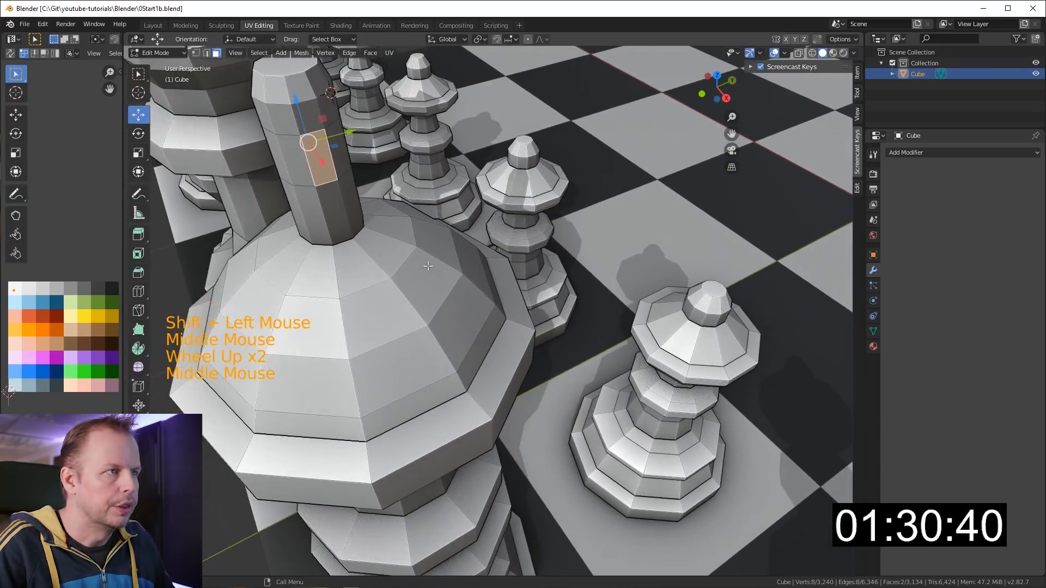
left_click(303, 173, "shift")
left_click(341, 154, "shift")
middle_click_drag(345, 155, 475, 158)
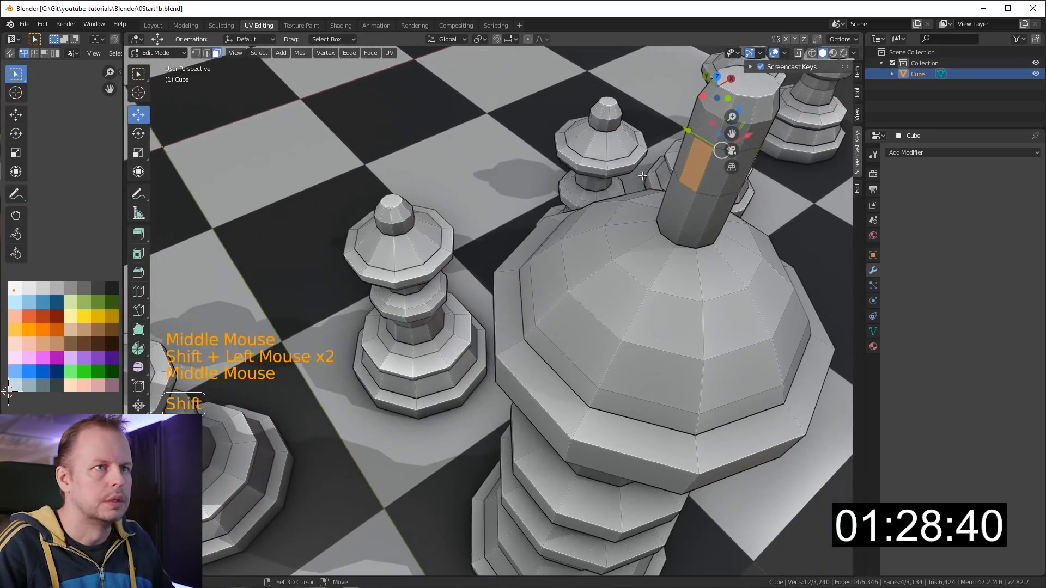
left_click(711, 181, "shift")
left_click(700, 170, "shift")
left_click(681, 154, "shift")
Extrude the selected stem faces 0.0774 m outward along their normals and scale them to about 0.41 along Y
middle_click_drag(680, 154, 643, 239)
scroll(635, 259, "down", 4)
key("alt+e")
left_click(635, 260)
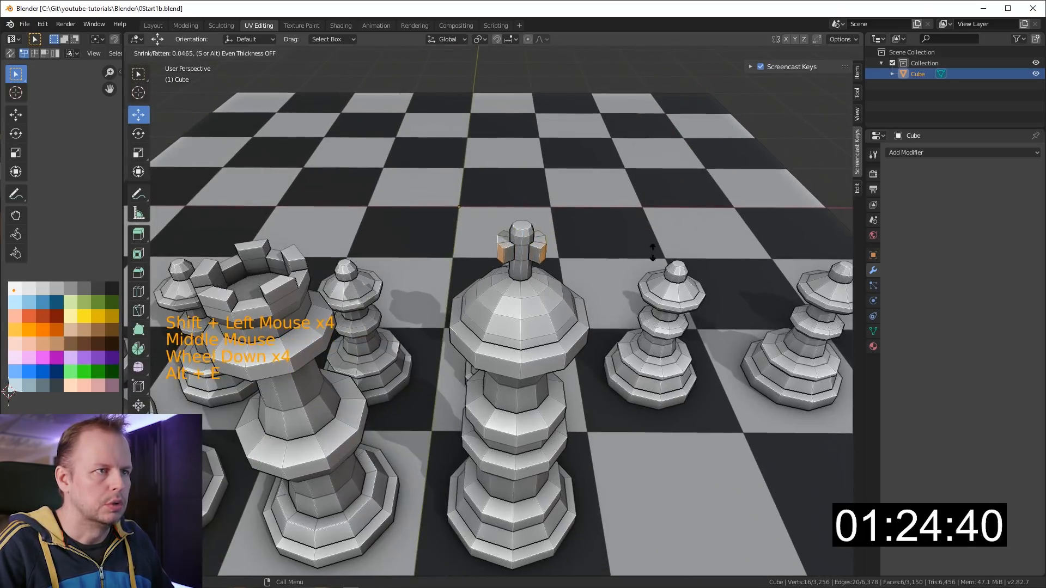
left_click(680, 248)
key("s")
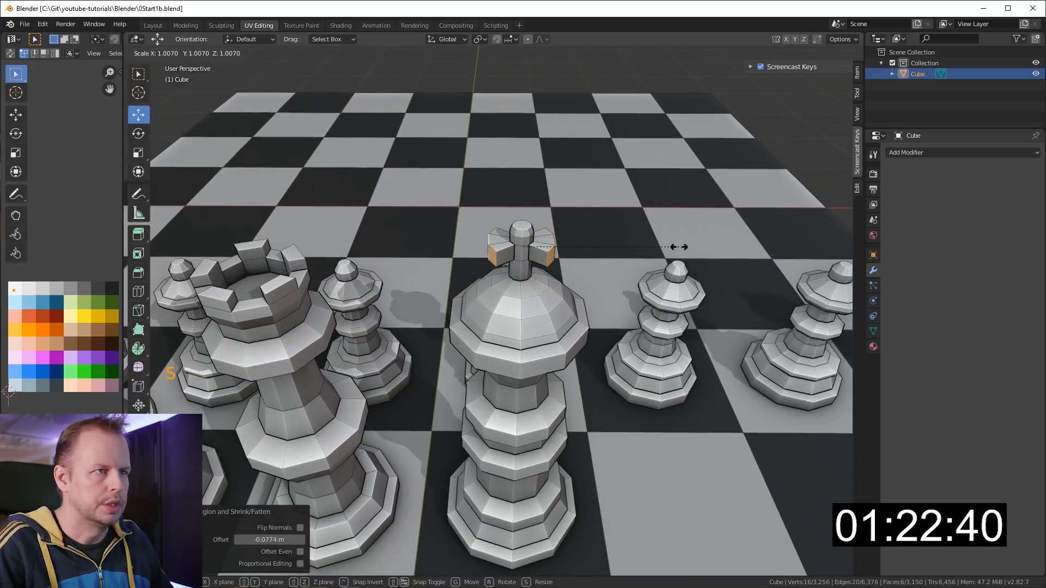
key("y")
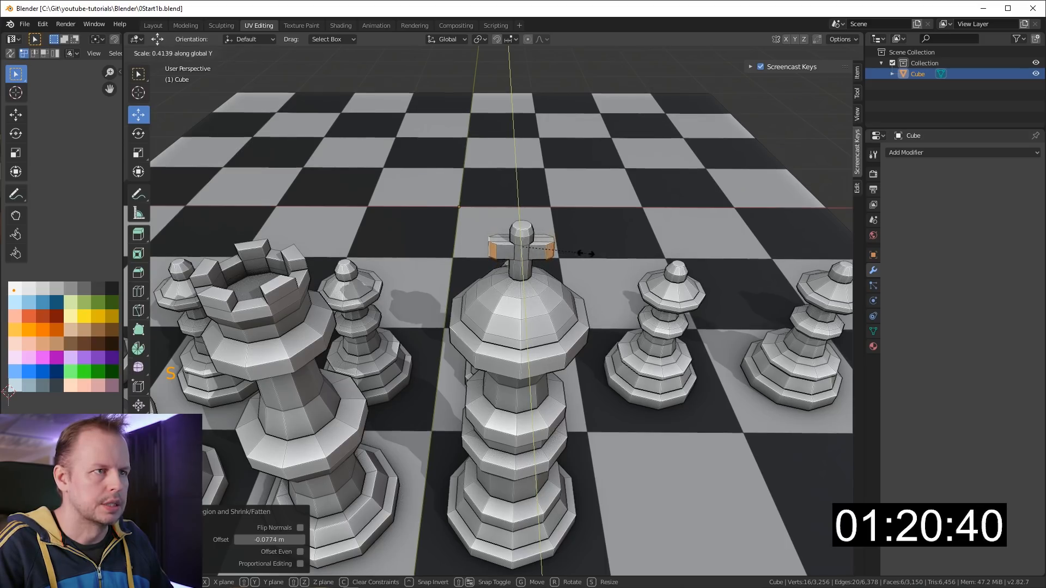
left_click(588, 253)
Return the chess set to Object Mode and view the king with its cross
scroll(586, 254, "down", 3)
key("Tab")
middle_click_drag(552, 278, 581, 255)
key("ctrl+b")
right_click(535, 292)
left_click(539, 294)
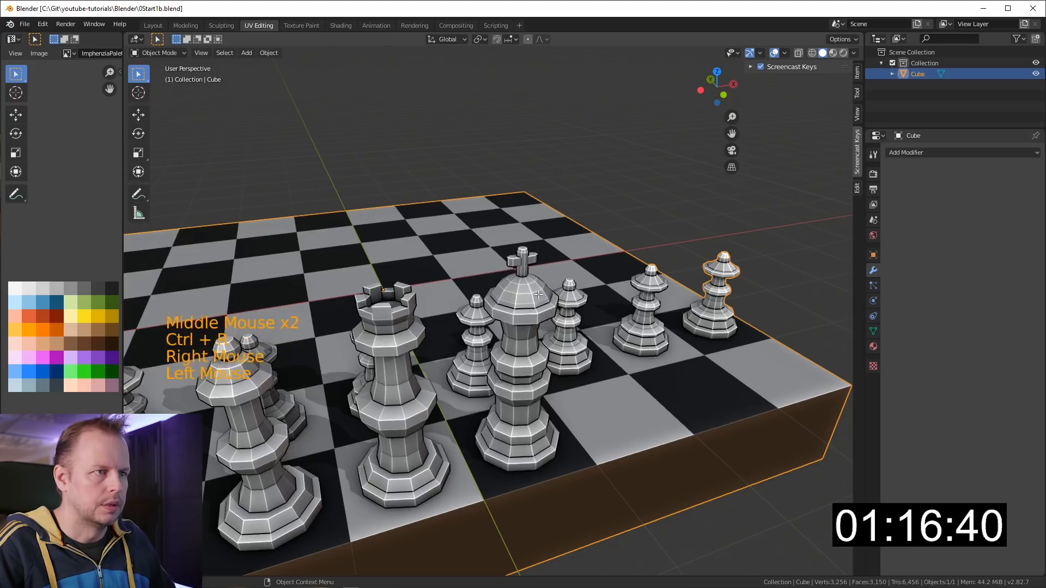
Add an edge loop around the king's domed head, scale it to about 0.84, lower it slightly and return to Object Mode
key("Tab")
key("ctrl+r")
left_click(538, 295)
left_click(538, 294)
key("s")
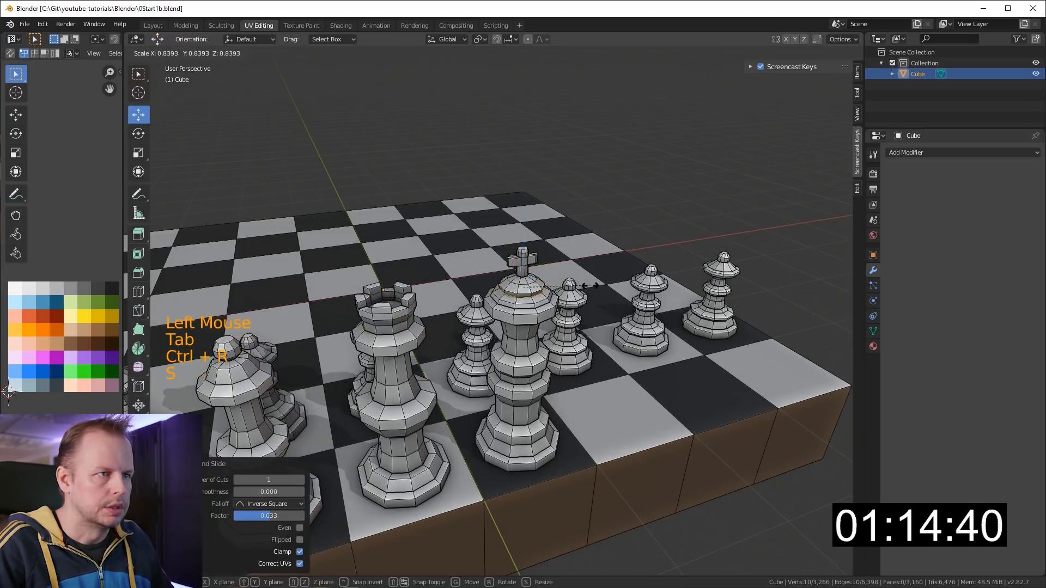
left_click(588, 284)
left_click_drag(526, 254, 526, 259)
scroll(550, 284, "down", 3)
key("Tab")
Duplicate the linked mesh of the bishop and move the copy 3 m along X to the other side of the king
middle_click_drag(579, 303, 410, 371)
scroll(557, 289, "down", 2)
key("Tab")
key("Tab")
left_click(410, 372)
key("Tab")
left_click(410, 373)
key("l")
key("shift+d")
left_click(545, 331, "ctrl")
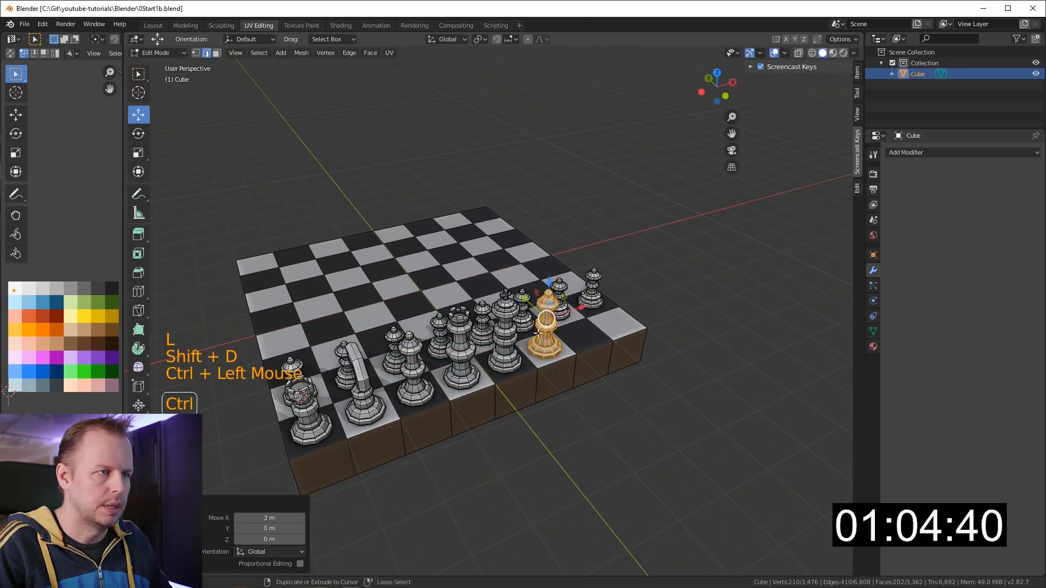
Duplicate the knight and move the copy along X onto the empty square beside the second bishop
left_click(364, 403)
key("l")
key("shift+d")
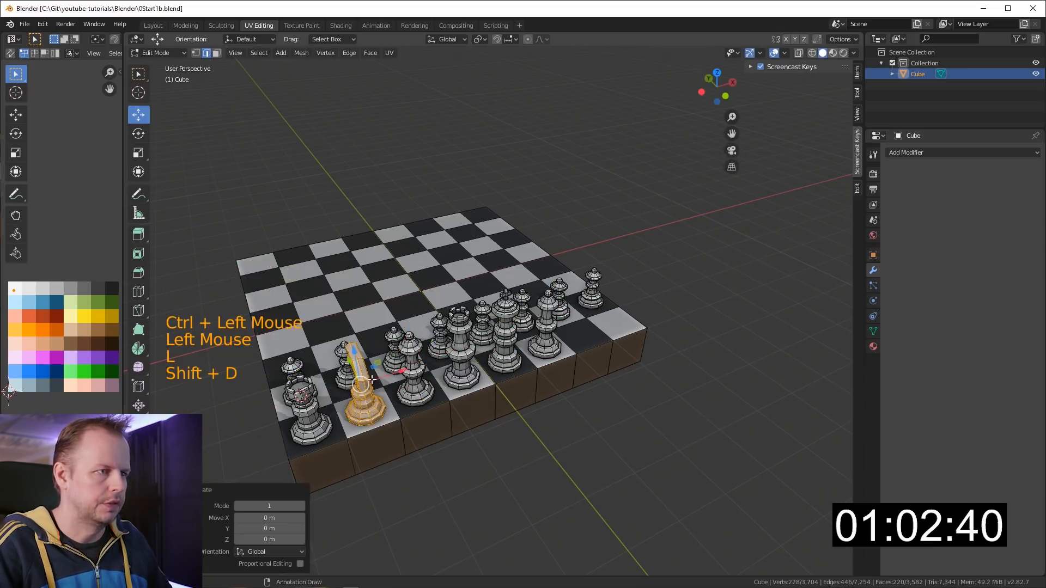
left_click(589, 328, "ctrl")
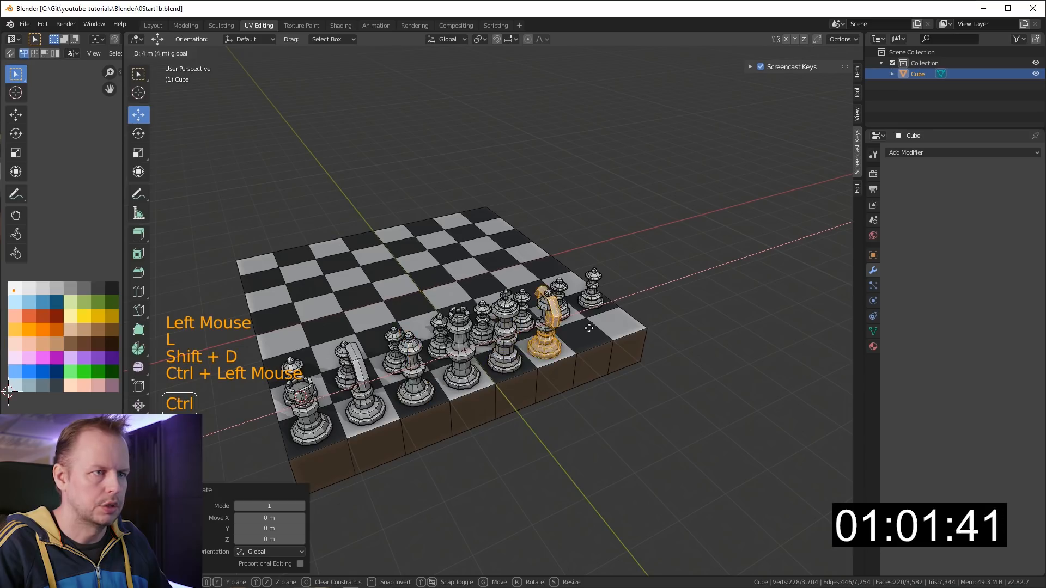
Duplicate the rook and move the copy 7 m along X onto the opposite corner square
left_click(299, 423)
key("l")
middle_click_drag(299, 424, 462, 387)
key("s")
key("Escape")
scroll(415, 363, "up", 2)
scroll(462, 387, "down", 3)
key("shift+d")
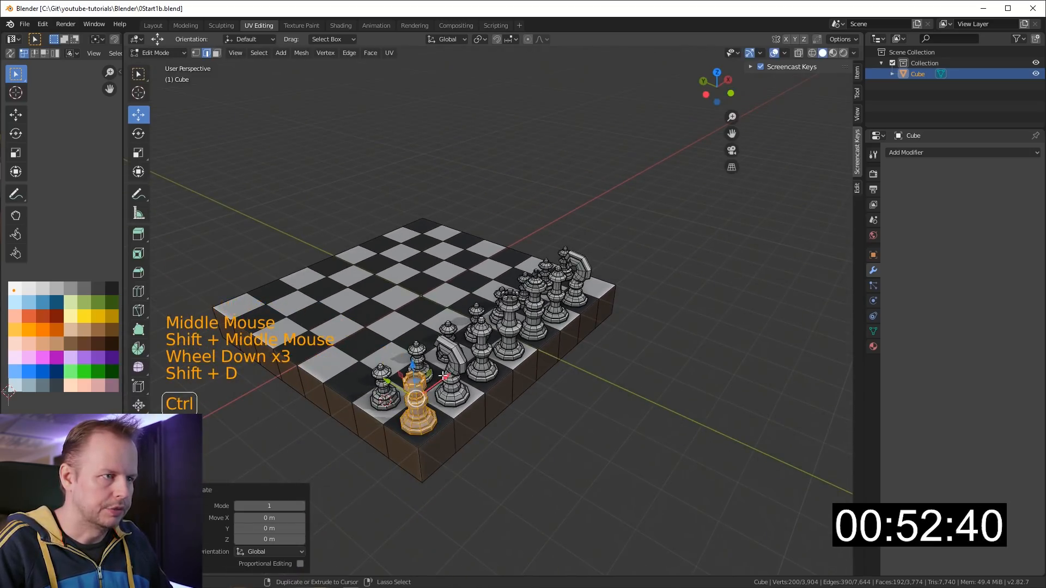
left_click(649, 268, "ctrl")
middle_click_drag(568, 278, 562, 329)
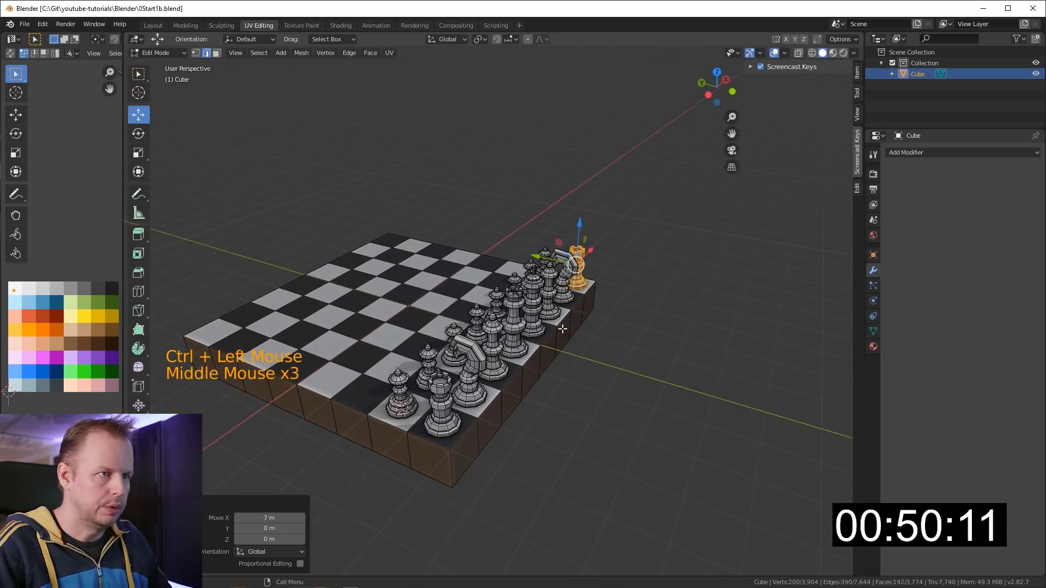
Select all the chess pieces while leaving the board mesh out of the selection
left_click(389, 325, "shift")
key("a")
key("a")
key("a")
key("a")
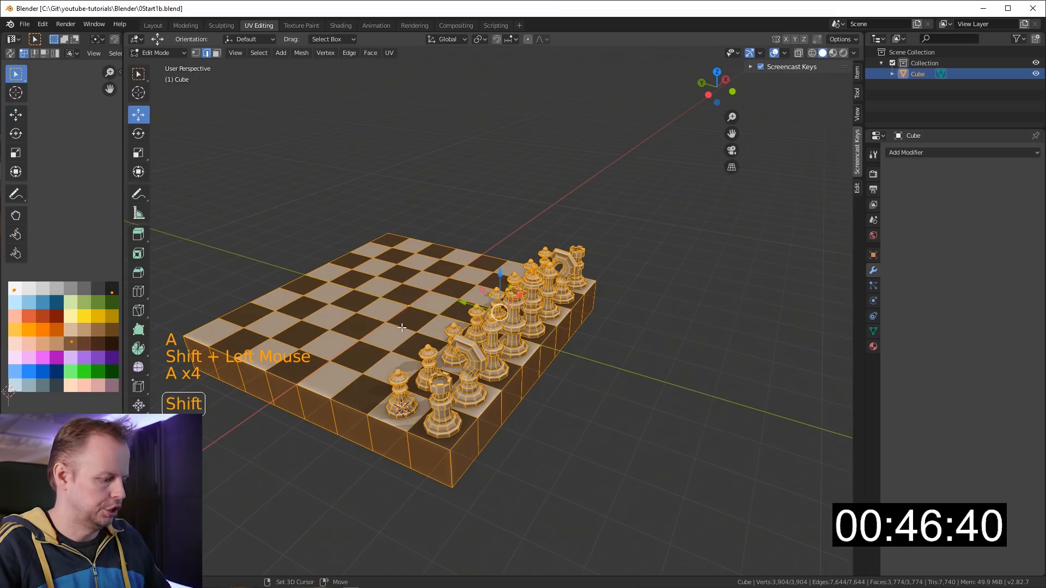
key("shift+l")
middle_click_drag(397, 325, 463, 336)
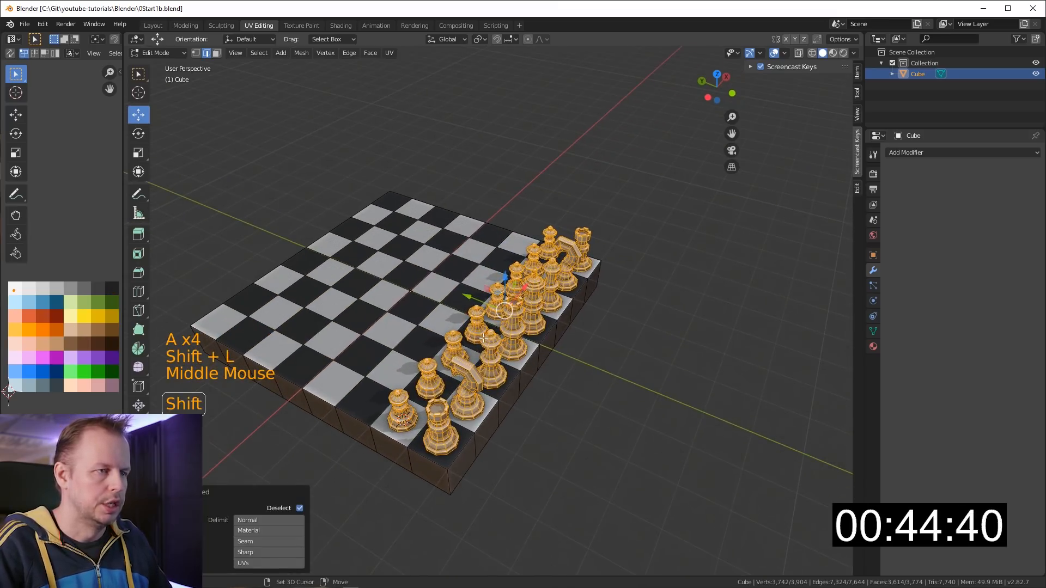
key("shift+d")
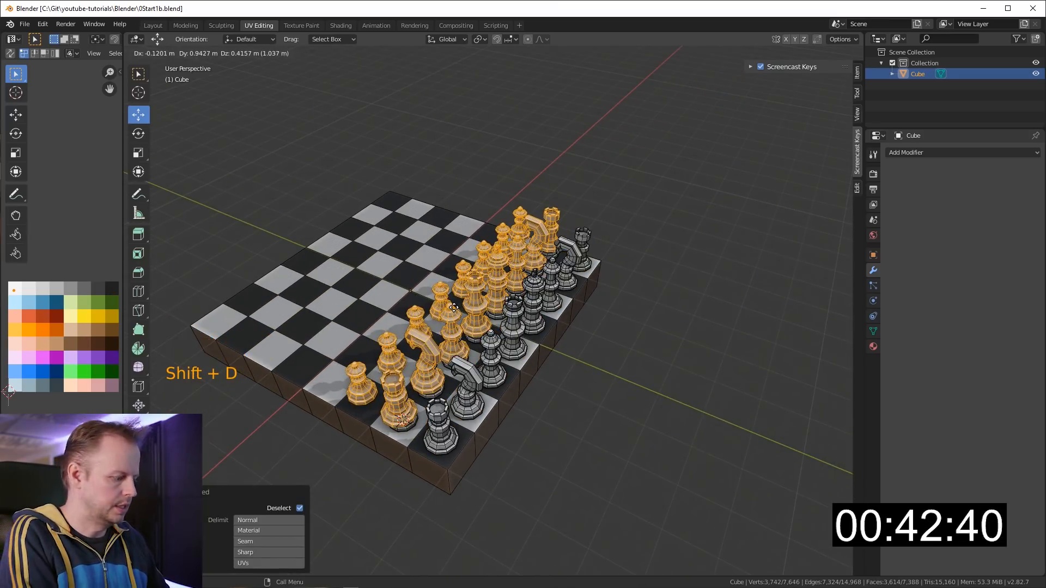
type("z")
type("180")
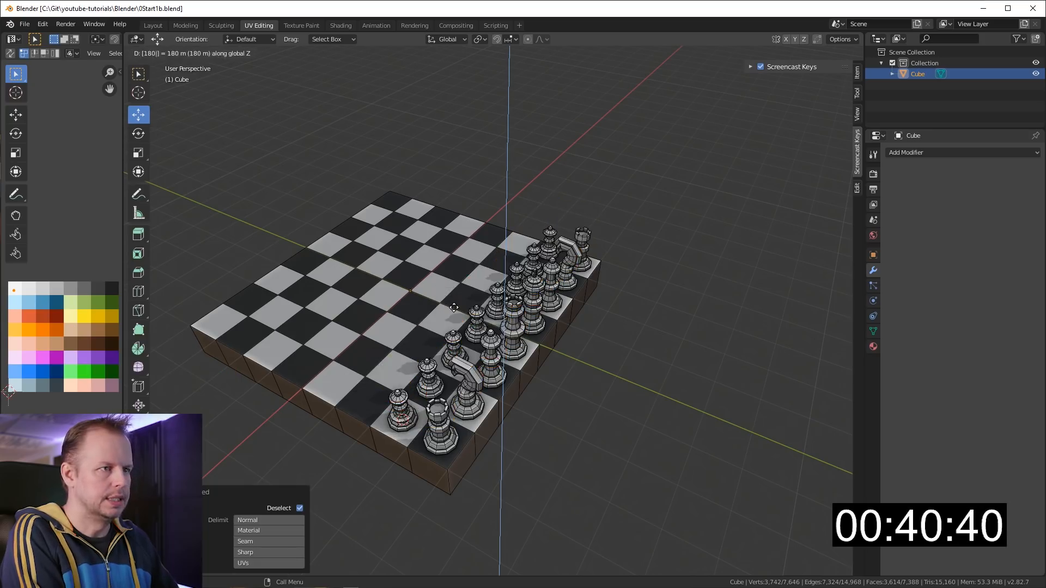
key("Return")
scroll(505, 367, "down", 1)
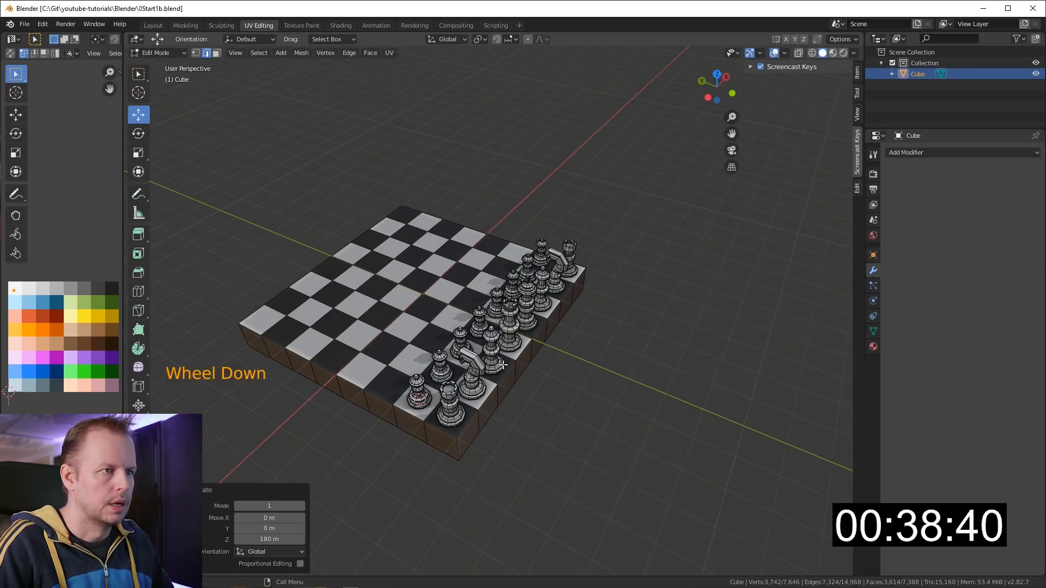
scroll(505, 353, "down", 2)
scroll(523, 354, "up", 4)
key("ctrl+z")
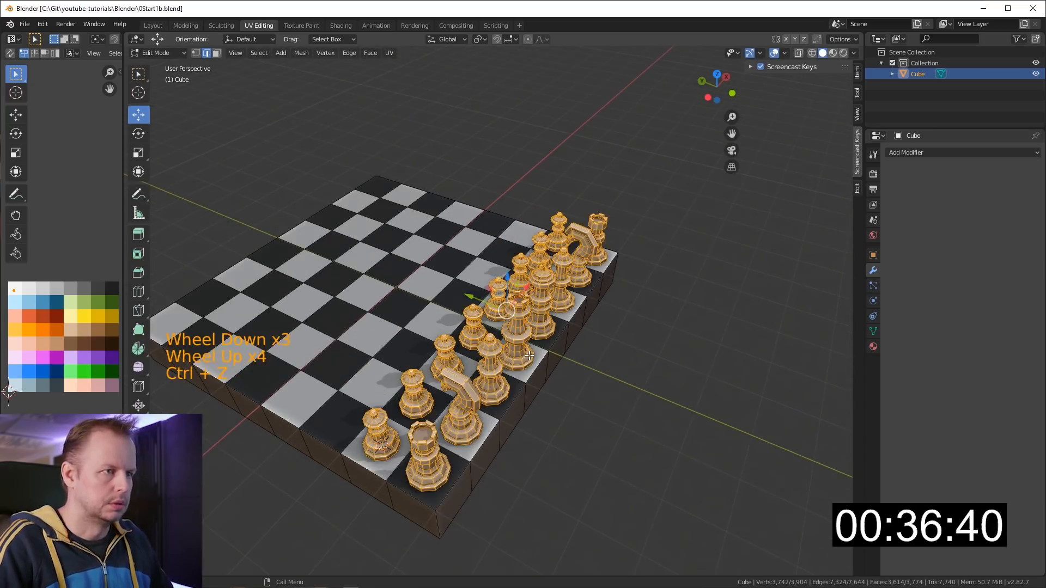
left_click_drag(473, 297, 248, 213, "ctrl")
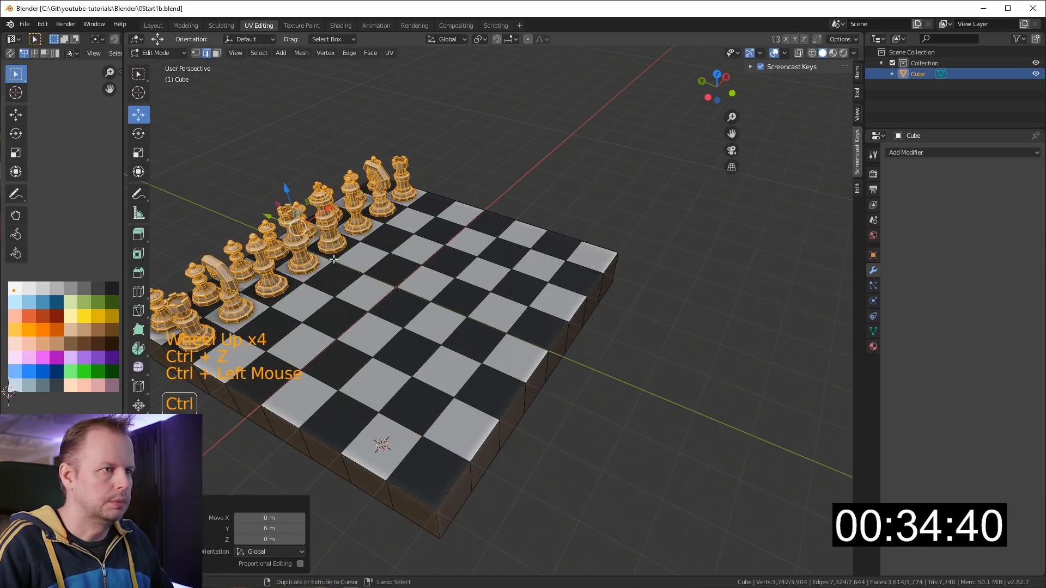
key("ctrl+z")
Duplicate the selected pieces, move the copies 6 m along Y to the opposite side and rotate them 180° about Z
key("shift+d")
right_click(418, 282)
left_click_drag(470, 298, 270, 214, "ctrl")
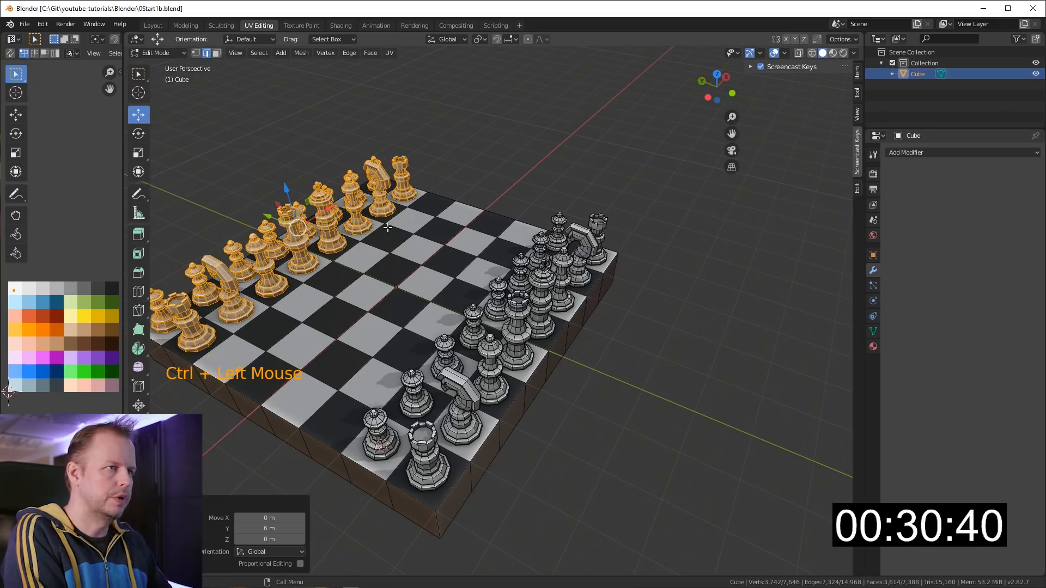
type("rz180")
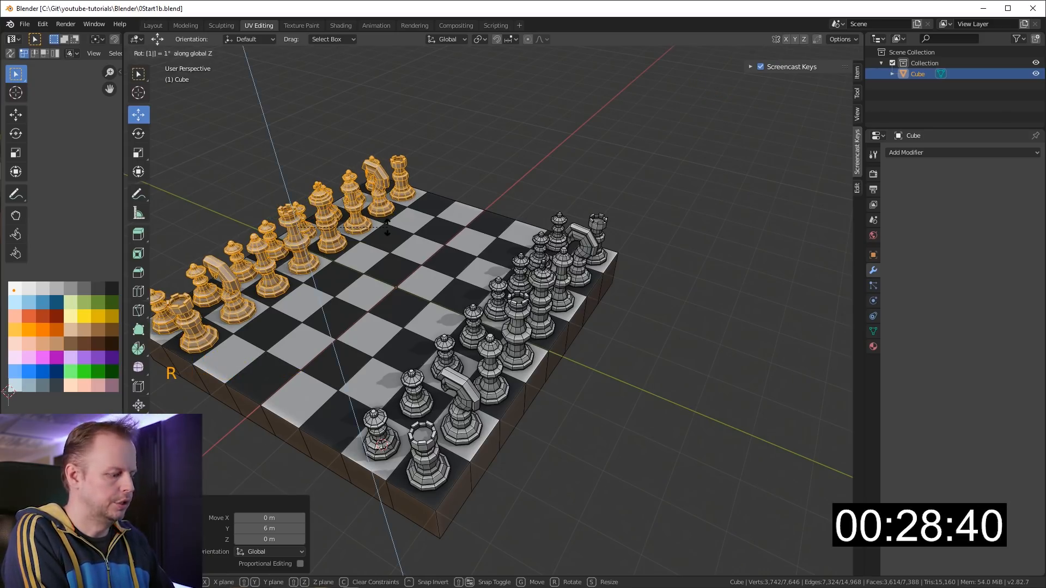
key("Return")
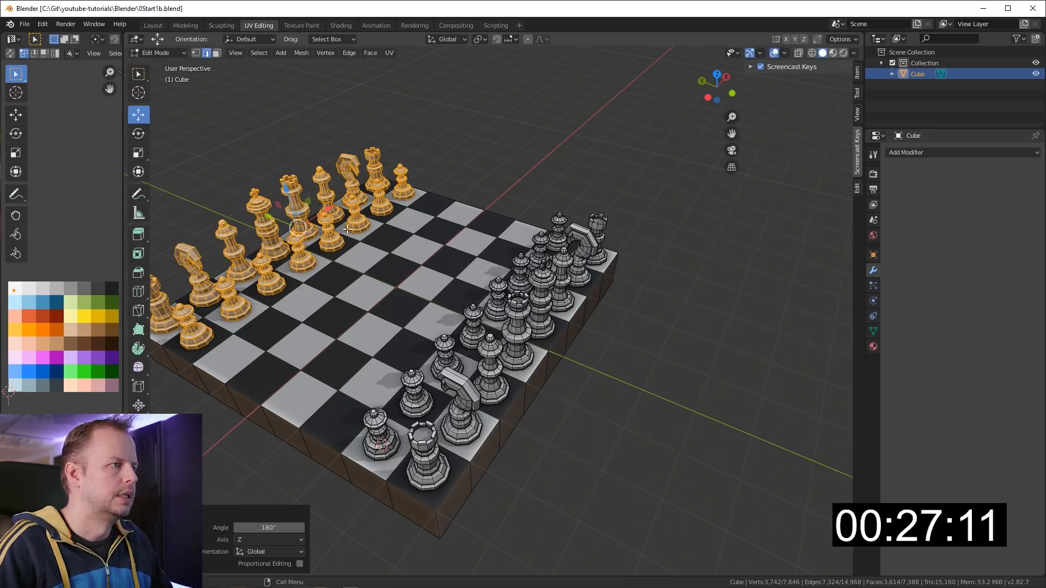
Move the UVs of the duplicated pieces onto the palette's black swatch and return to Object Mode
key("g")
left_click(16, 295)
middle_click_drag(631, 295, 601, 381)
key("Tab")
scroll(600, 381, "up", 1)
middle_click_drag(687, 363, 694, 425)
key("Tab")
left_click(694, 425)
key("ctrl+r")
key("3")
key("3")
key("3")
key("3")
key("3")
left_click(703, 427, "alt")
mouse_move(703, 427)
middle_mouse_down()
mouse_move(733, 429)
mouse_move(715, 427)
middle_mouse_up()
scroll(730, 425, "down", 1)
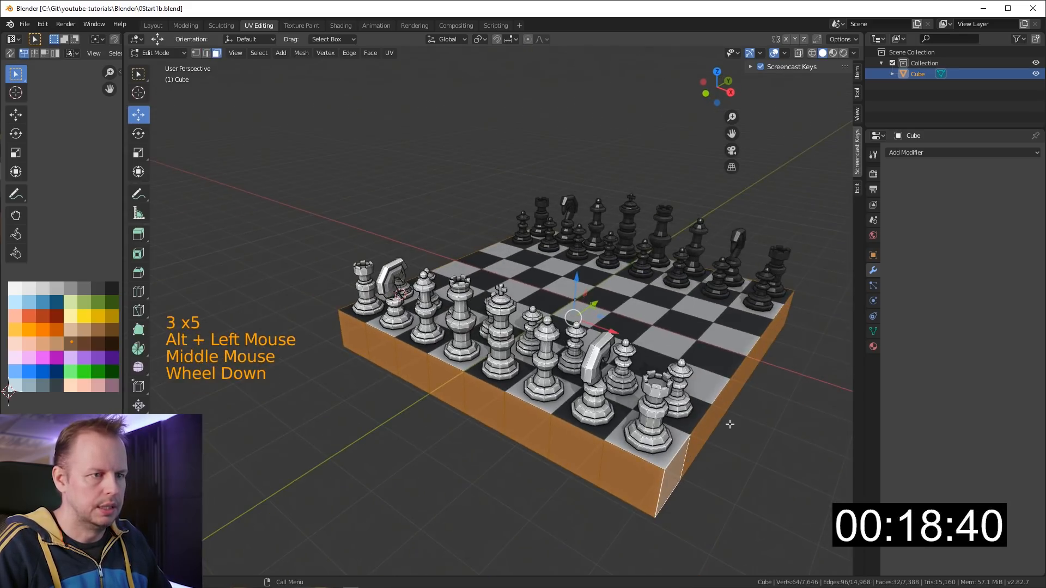
key("ctrl+r")
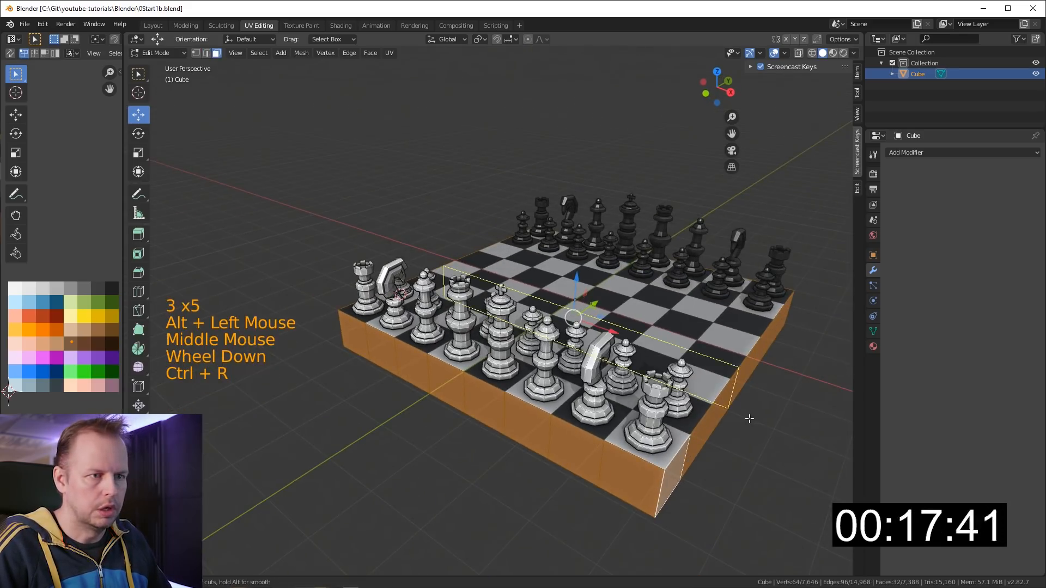
left_click(671, 468)
key("Escape")
key("ctrl+z")
Cut a horizontal edge loop around the board's brown sides and slide it up close to the playing surface
key("ctrl+r")
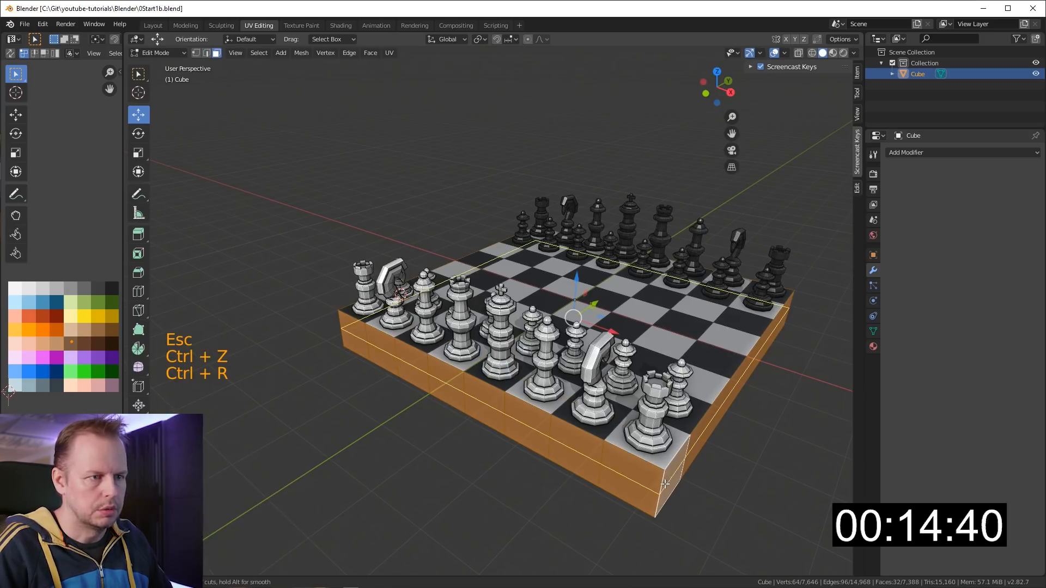
left_click(665, 470)
left_click(665, 470)
Select the ring of side faces below the new loop and scale it to 1.144 in X and Y, keeping Z fixed
key("3")
key("3")
key("3")
left_click(661, 494, "alt")
middle_click_drag(661, 494, 677, 479)
key("s")
key("shift+z")
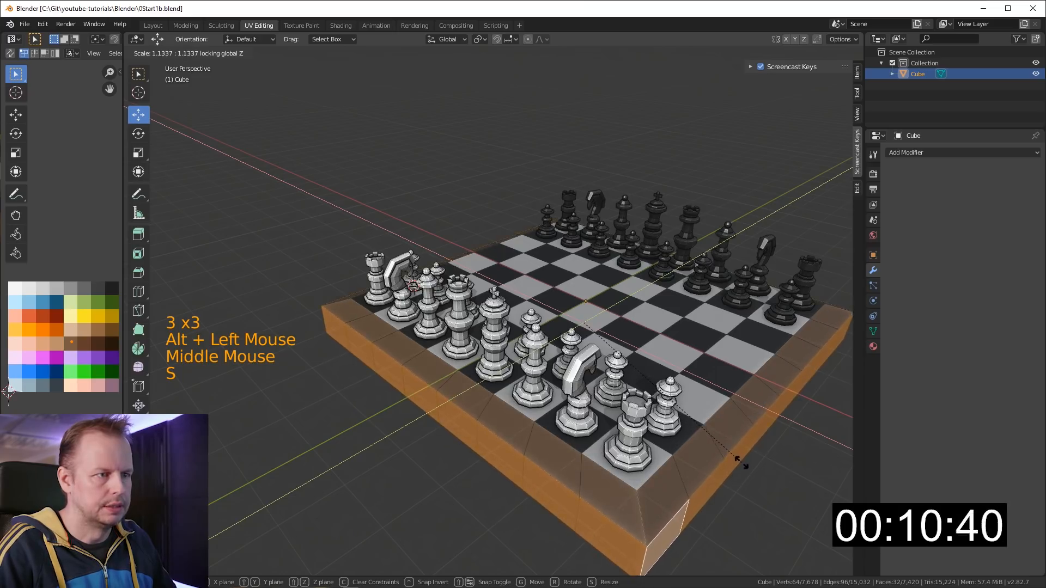
left_click(745, 461)
Add two edge loops around the top of the wooden frame to separate a narrow strip of faces
key("ctrl+r")
left_click(656, 505)
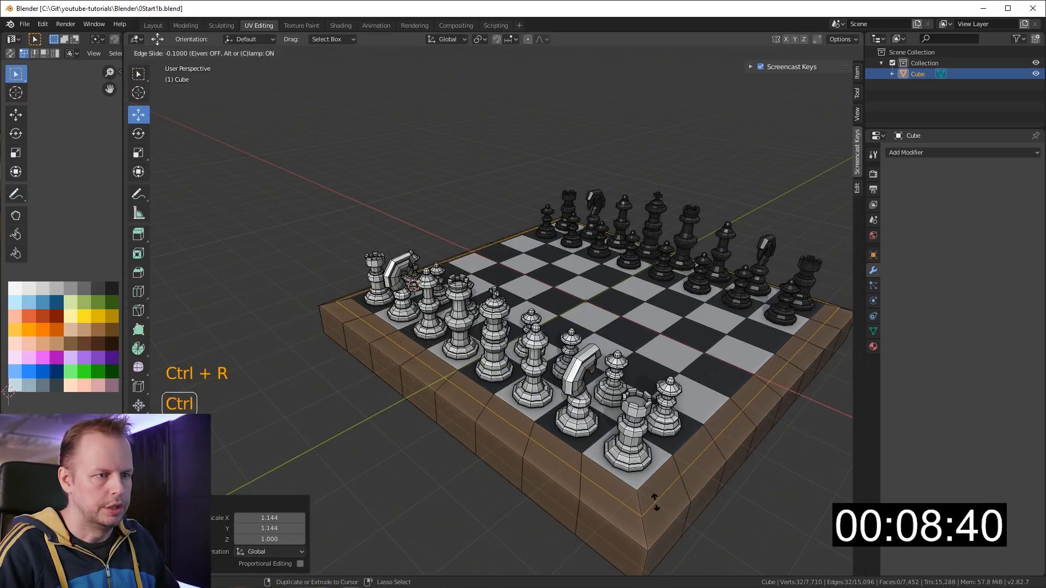
left_click(658, 501)
key("ctrl+t")
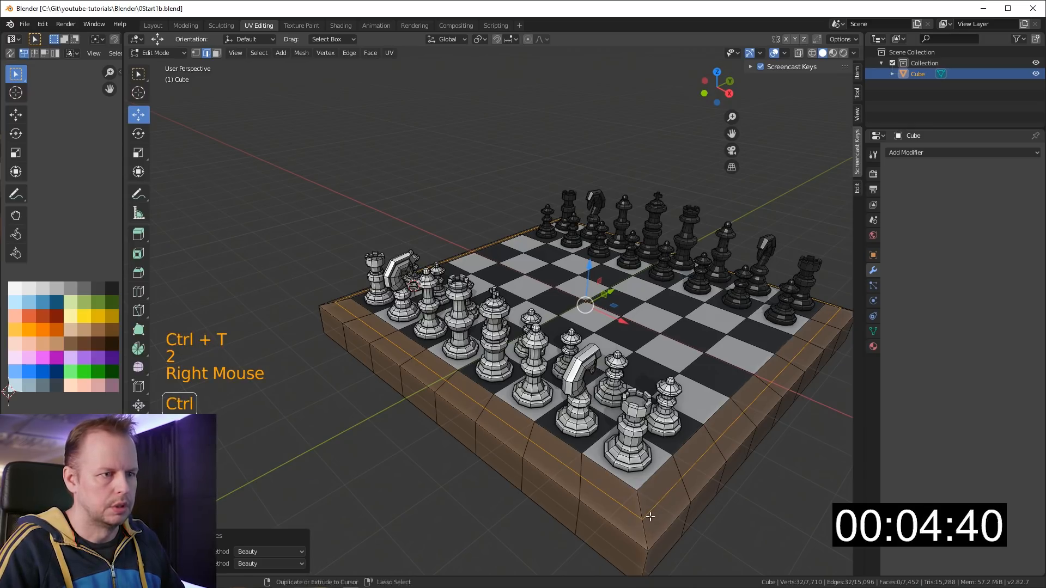
key("ctrl+r")
left_click(643, 508)
key("Escape")
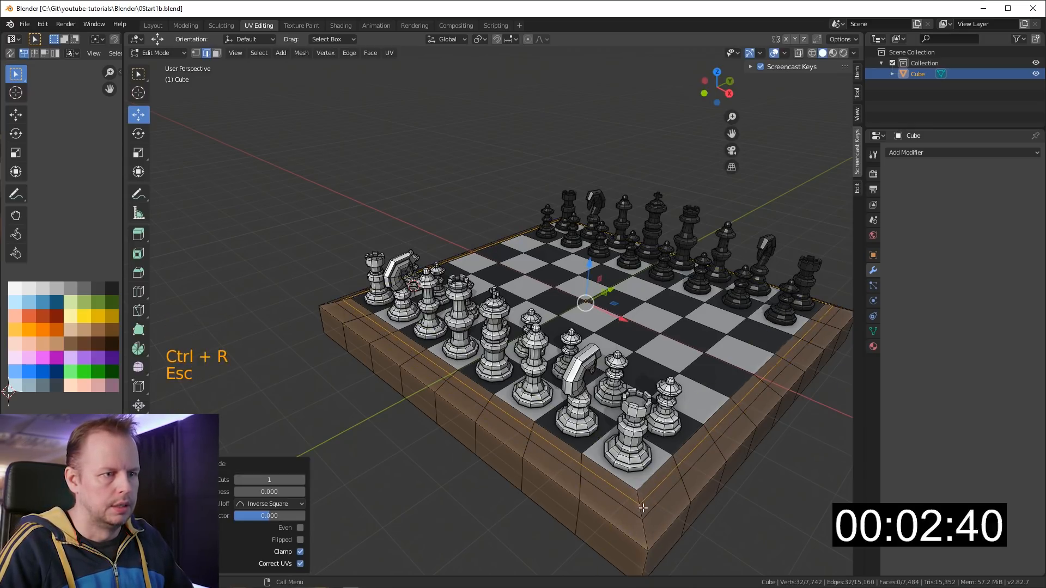
Select the strip of faces between the frame's edge loops, move its UVs to another brown swatch and return to Object Mode
key("3")
left_click(642, 509, "alt")
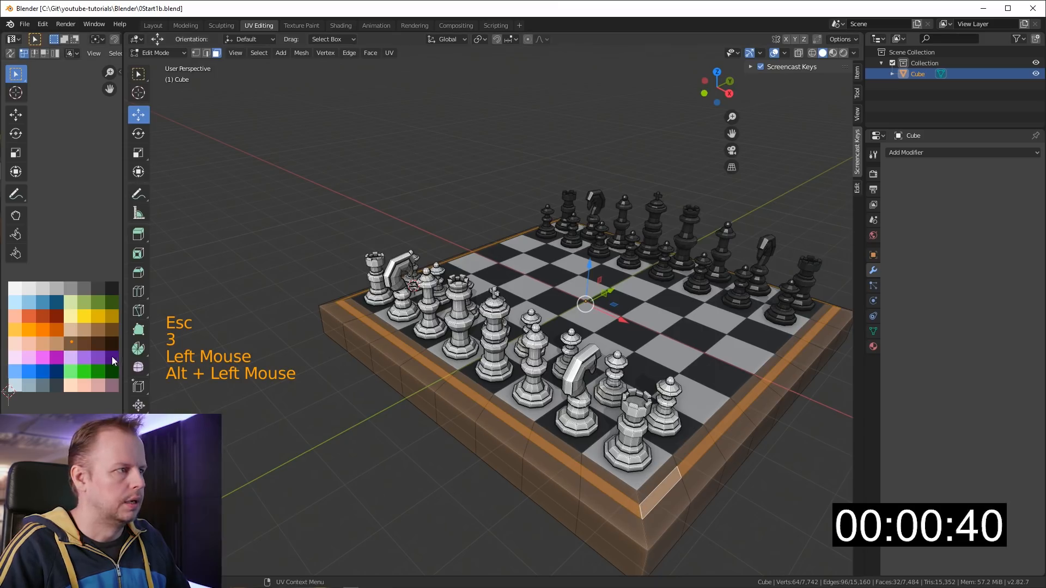
key("g")
key("a")
key("a")
key("a")
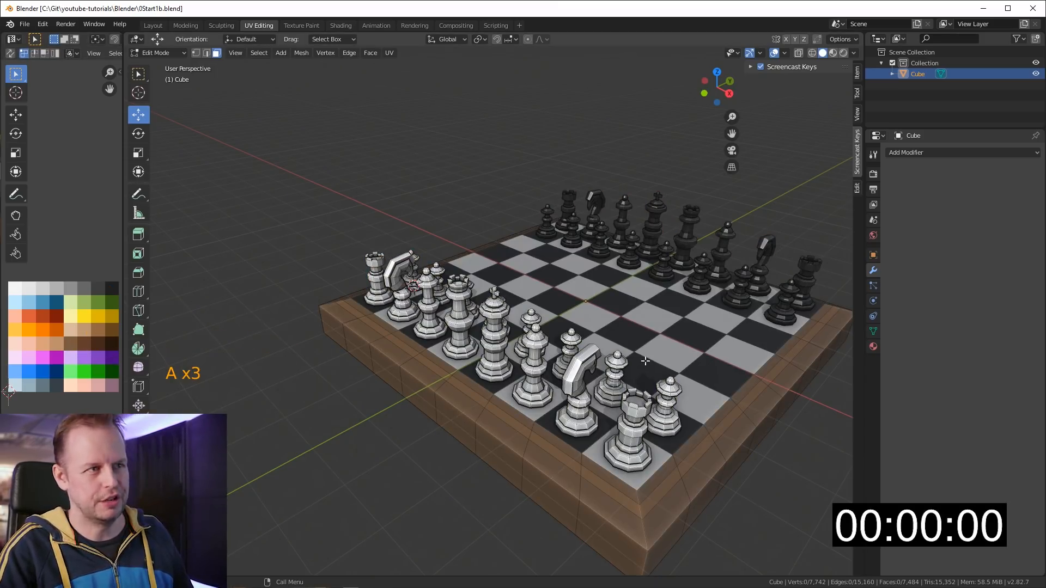
key("Tab")
Deselect the chess set and place the 3D cursor in the empty space behind the board
middle_click_drag(695, 337, 665, 374, "shift")
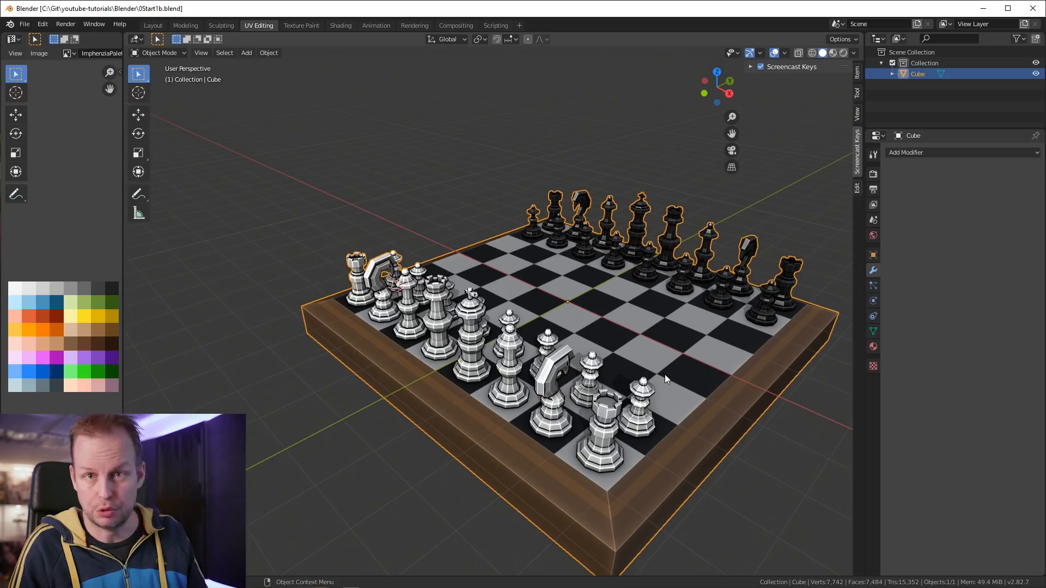
middle_click_drag(664, 374, 751, 397)
left_click(750, 397)
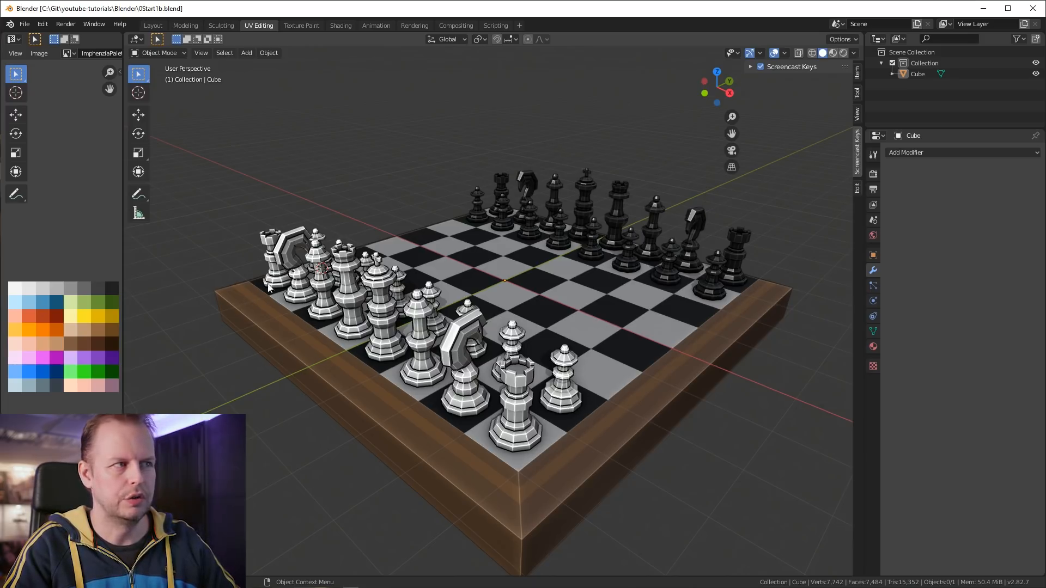
left_click(445, 159, "shift")
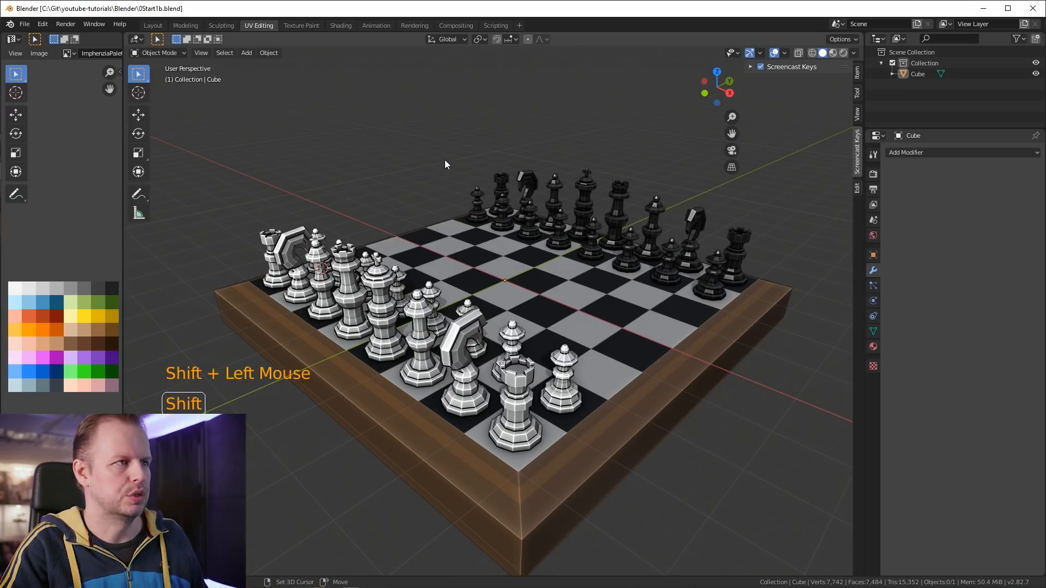
right_click(444, 159, "shift")
Inspect the finished chess set from the black and white sides with the Move settings collapsed
middle_click_drag(453, 171, 573, 285)
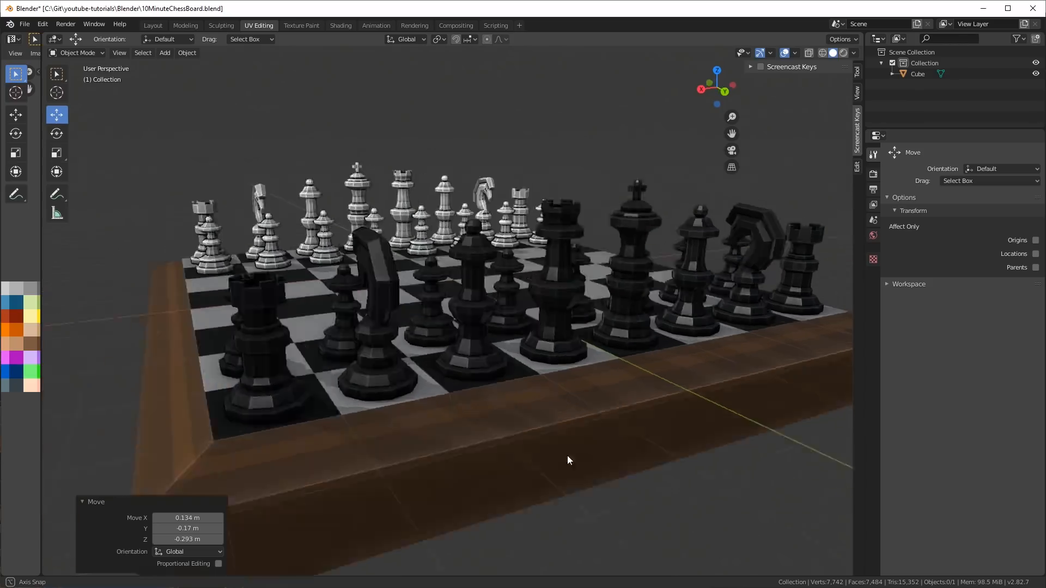
middle_click_drag(567, 455, 824, 478)
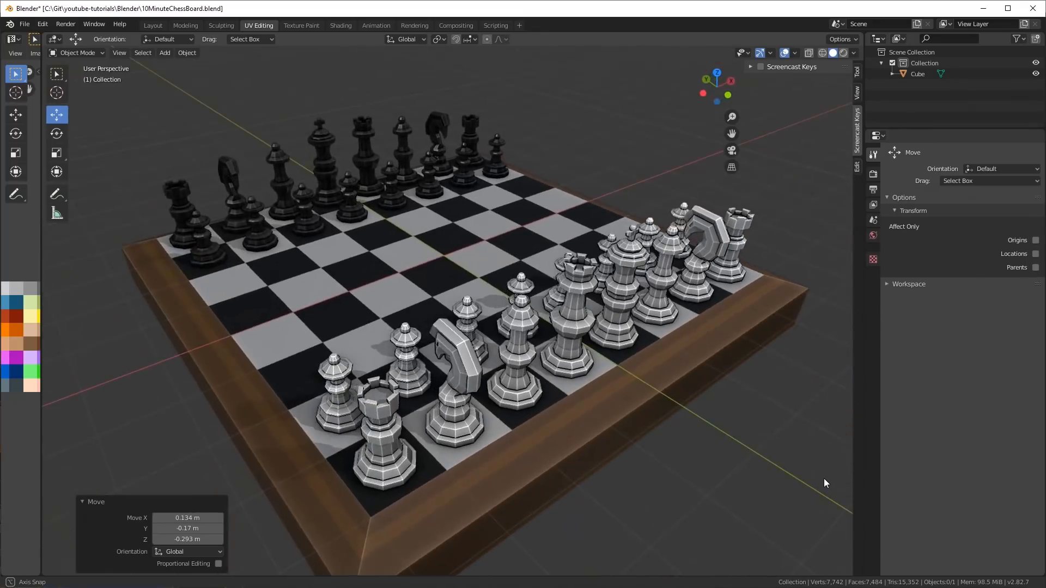
middle_click_drag(158, 304, 256, 327)
left_click(81, 502)
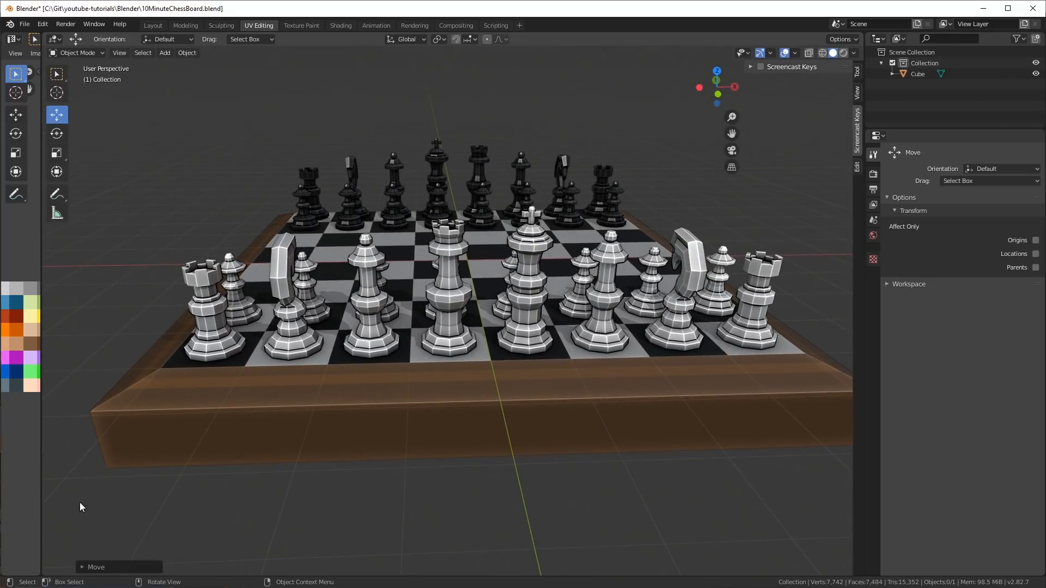
middle_click_drag(241, 477, 208, 464)
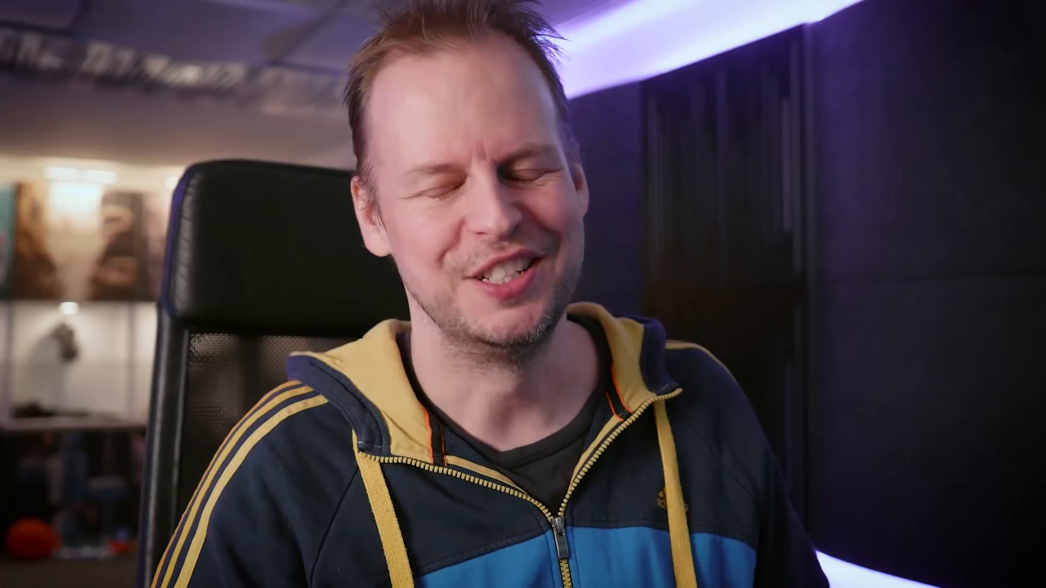